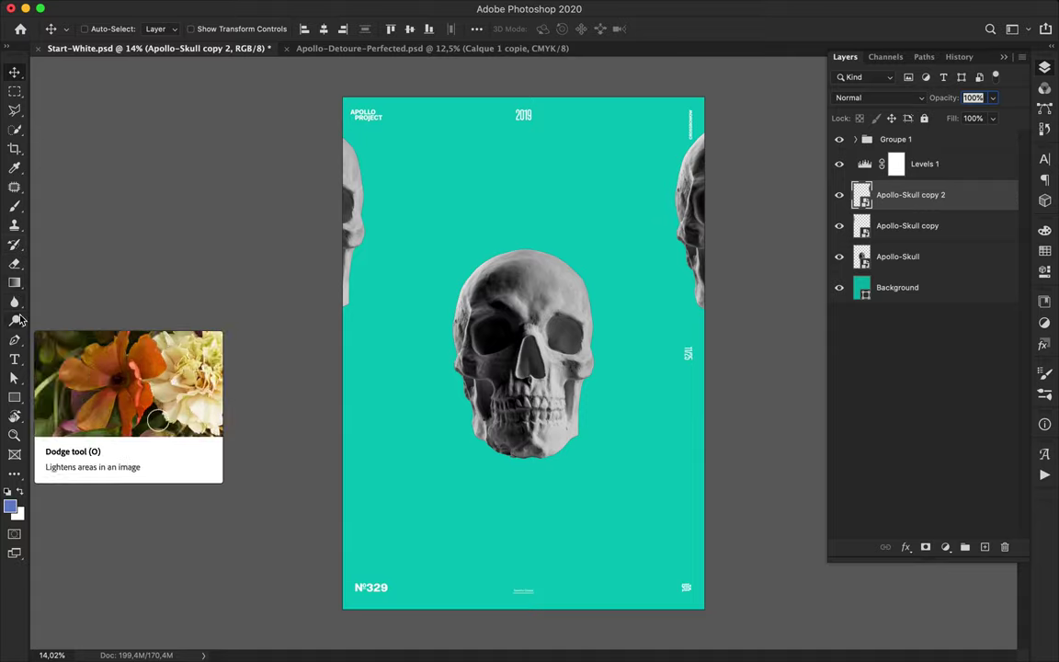
Draw a circle about 3740 px wide around the central skull and delete its lowest anchor point to leave an upper arc
left_click(14, 397)
left_click(69, 424)
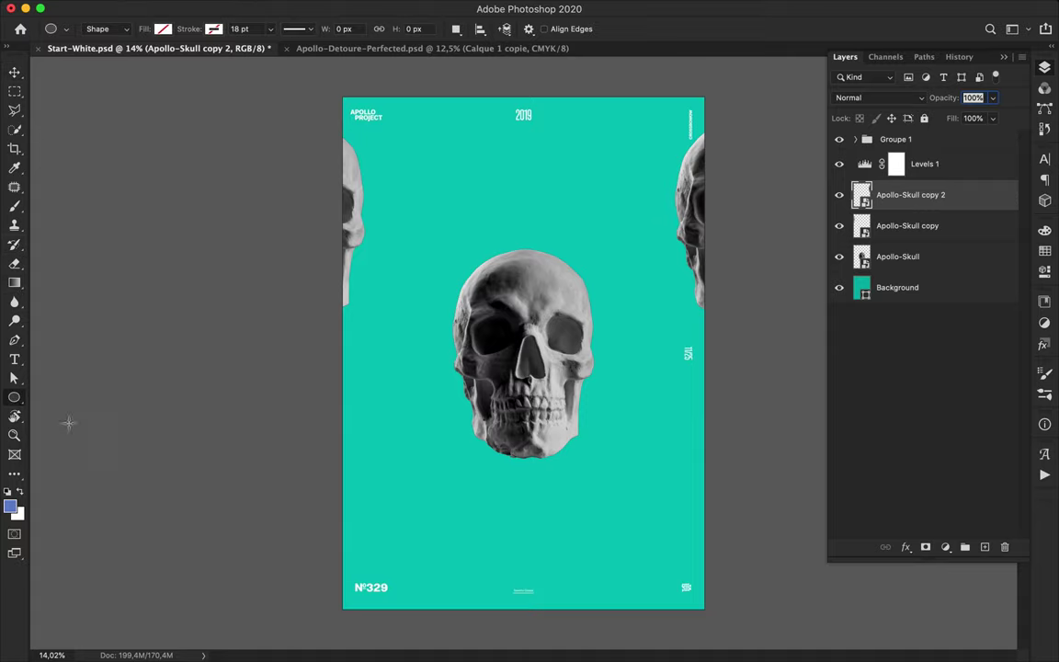
left_click_drag(523, 319, 625, 428)
key("a")
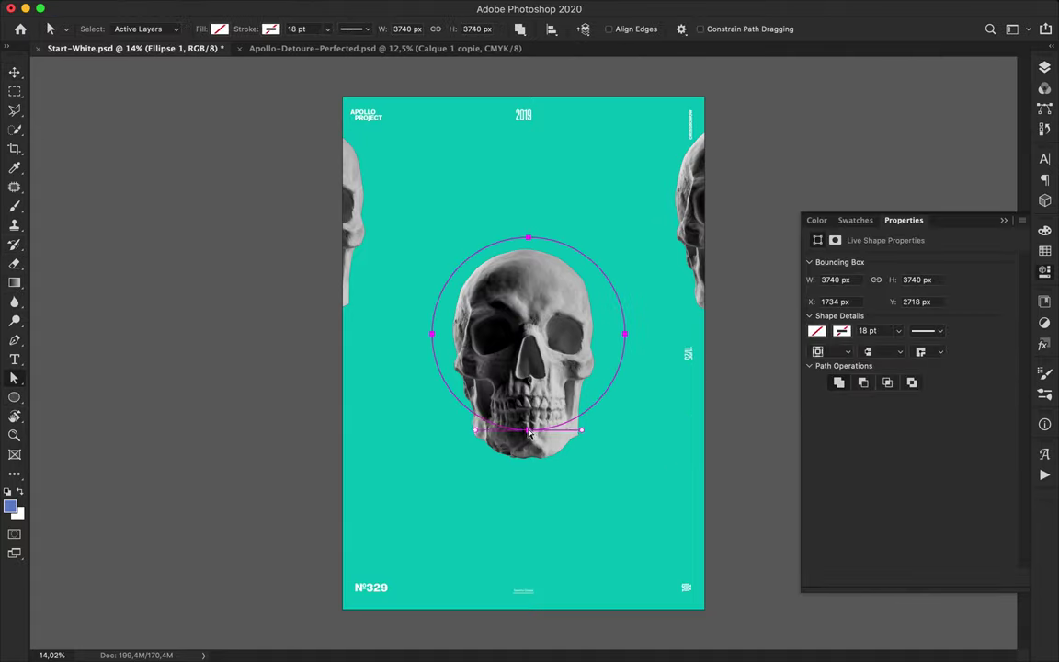
left_click(529, 429)
key("Delete")
Add the word APOLLO as text on the arc above the skull
key("t")
left_click(446, 281)
type("APO")
key("super+Return")
Set the APOLLO text to 100 pt, font style Medium and tracking 1200
left_click(1045, 69)
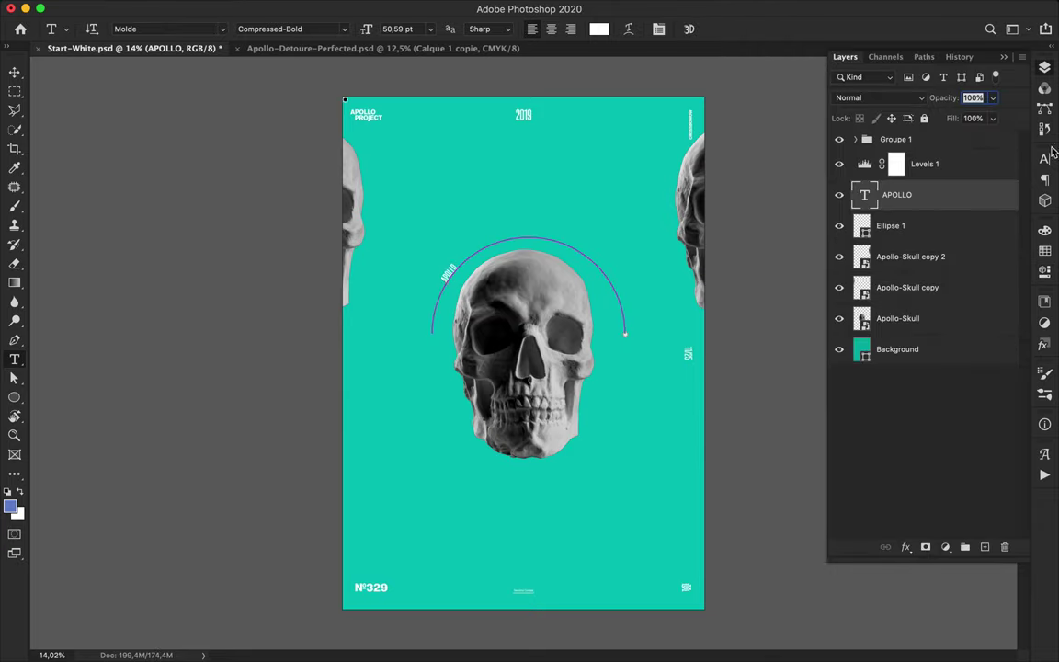
left_click(1045, 159)
type("100")
key("Return")
left_click(1006, 172)
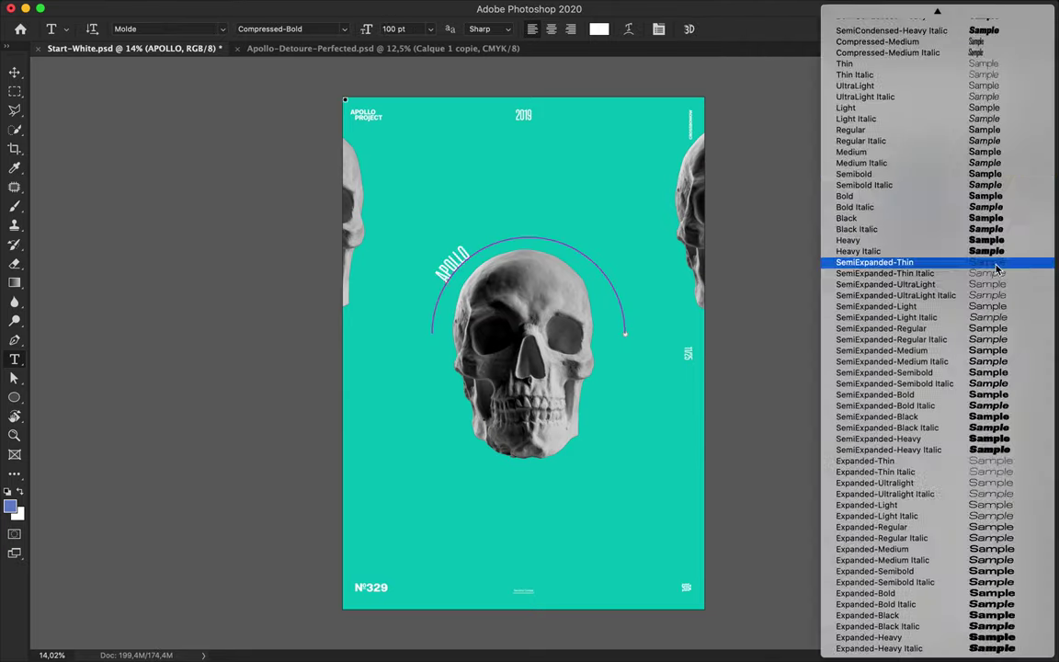
left_click(946, 158)
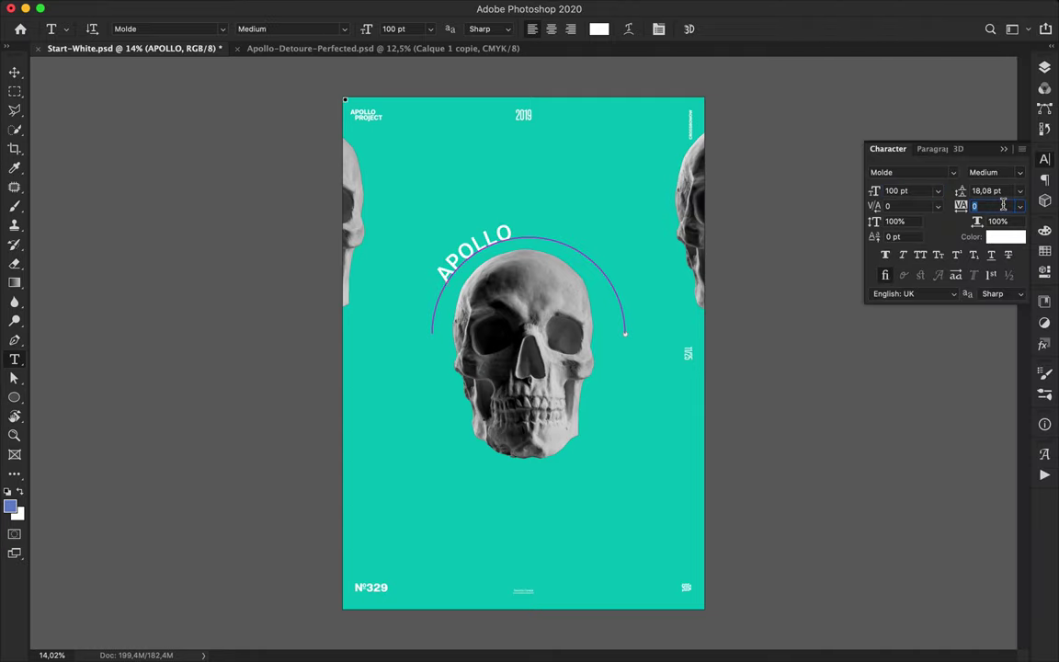
Centre-align the APOLLO text and shift it along the arc until it sits centred above the skull
left_click(927, 149)
left_click(904, 172)
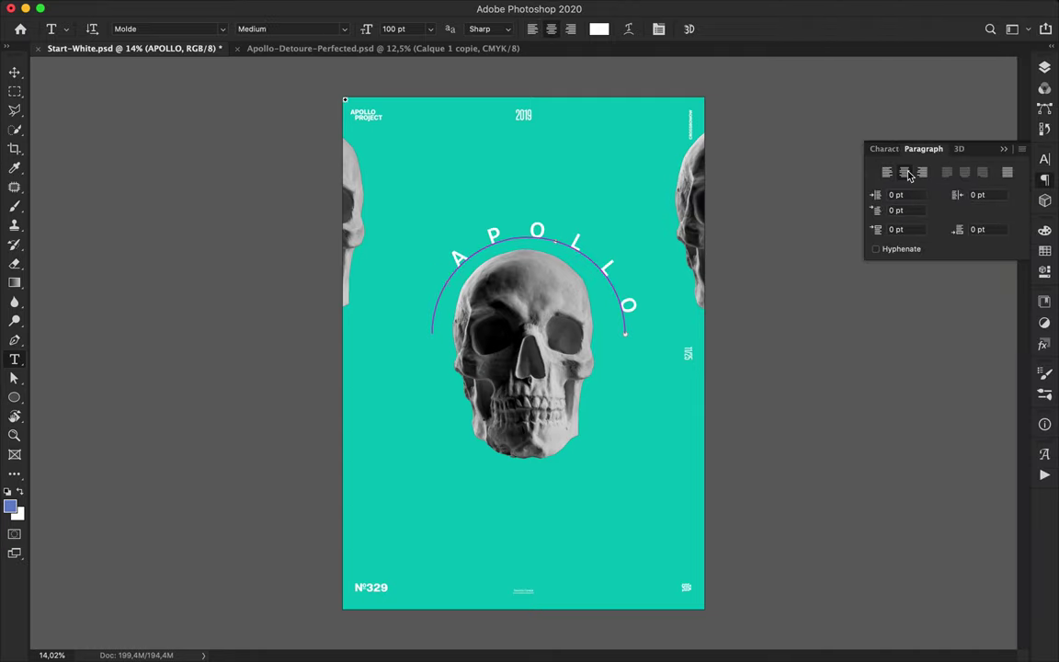
scroll(466, 277, "up", 5)
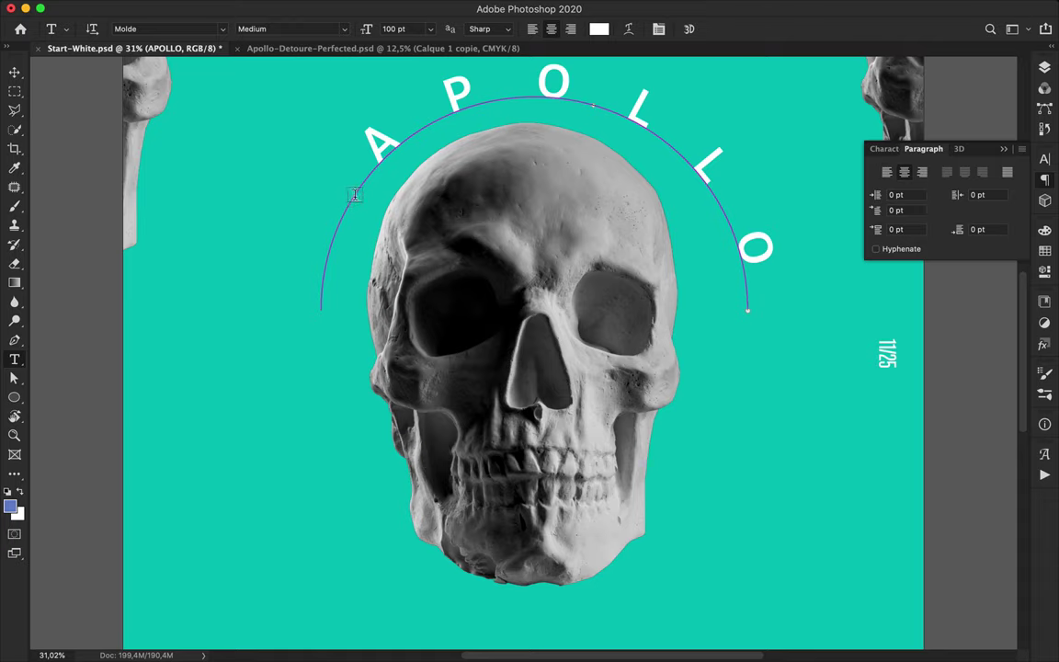
key("v")
key("t")
left_click(384, 142)
key("Escape")
key("v")
key("a")
mouse_move(591, 103)
left_mouse_down()
mouse_move(507, 91)
mouse_move(526, 94)
left_mouse_up()
key("v")
key("super+0")
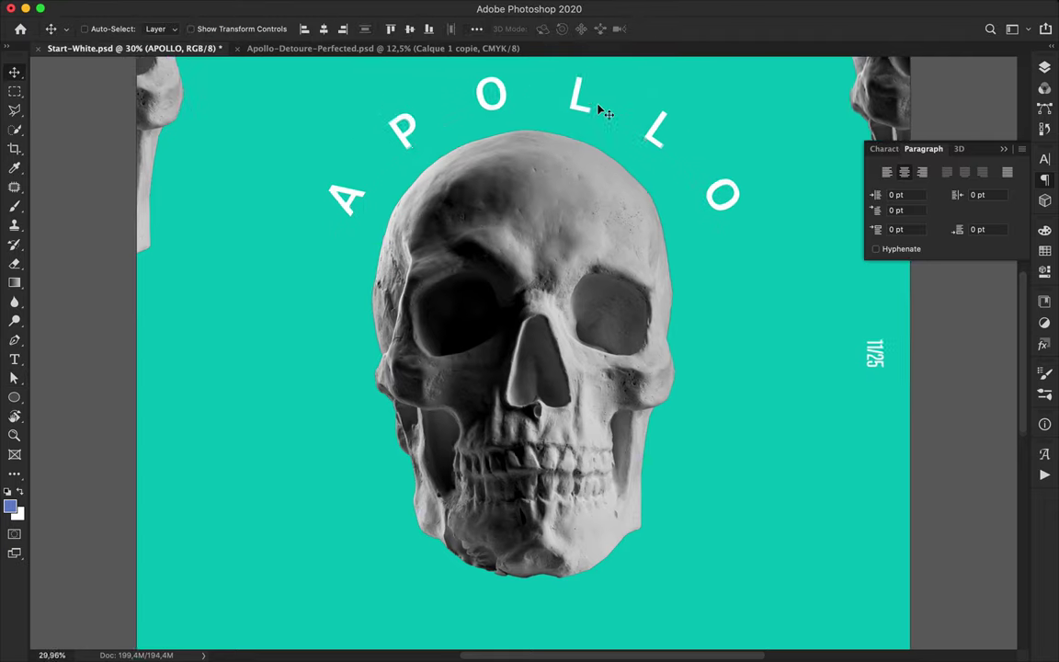
Set the APOLLO text's font size to 120 pt and its tracking to 1000
left_click(1045, 158)
left_click(924, 191)
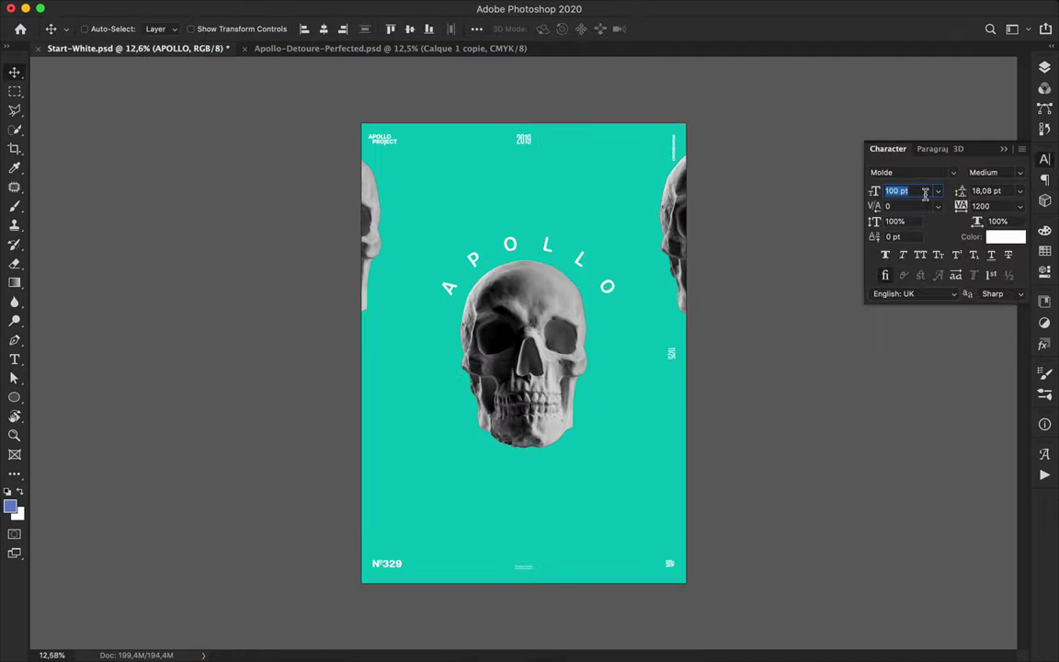
key("shift+Up")
key("shift+Up")
left_click(988, 207)
key("shift+Down")
key("shift+Down")
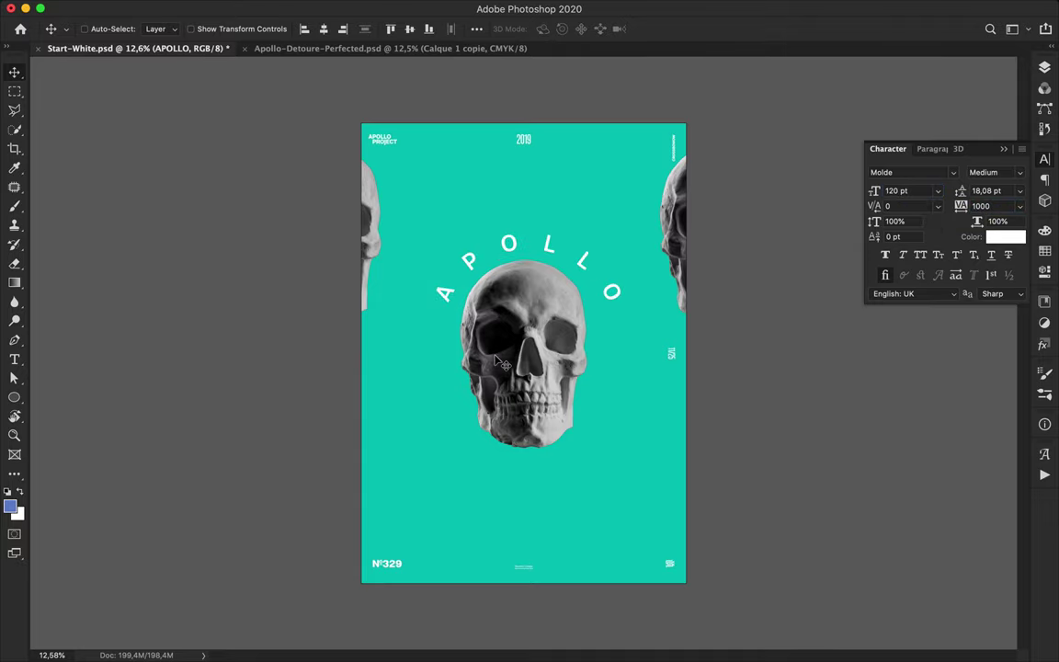
Trace the large pointed upper tooth on the skull's bright side as a Pen tool shape
scroll(499, 361, "up", 8)
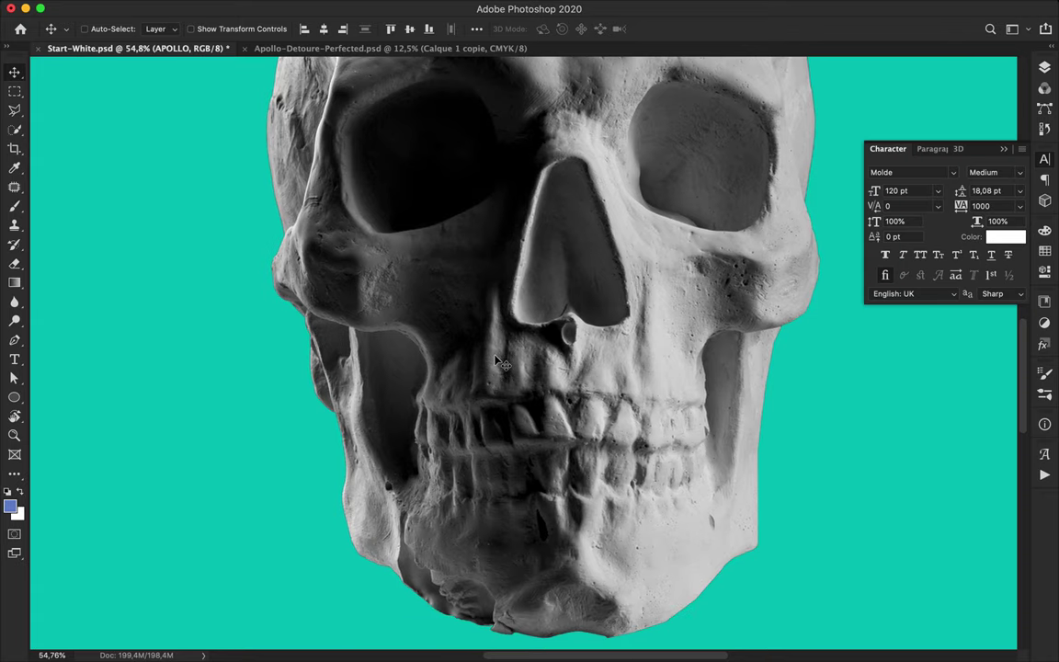
scroll(499, 361, "right", 5)
scroll(499, 361, "down", 2)
scroll(524, 360, "up", 3)
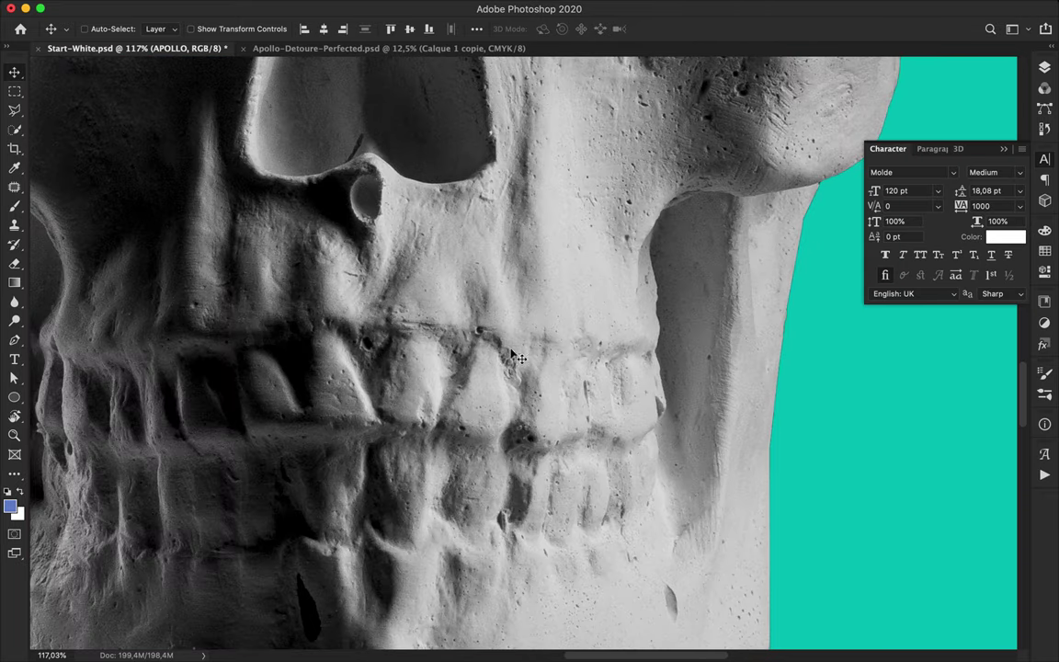
key("p")
left_click(441, 422)
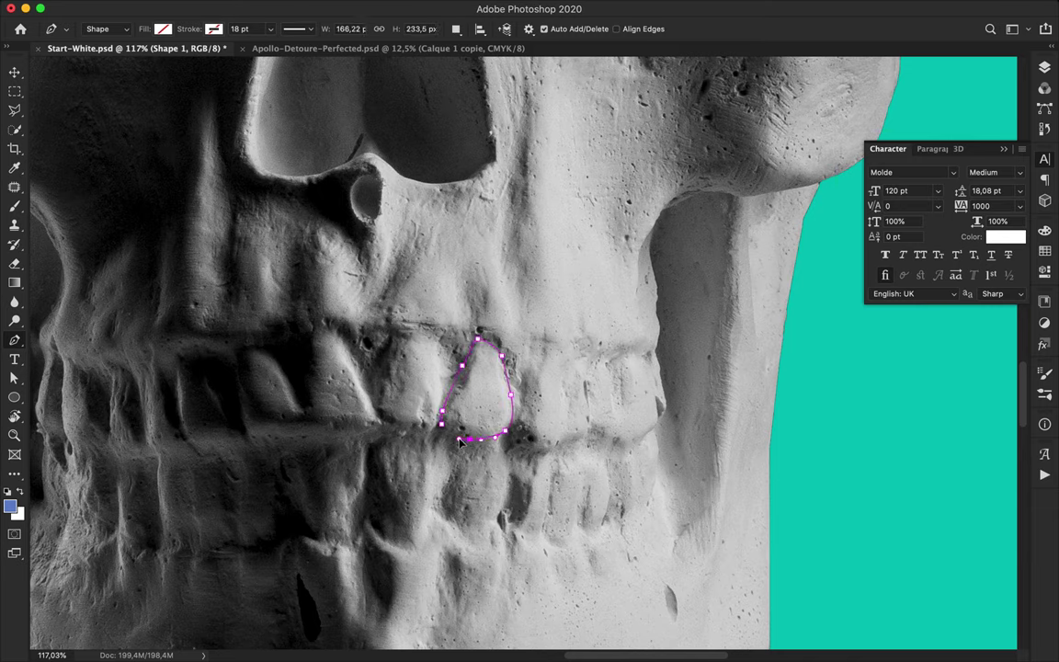
Fill the tooth shape with the poster's turquoise background colour
key("a")
left_click(223, 31)
left_click(127, 108)
key("v")
scroll(553, 181, "down", 2)
scroll(561, 187, "down", 5)
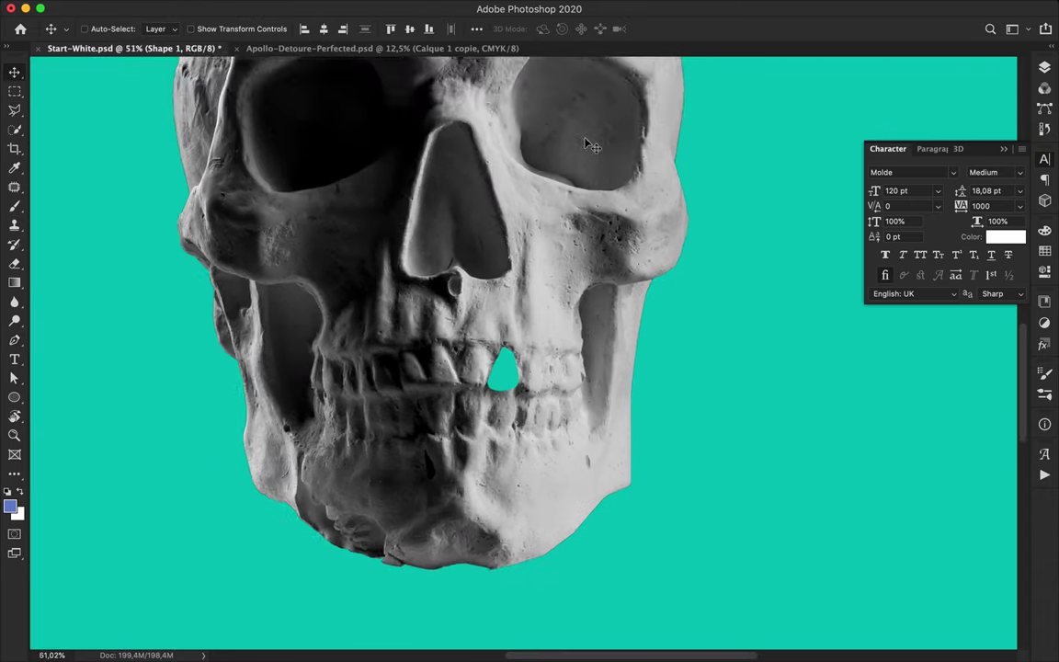
scroll(630, 95, "up", 5)
scroll(445, 167, "down", 4)
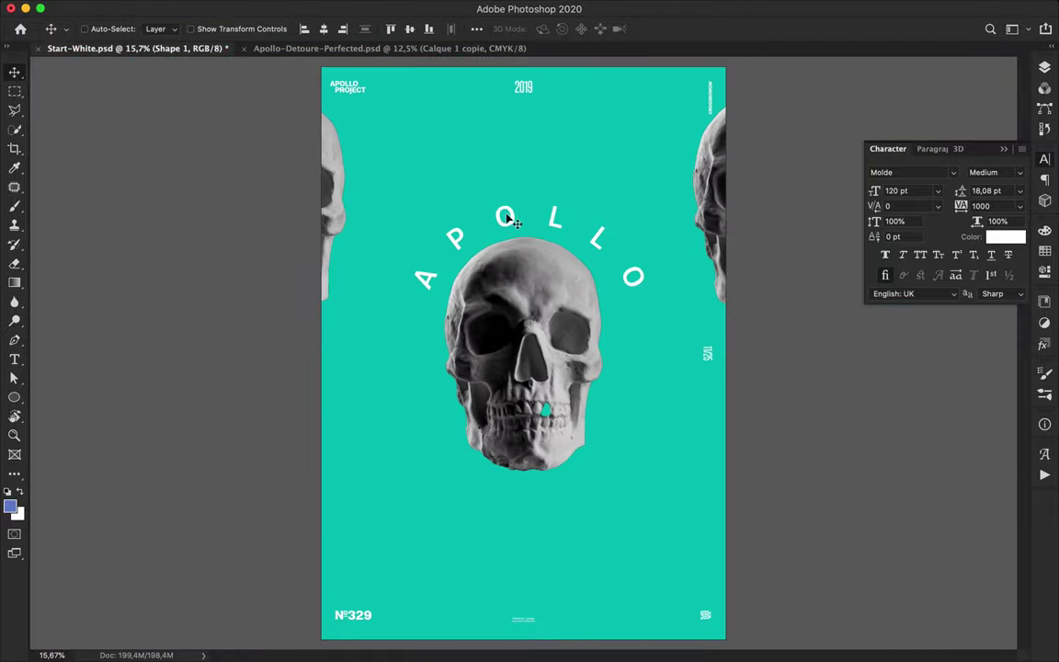
Set the APOLLO text's tracking to 600 and its font size to 140 pt
left_click(509, 228, "super")
double_click(998, 205)
key("shift+Down")
key("shift+Down")
key("shift+Down")
key("shift+Down")
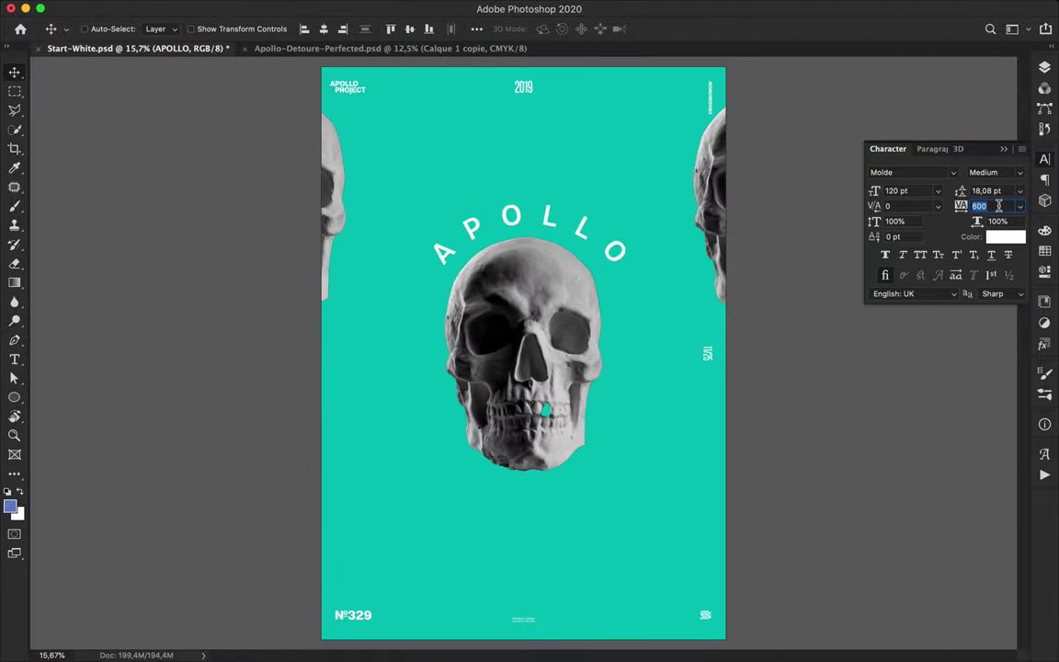
type("140")
key("Return")
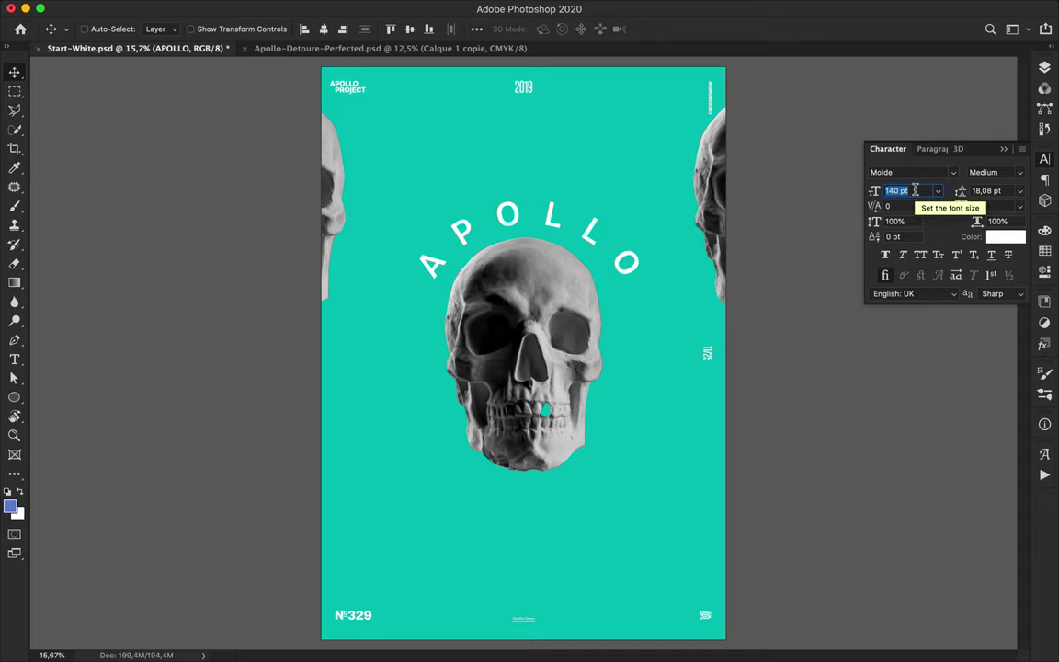
Change the APOLLO text to the Regular style and colour it dark orange-red (c13b00)
left_click(1009, 173)
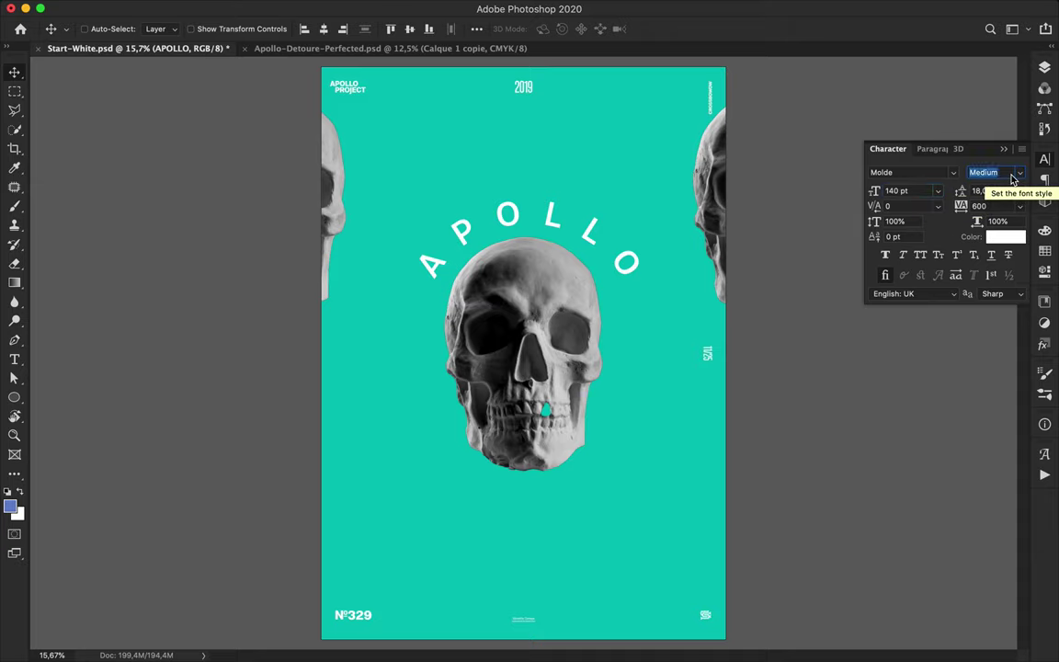
double_click(525, 221)
left_click(600, 29)
left_click(637, 173)
left_click_drag(750, 419, 757, 499)
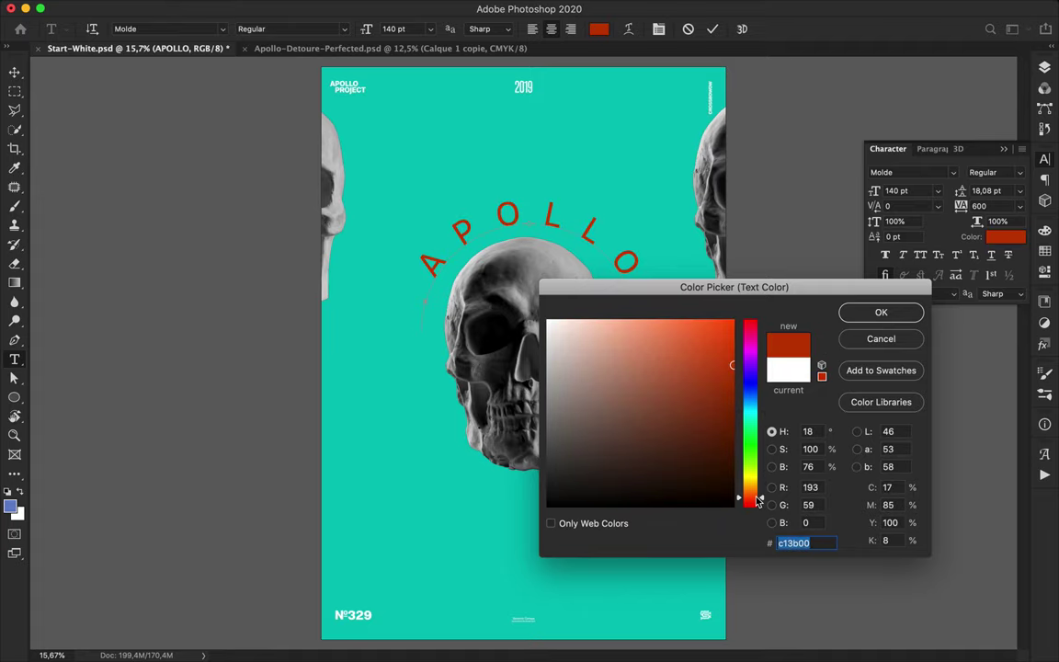
left_click(879, 312)
left_click(15, 72)
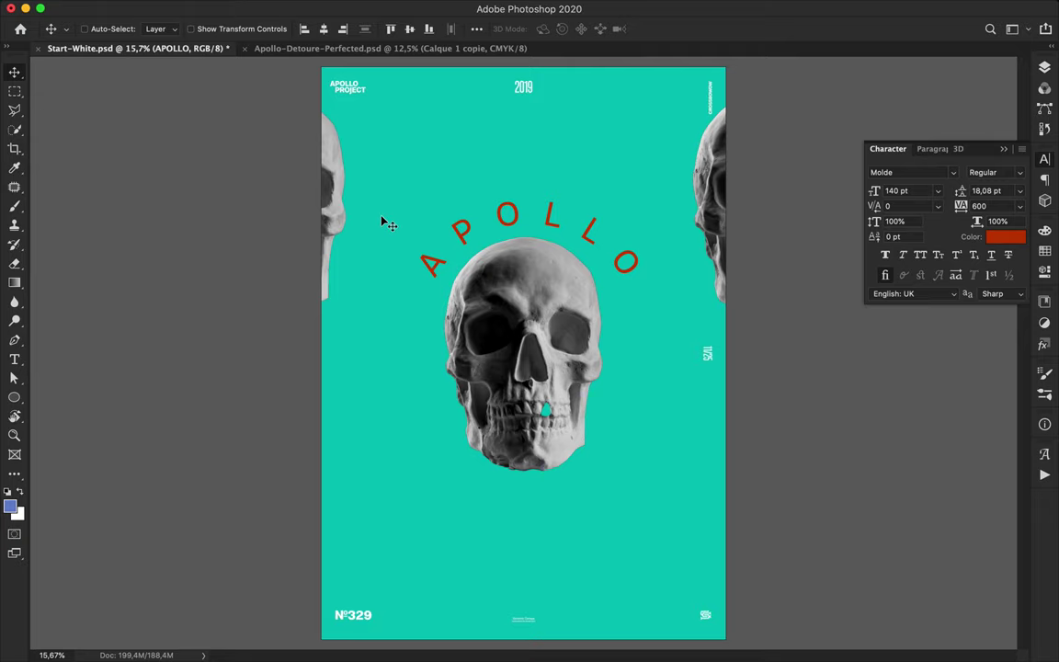
scroll(589, 230, "up", 2)
key("t")
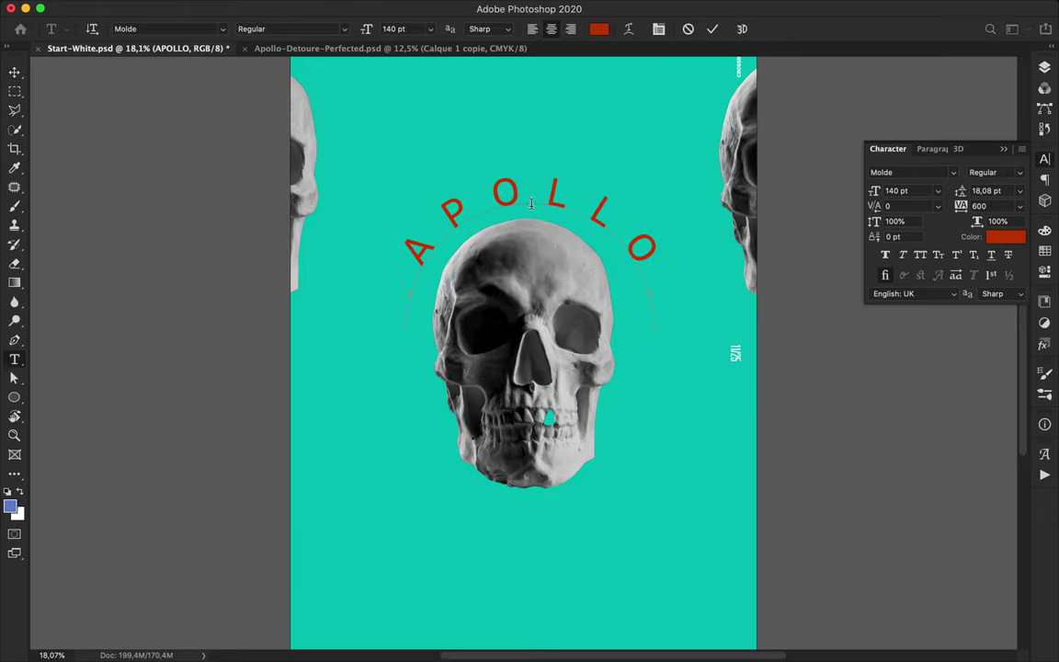
key("v")
Try to centre the main skull using the alignment options
scroll(537, 313, "down", 4)
left_click(534, 310, "super")
left_click(544, 405, "super")
left_click(326, 31)
left_click(339, 30)
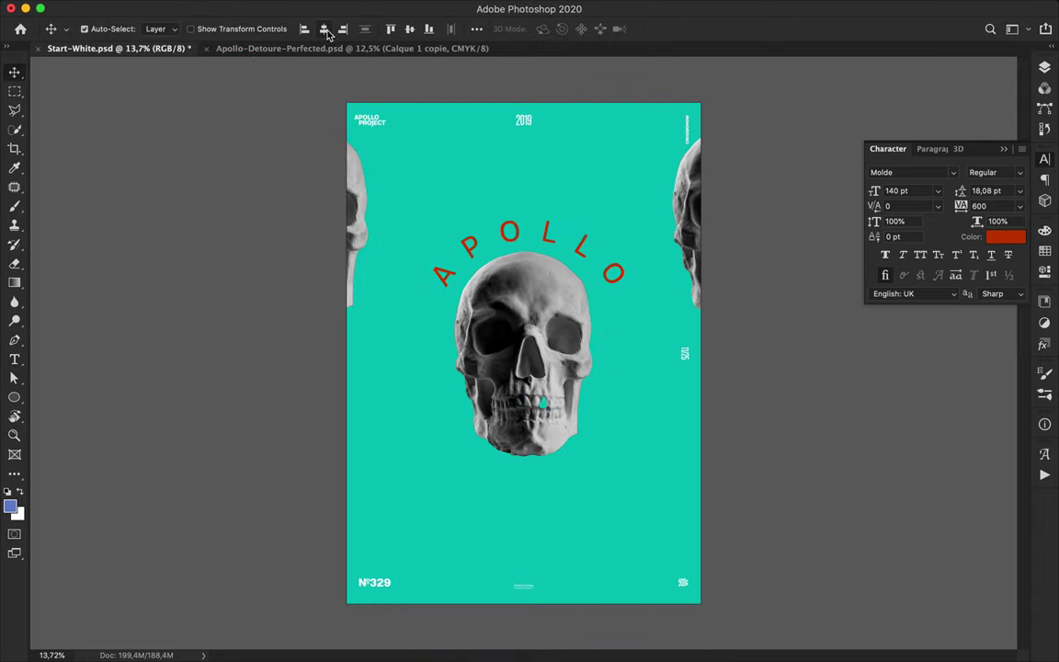
left_click(547, 347)
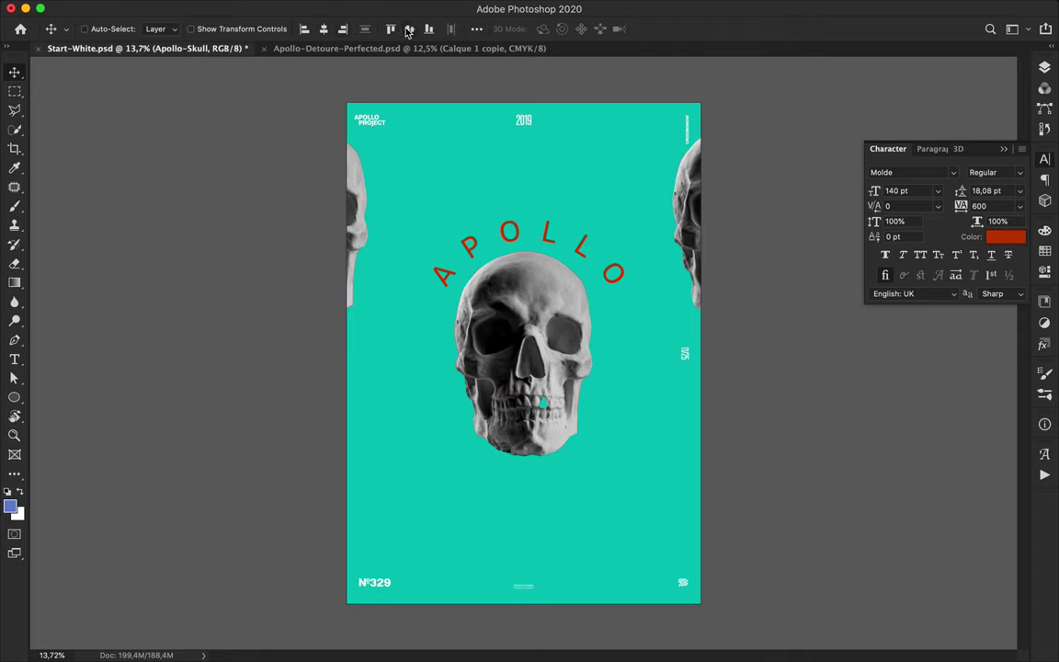
Change the fill of the tooth shape to bright yellow
scroll(563, 442, "up", 5)
scroll(564, 442, "down", 3)
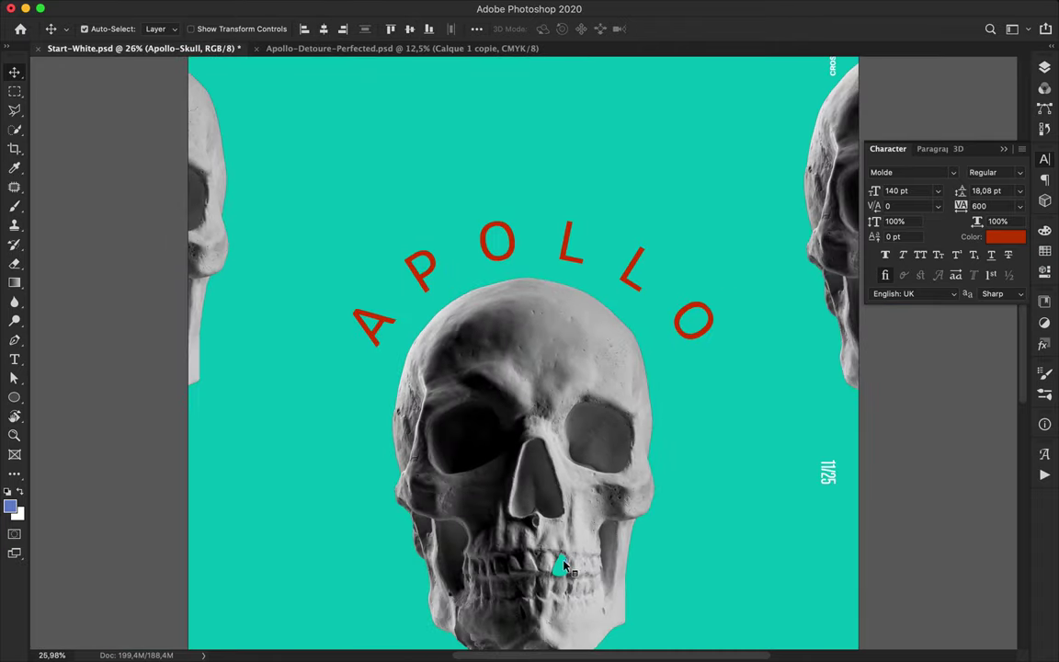
left_click(560, 566, "super")
key("a")
left_click(219, 29)
left_click(145, 138)
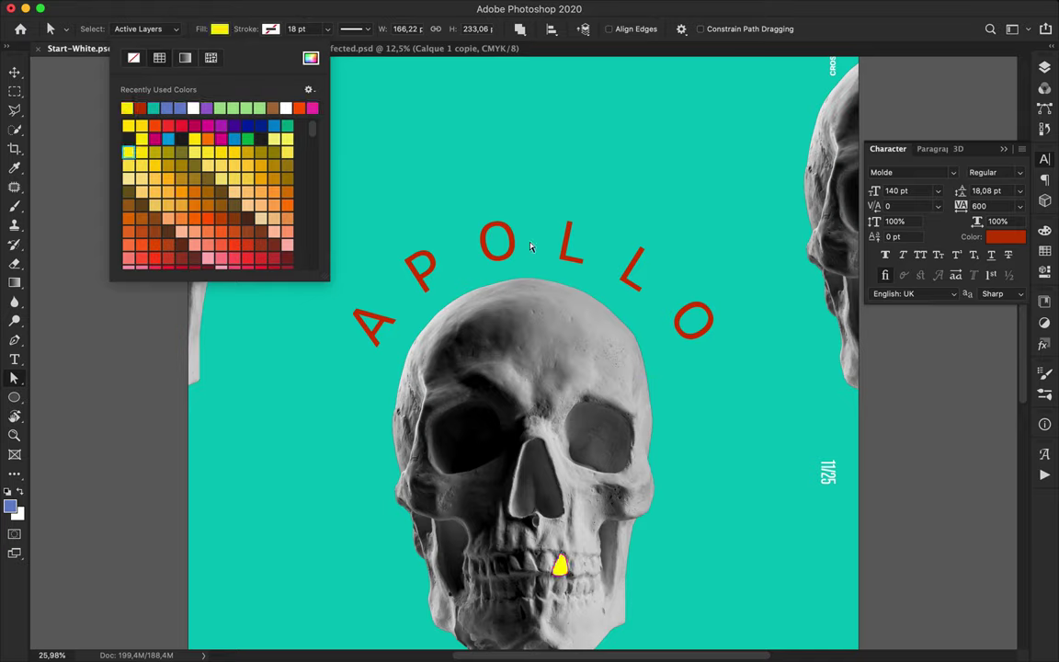
key("Return")
key("v")
scroll(630, 305, "down", 3, "alt")
scroll(646, 303, "up", 1)
scroll(646, 304, "down", 2)
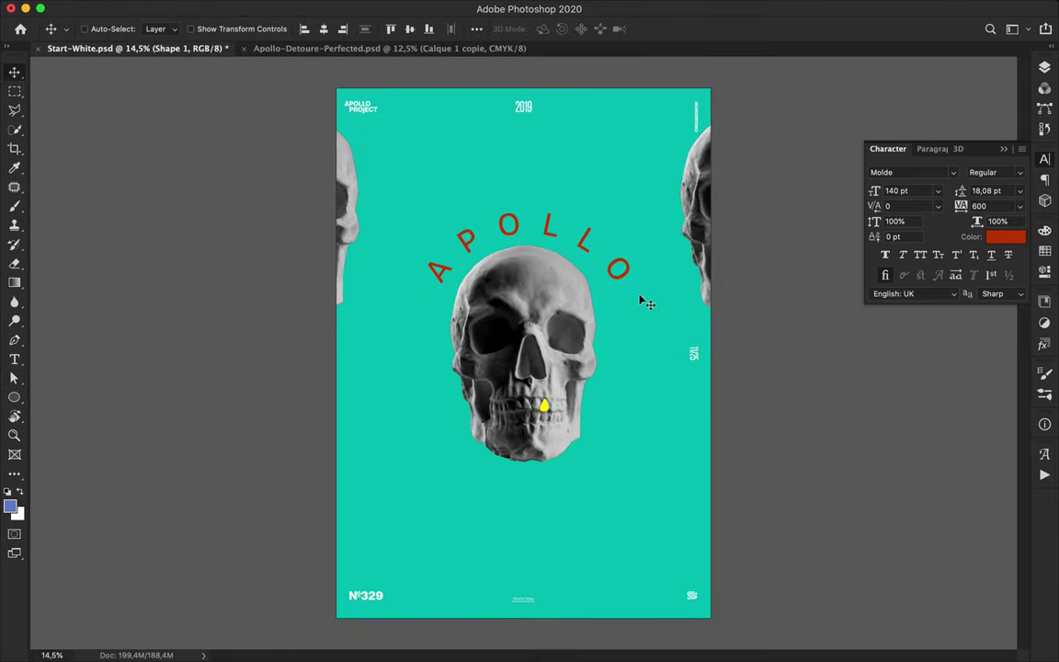
Duplicate the central skull and place the copy below and to the left, partly overlapping the original
left_click(559, 324, "super")
left_click_drag(553, 325, 444, 395, "alt")
left_click_drag(504, 352, 456, 473, "alt")
key("super+z")
key("super+z")
left_click_drag(516, 395, 445, 476)
Twirl the duplicated skull into a swirl with Liquify, using brush size 5303 and density, pressure and rate of 100
left_click(344, 7)
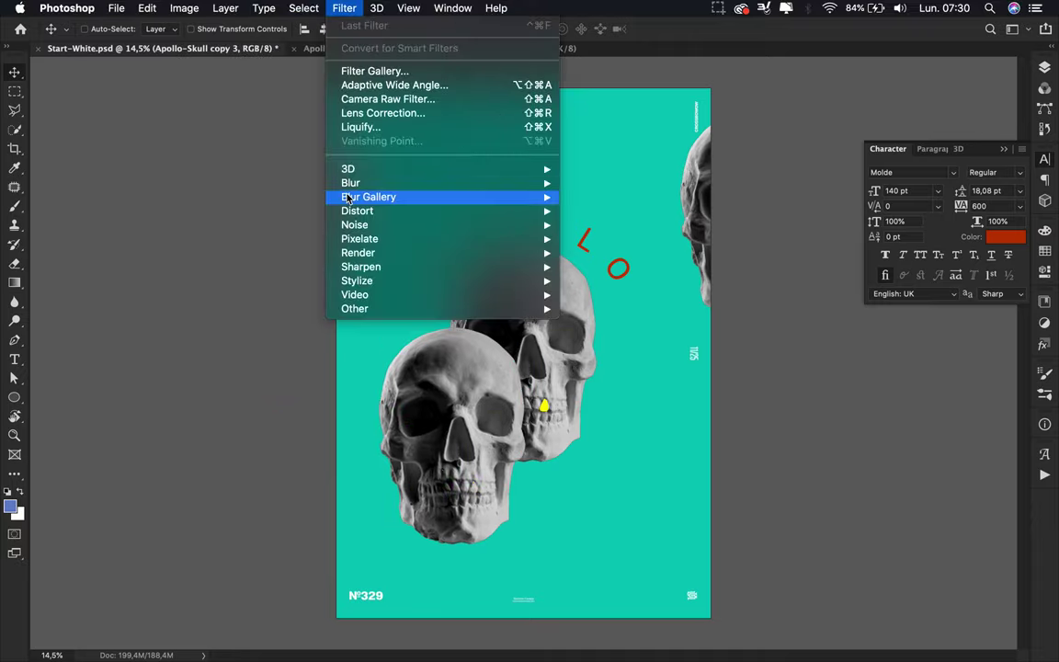
mouse_move(352, 226)
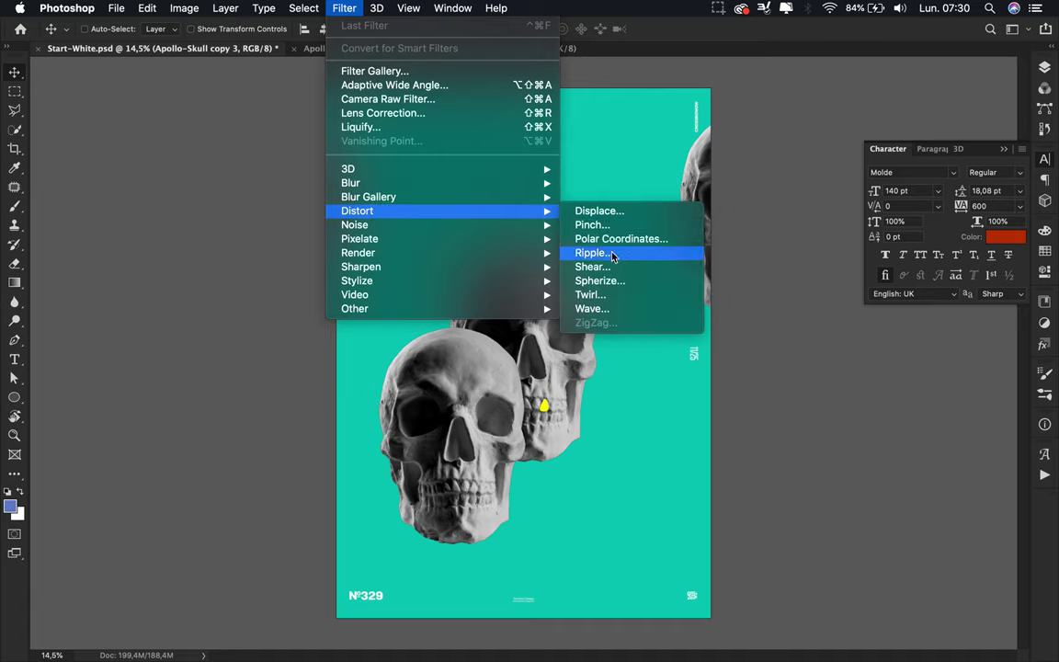
mouse_move(479, 193)
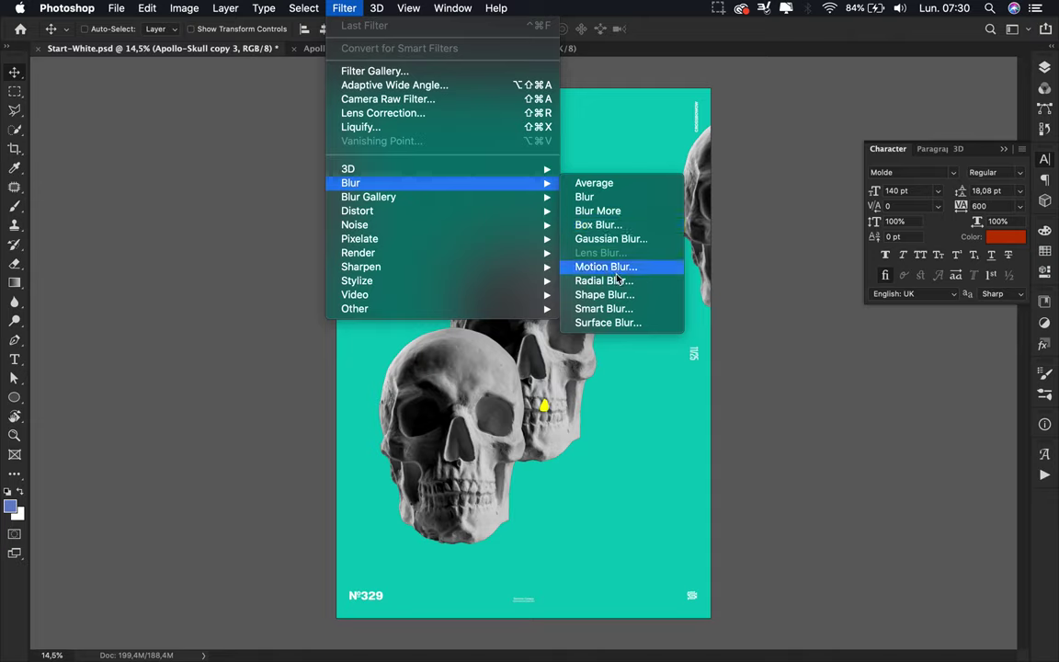
mouse_move(428, 215)
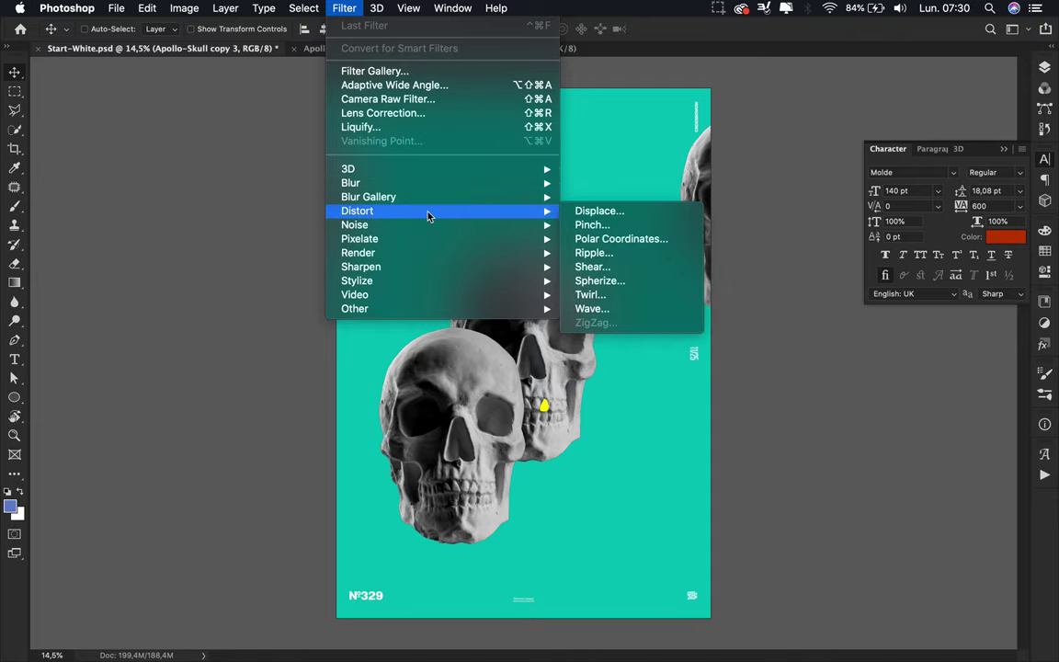
left_click(385, 126)
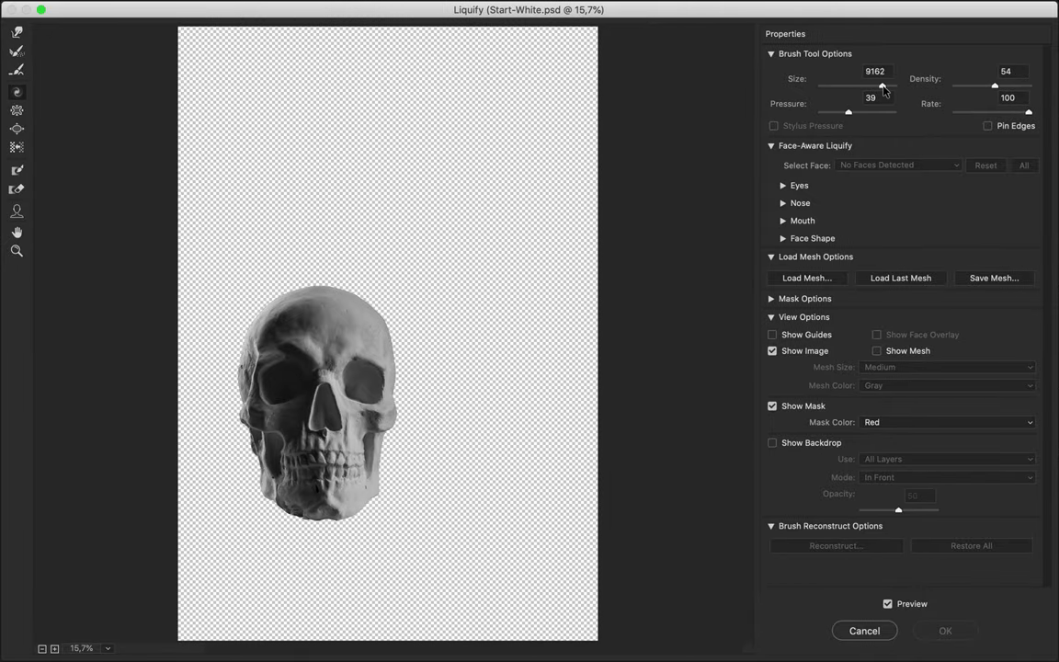
left_click_drag(991, 87, 1029, 86)
left_click_drag(324, 419, 320, 410)
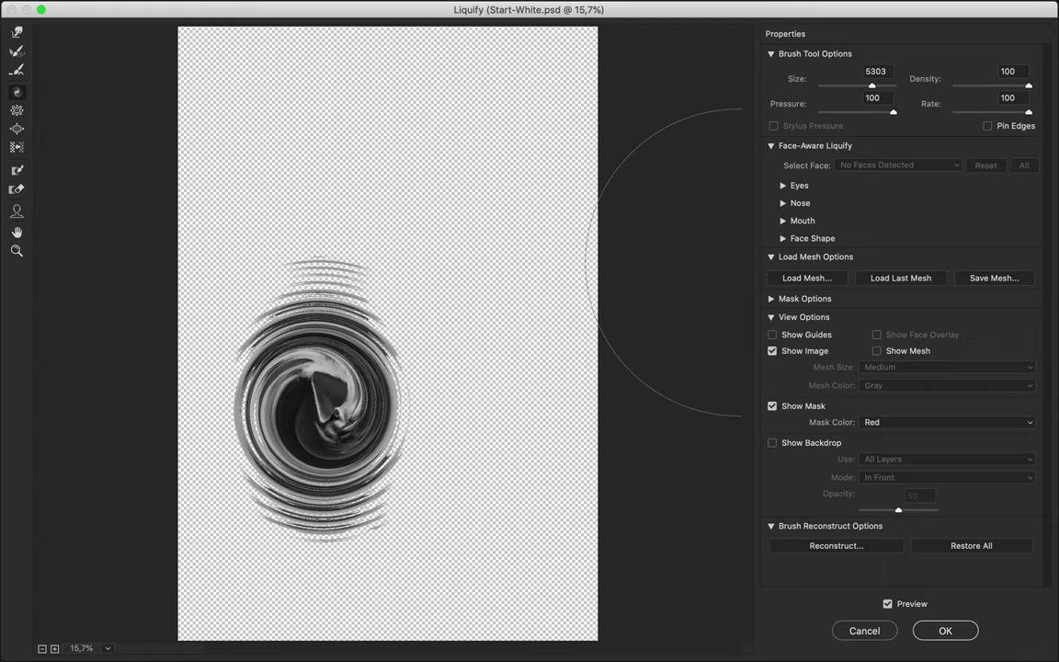
left_click(964, 632)
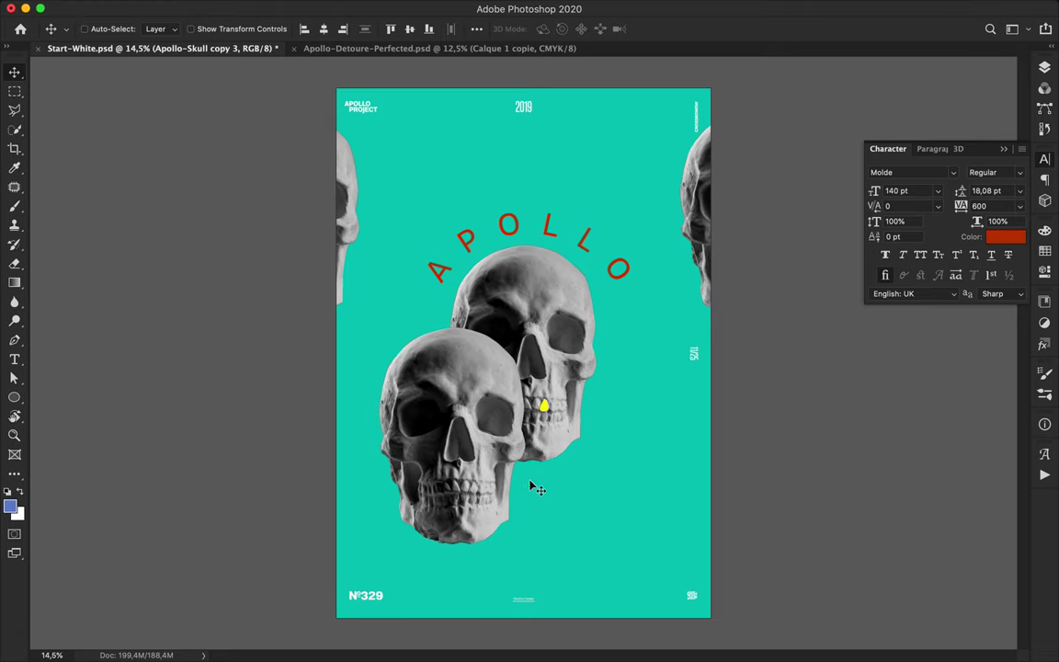
left_click(343, 7)
mouse_move(349, 210)
left_click(597, 225)
left_click(287, 140)
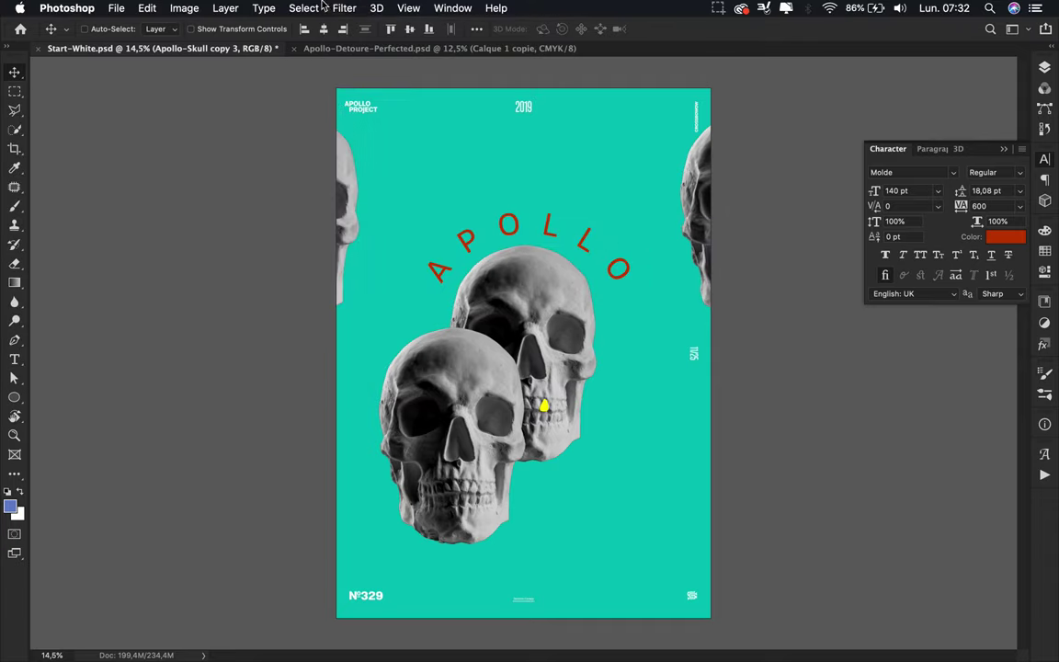
left_click(342, 7)
mouse_move(356, 210)
left_click(642, 255)
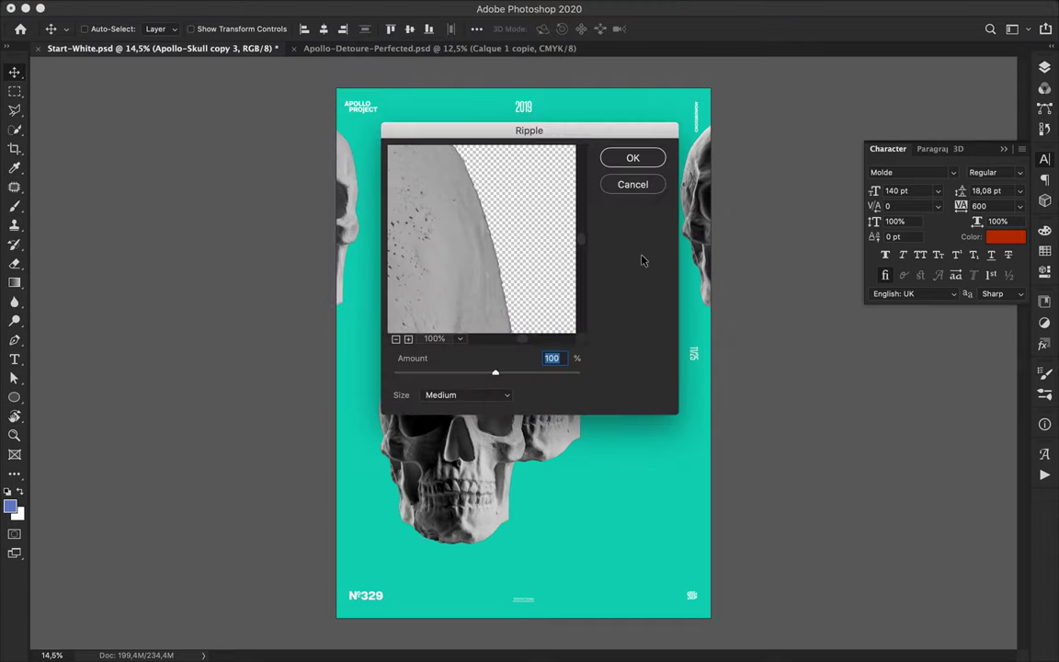
left_click(632, 157)
Apply the Wind filter to the duplicated skull, using the Blast method from the left
left_click(342, 7)
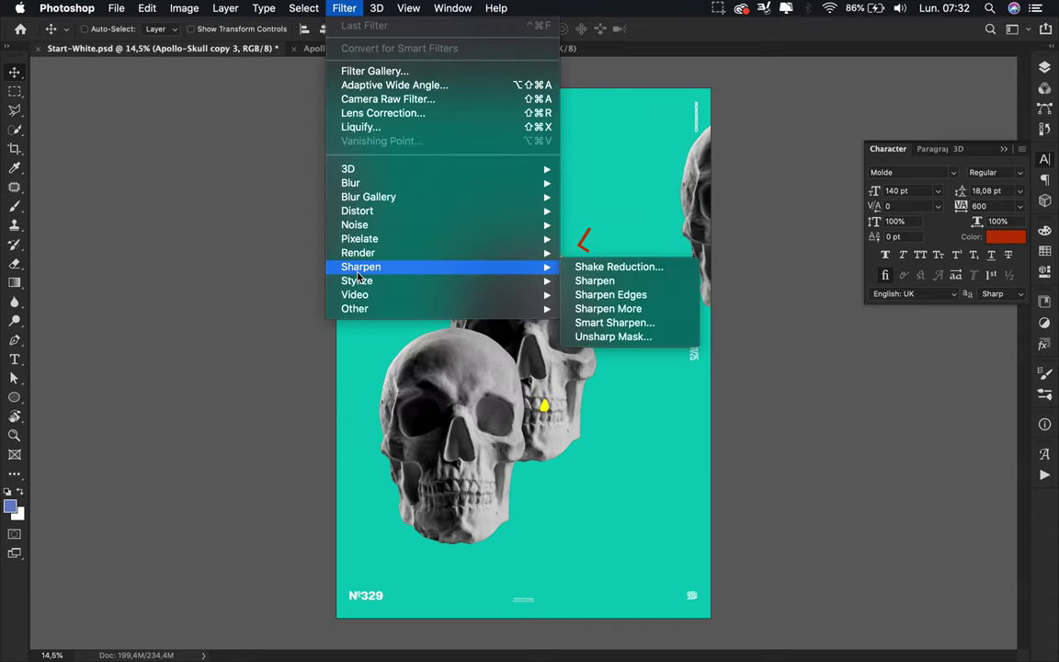
mouse_move(358, 285)
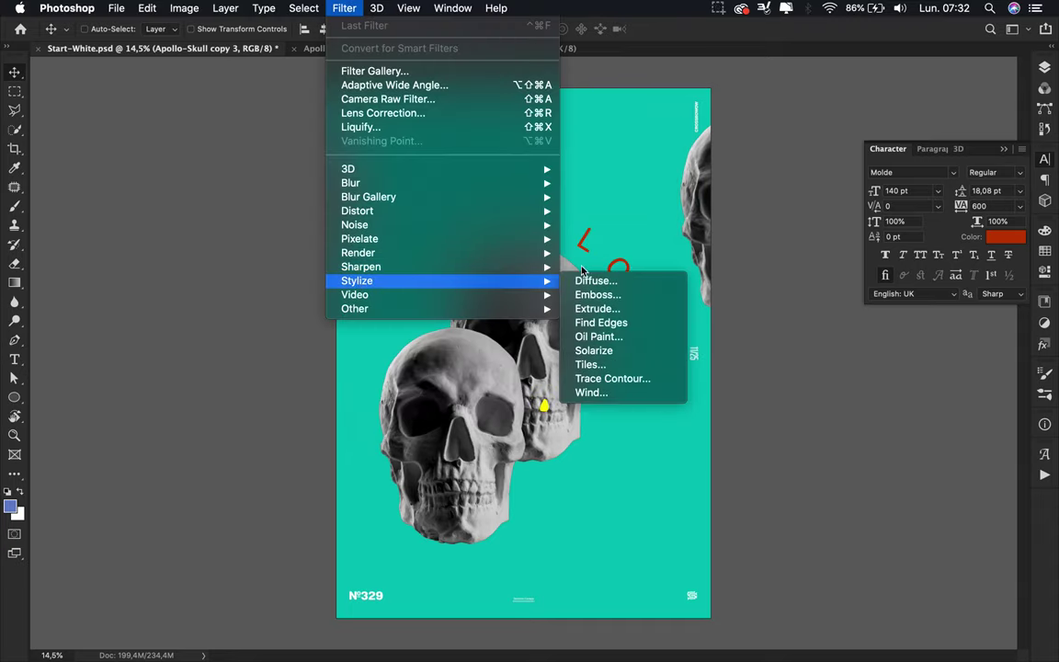
left_click(593, 392)
left_click(396, 373)
left_click(396, 426)
left_click(396, 385)
left_click(396, 372)
left_click(399, 361)
left_click(416, 369)
left_click(632, 145)
Repeat the Wind filter four more times on the duplicated skull with the same settings
left_click(344, 7)
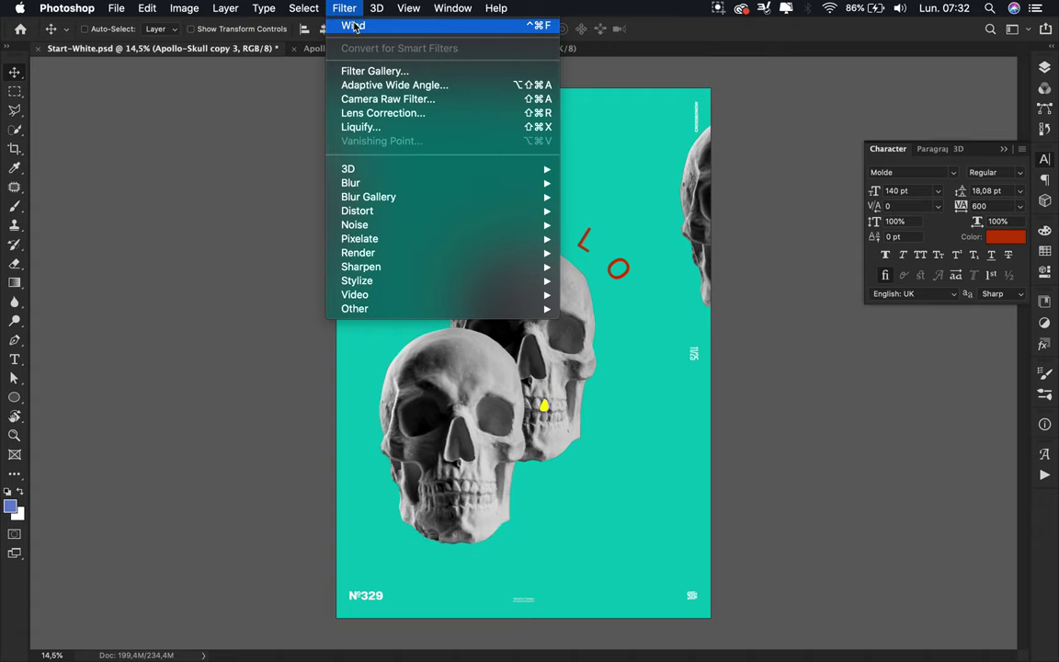
left_click(354, 26)
left_click(616, 151)
scroll(468, 432, "up", 6)
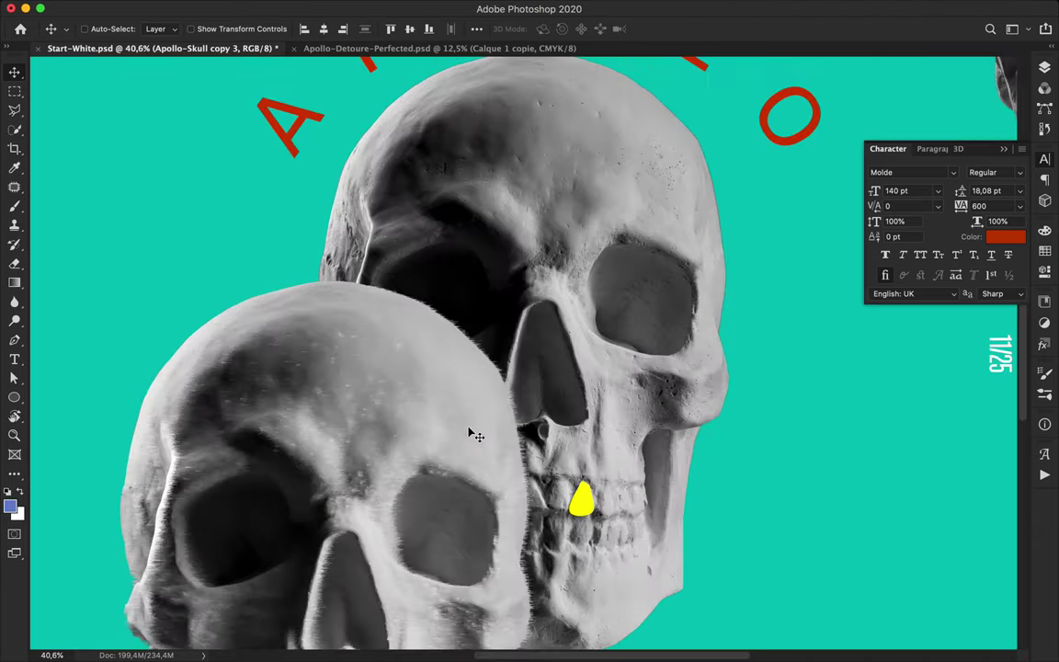
scroll(469, 432, "down", 2)
left_click(344, 8)
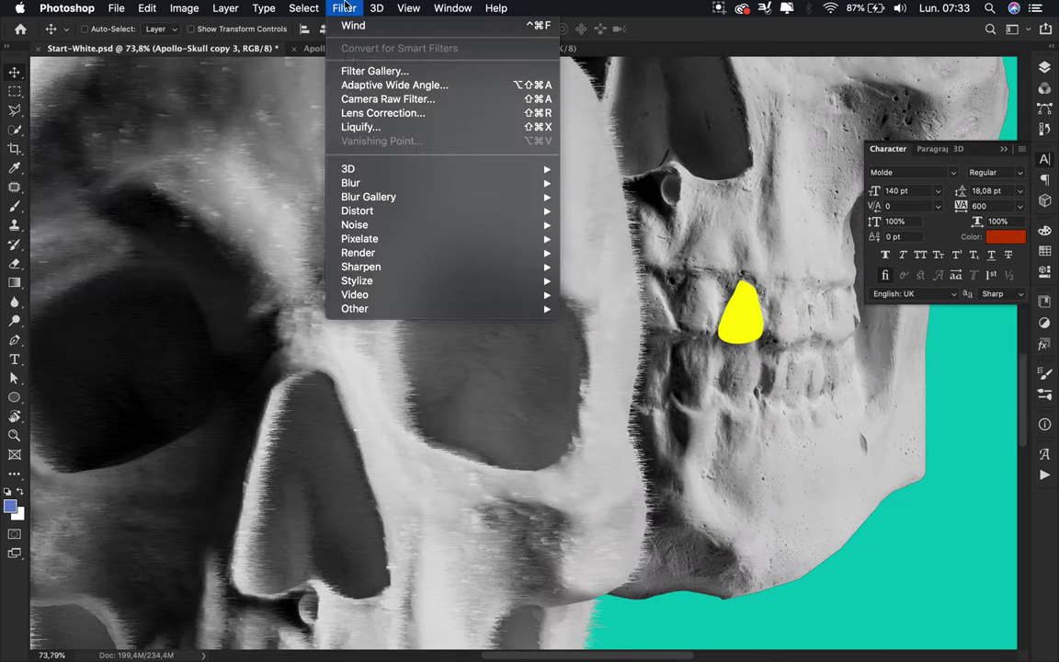
mouse_move(353, 228)
left_click(353, 25)
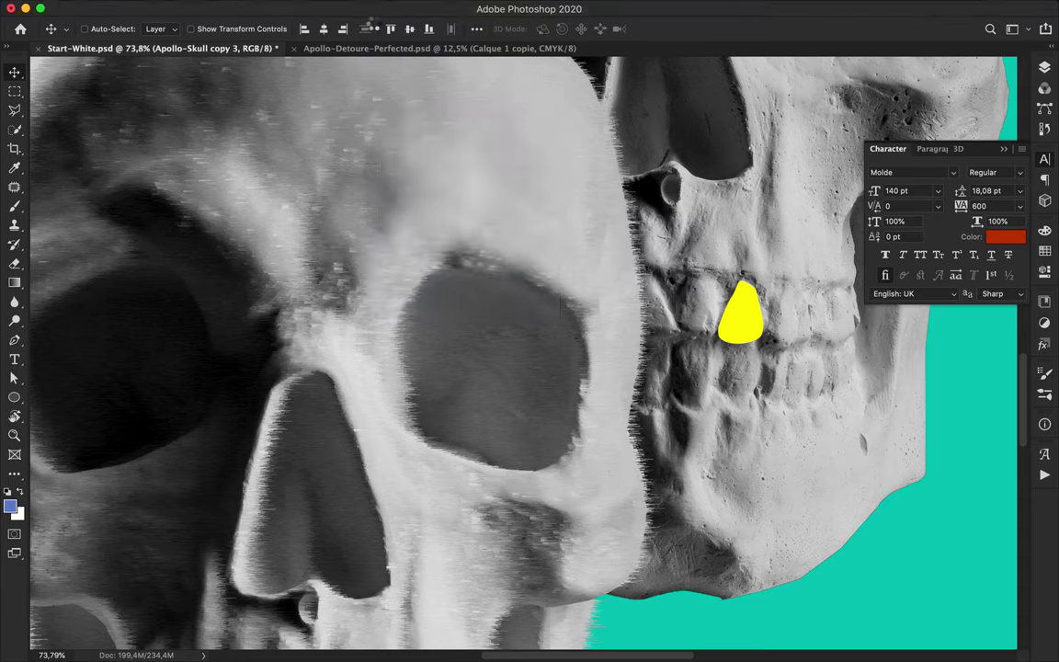
left_click(616, 151)
left_click(344, 7)
left_click(353, 26)
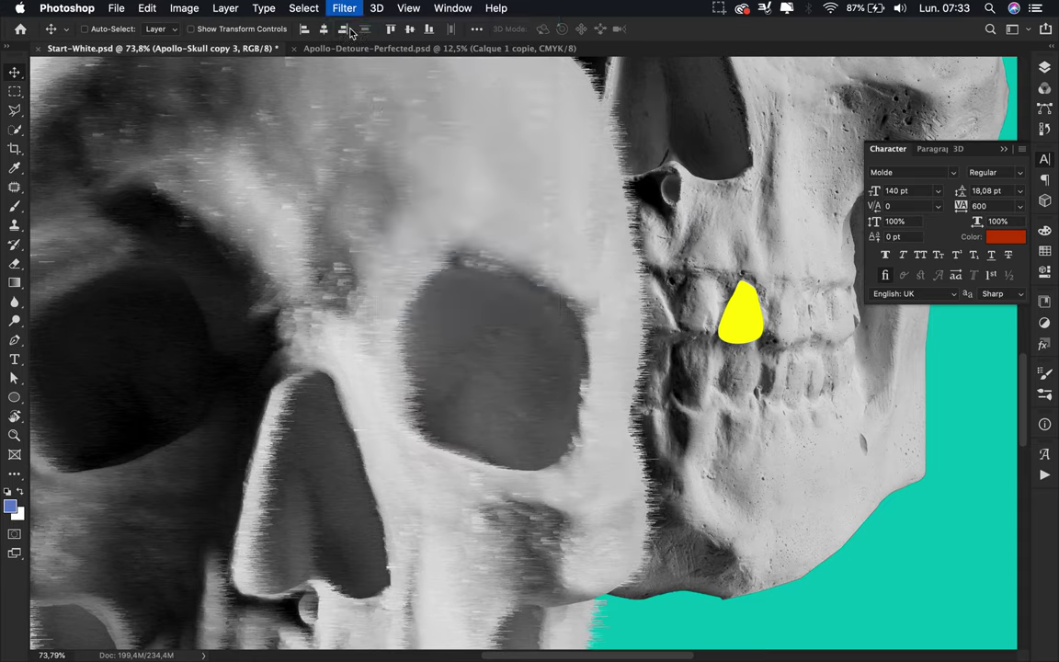
key("Return")
left_click(344, 7)
left_click(352, 26)
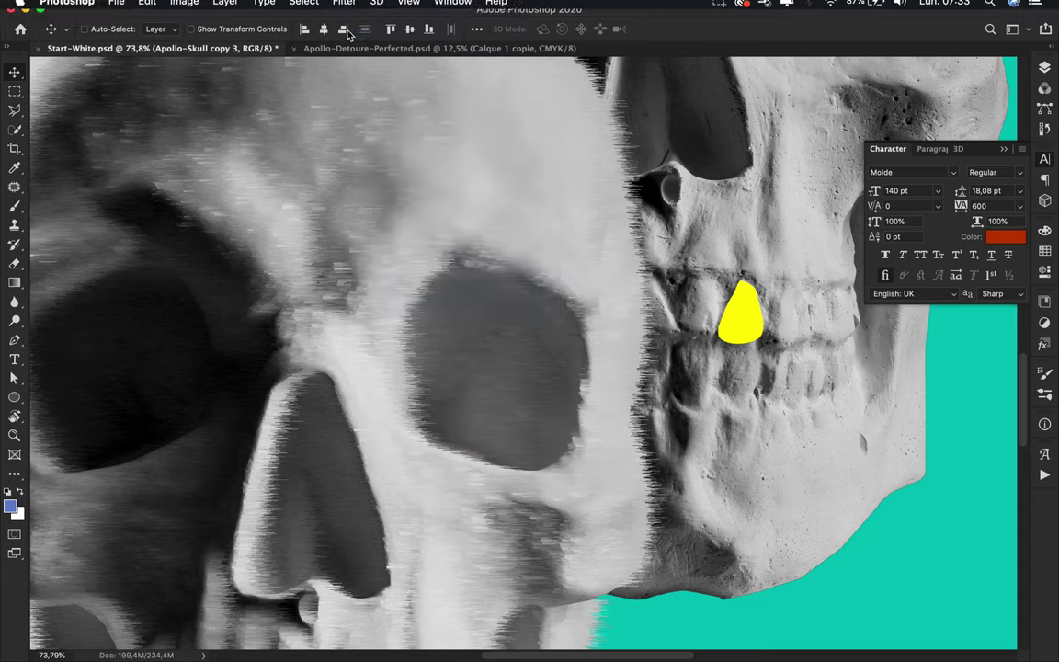
left_click(634, 149)
Strengthen the streaks on the duplicated skull with three further Wind passes, keeping Blast from the left
left_click(344, 7)
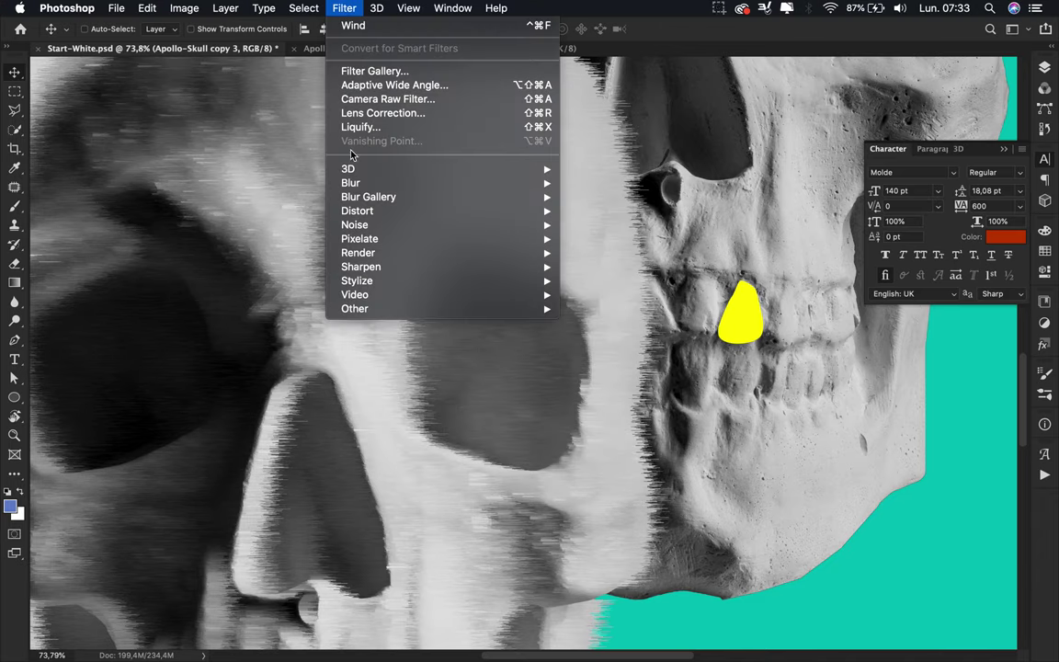
left_click(390, 27)
left_click(396, 384)
left_click(396, 325)
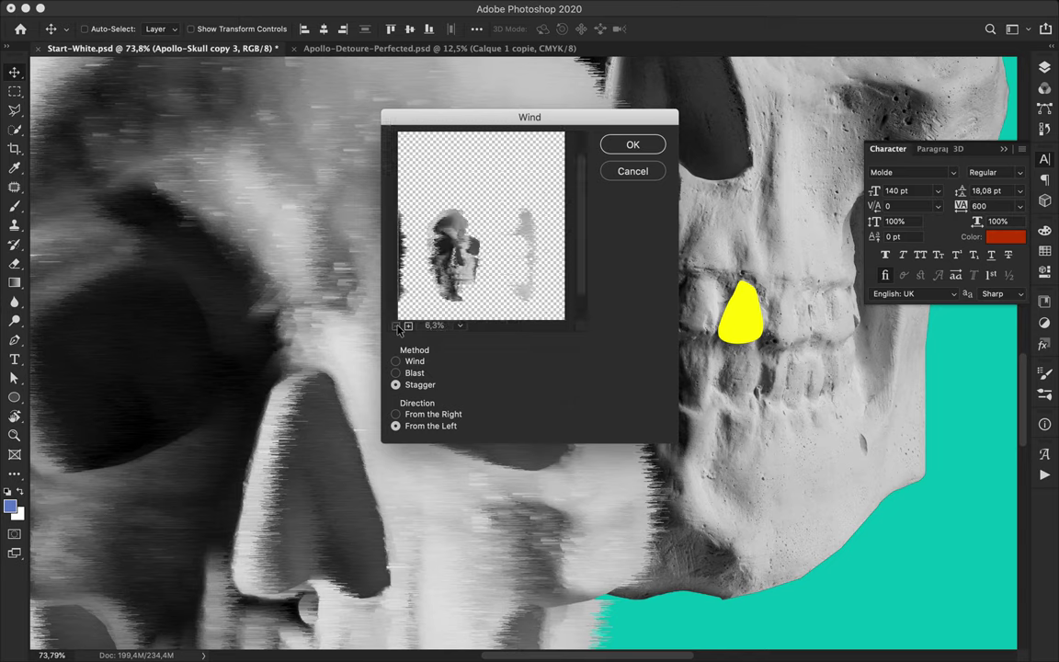
left_click(395, 373)
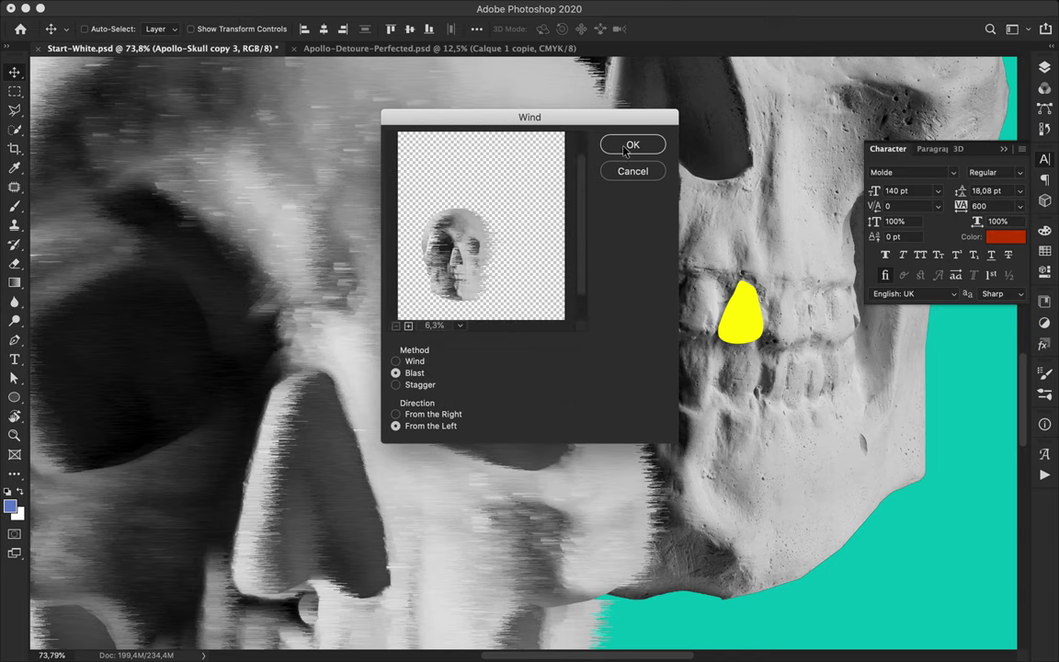
left_click(630, 144)
left_click(345, 9)
left_click(363, 22)
key("Return")
left_click(344, 8)
left_click(353, 24)
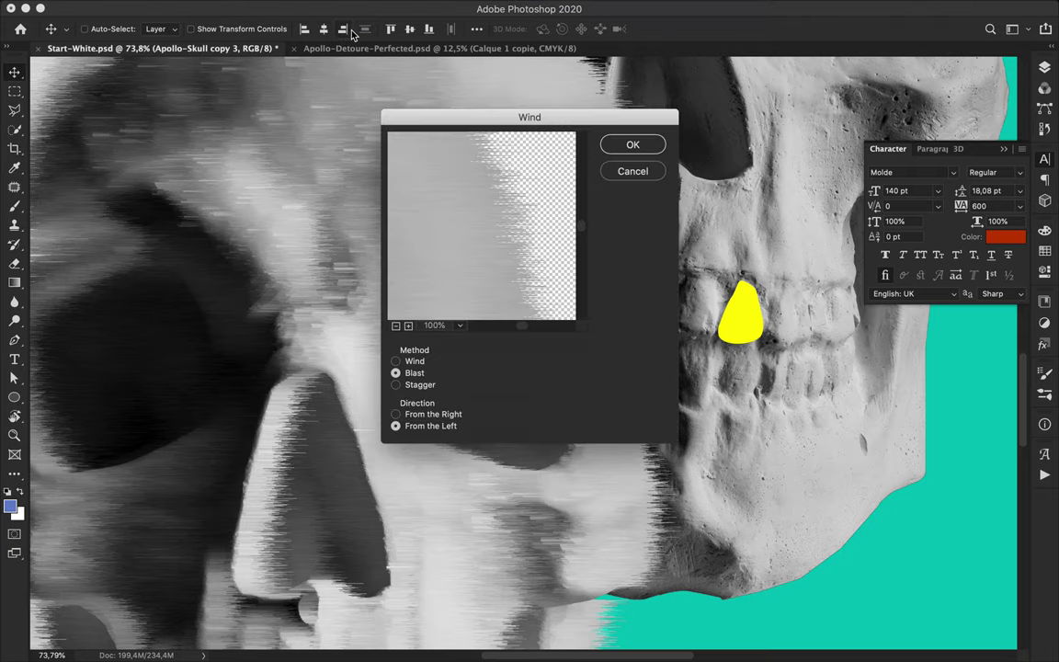
key("Return")
Move the wind-distorted skull over the central skull and browse its blending modes
scroll(378, 549, "down", 5)
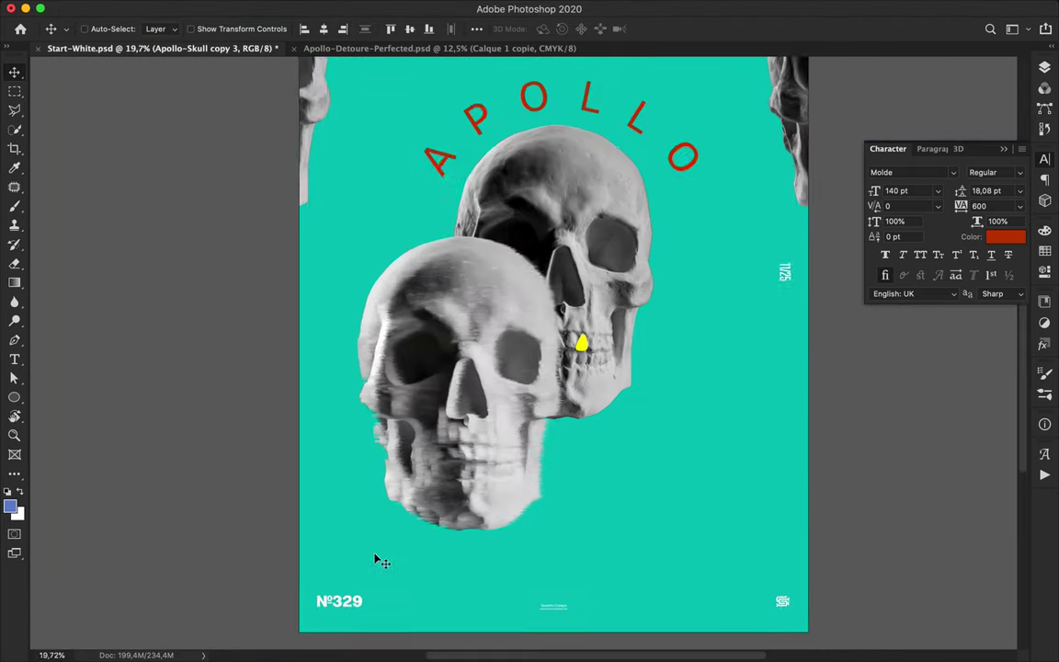
left_click_drag(497, 426, 557, 369)
left_click(1044, 67)
left_click(878, 98)
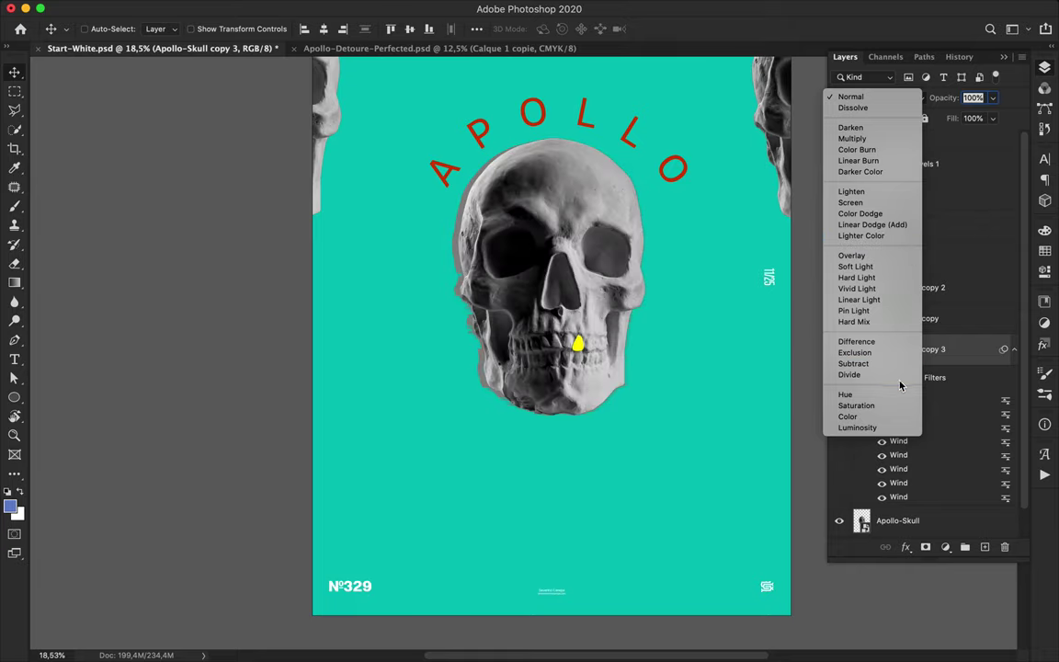
left_click(650, 267)
Move the wind-distorted skull copy aside and delete it
left_click_drag(649, 267, 708, 409)
key("Delete")
scroll(576, 237, "up", 5)
scroll(575, 237, "down", 2)
scroll(575, 237, "down", 3)
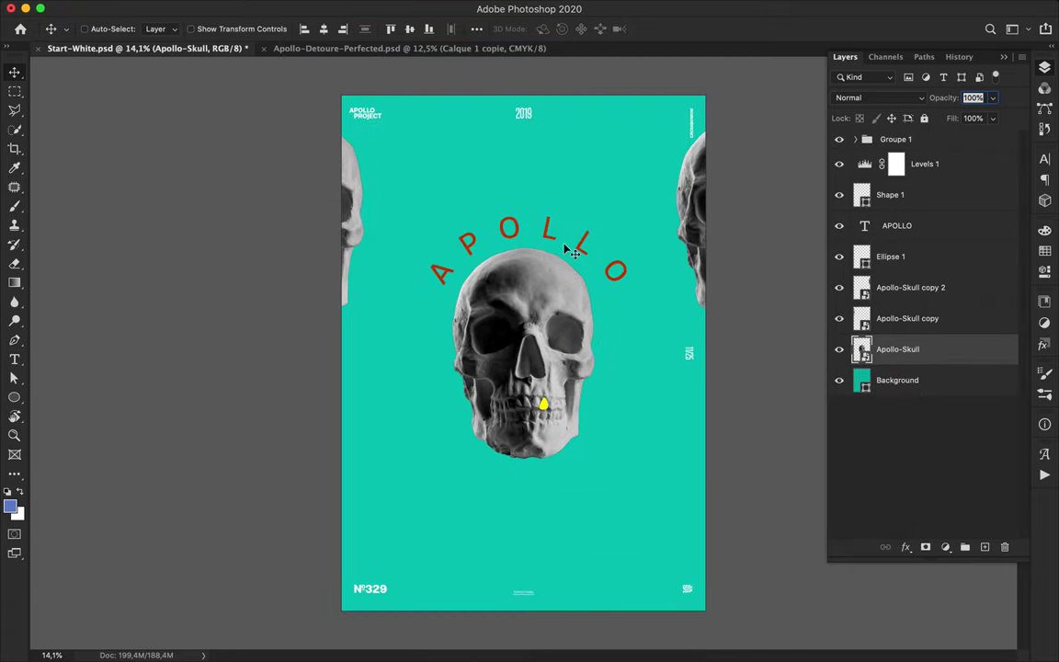
Duplicate the central skull twice, cropping one copy at the poster's bottom edge and the other at its top edge
left_click_drag(554, 275, 556, 544)
key("super+z")
left_click_drag(525, 451, 528, 634)
left_click_drag(532, 443, 549, 83)
left_click_drag(556, 165, 556, 103)
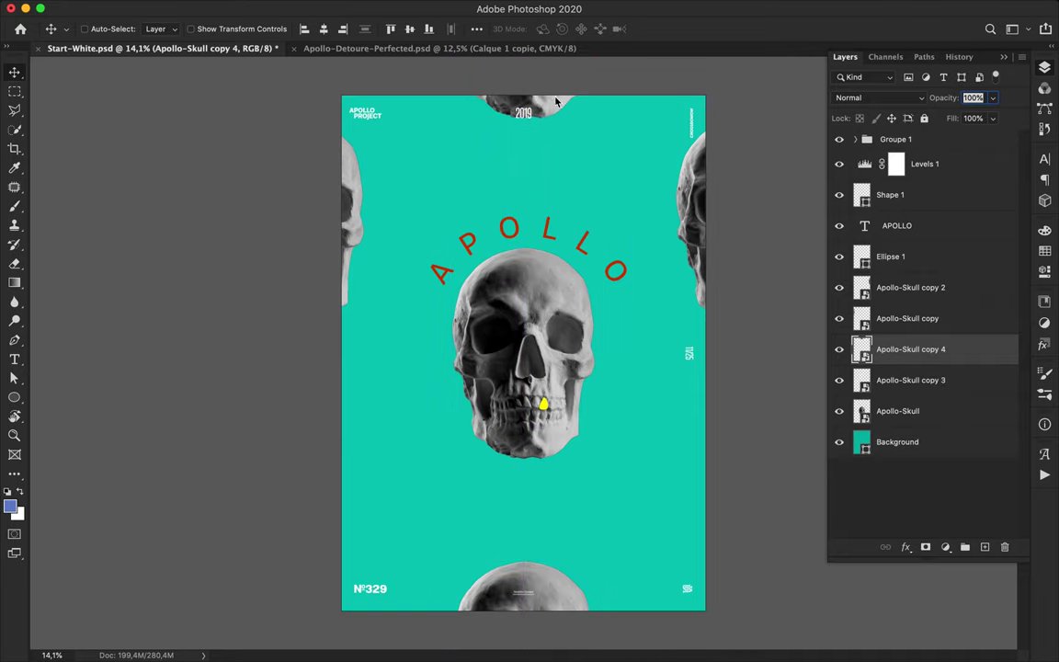
Add the text 365° running off the poster's left edge and place a copy running off its upper right edge
key("t")
left_click(373, 428)
type("365")
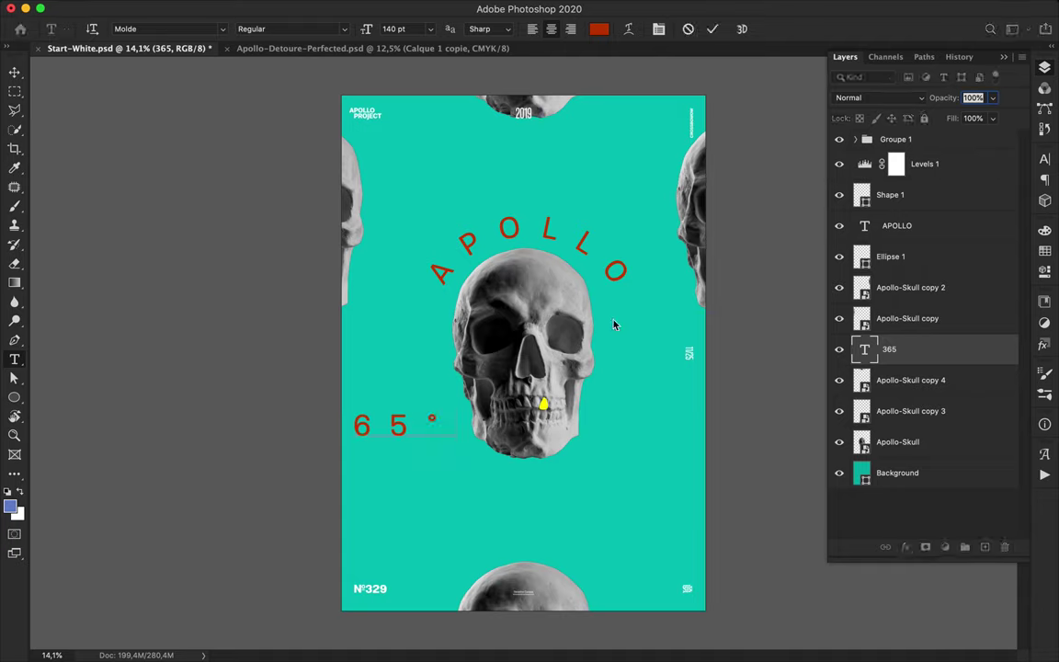
key("Escape")
key("v")
left_click_drag(779, 194, 706, 195)
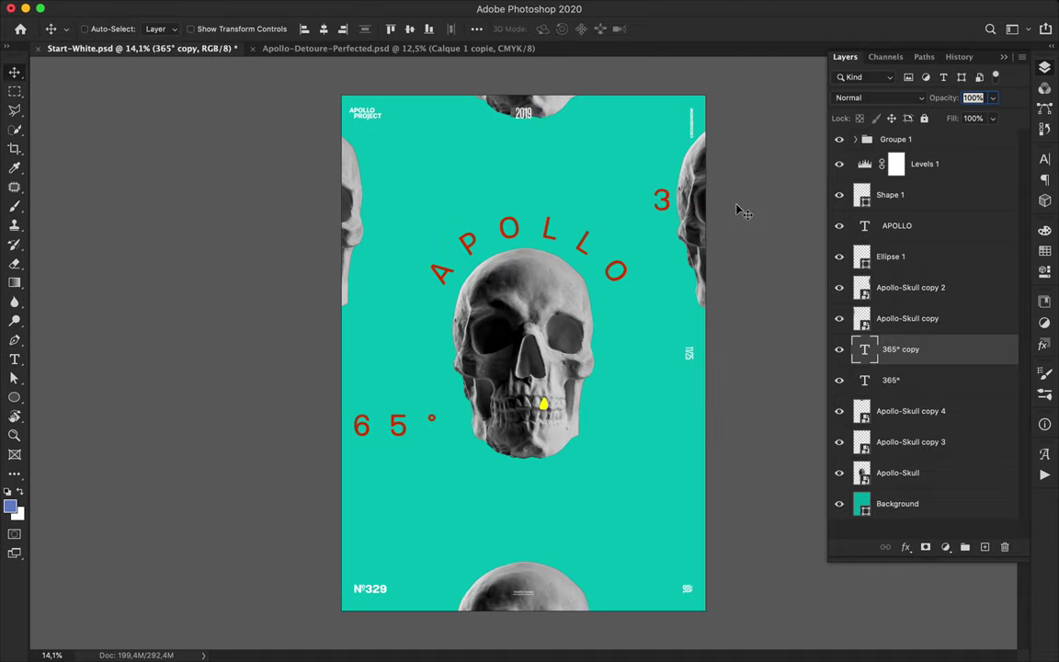
Move the 365° text on the poster's left side slightly down and colour it white
left_click_drag(360, 425, 362, 440)
double_click(361, 429)
left_click(358, 453)
key("t")
left_click(598, 28)
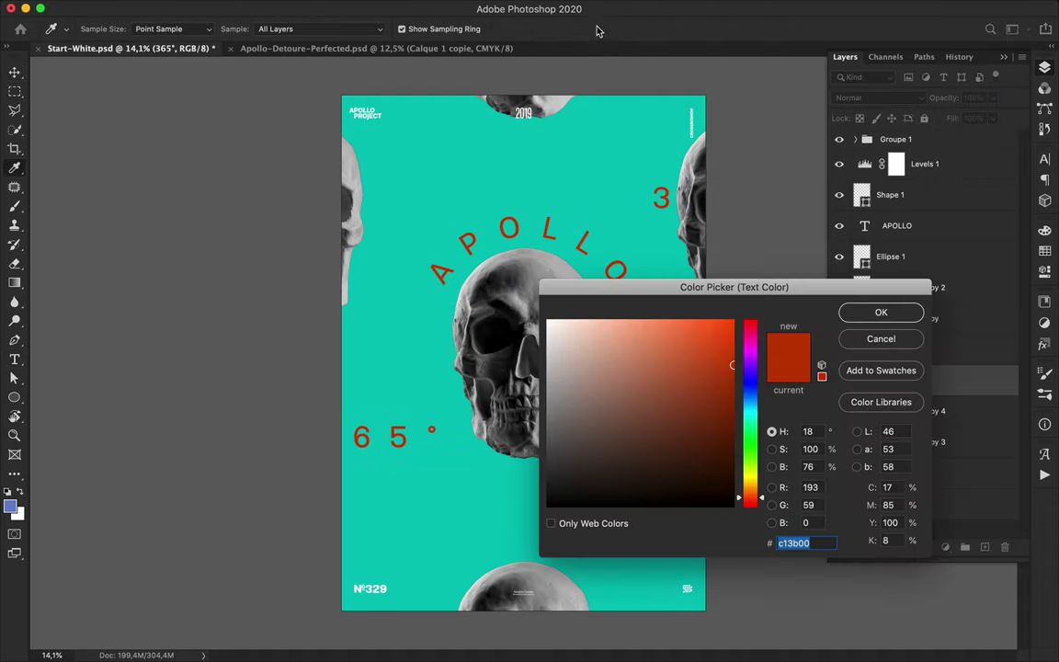
left_click(552, 322)
left_click(901, 304)
Colour the 365° text at the poster's upper right white
left_click_drag(654, 205, 849, 222)
left_click(598, 30)
left_click(550, 321)
left_click(904, 313)
key("super+Return")
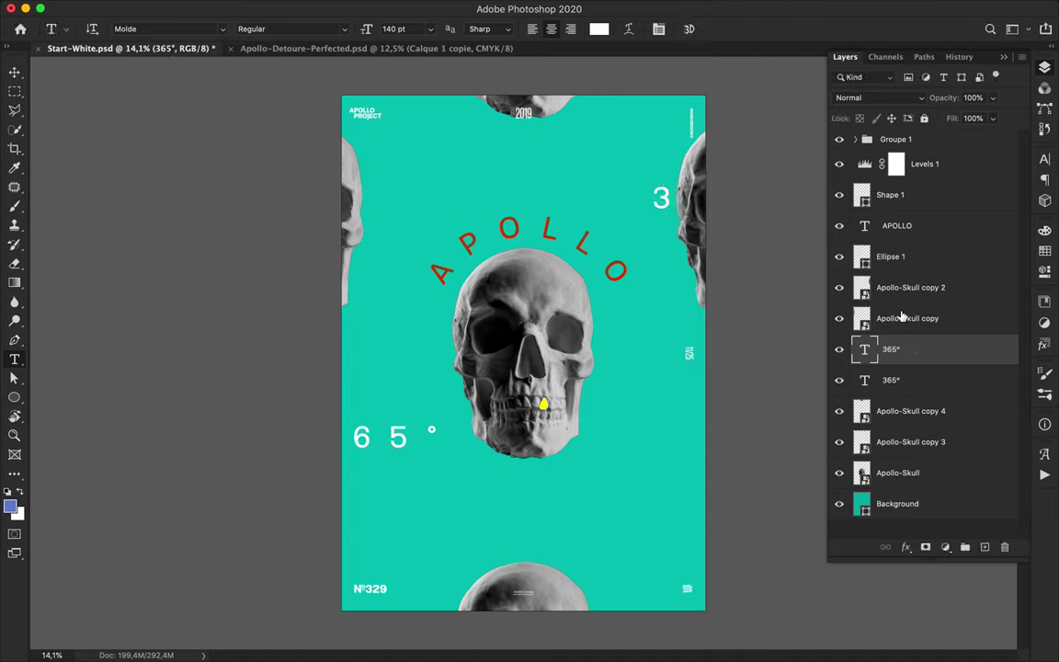
left_click(719, 9)
left_click(728, 43)
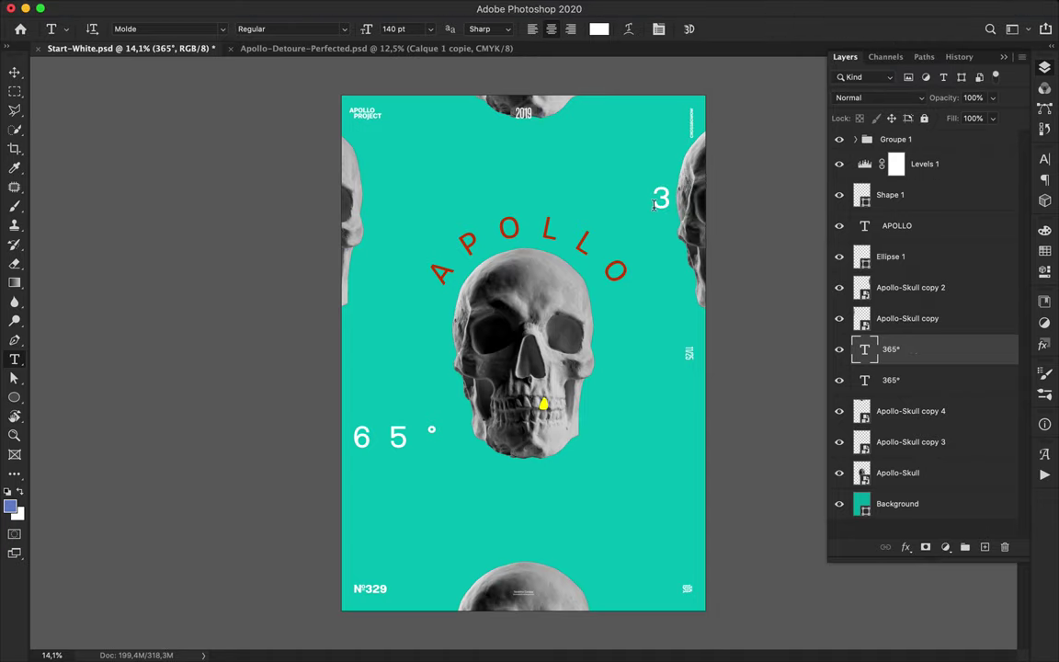
Set the size of both 365° texts to 90 pt and shift them slightly to the left
key("v")
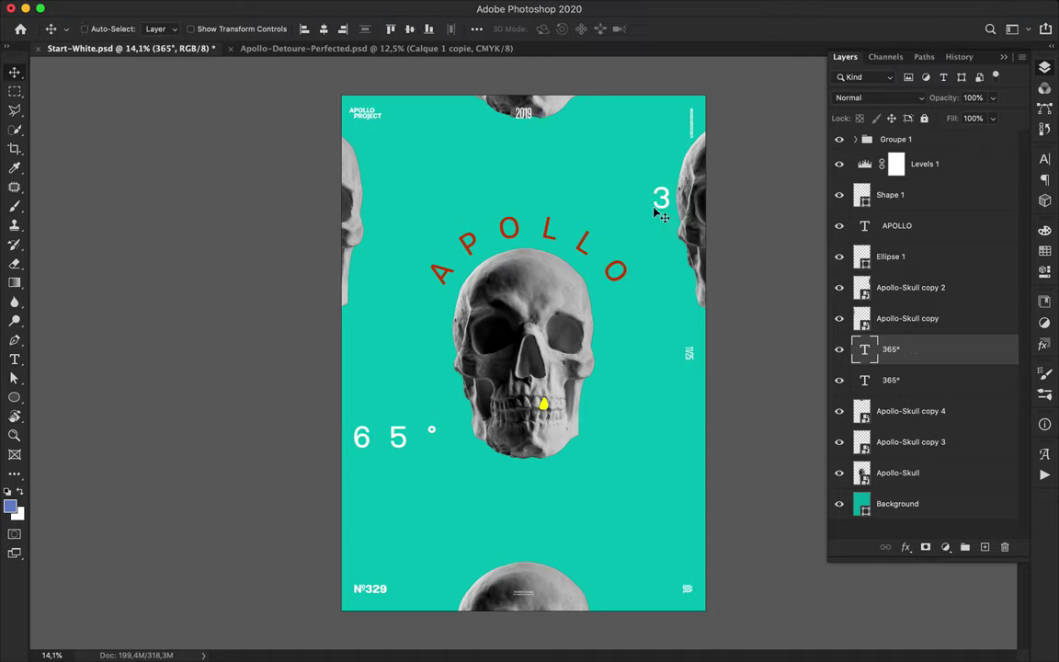
left_click(397, 437, "shift")
left_click(1044, 160)
left_click(922, 192)
key("shift+Down")
key("shift+Down")
key("shift+Down")
key("shift+Down")
key("shift+Down")
key("Return")
left_click_drag(687, 204, 669, 206)
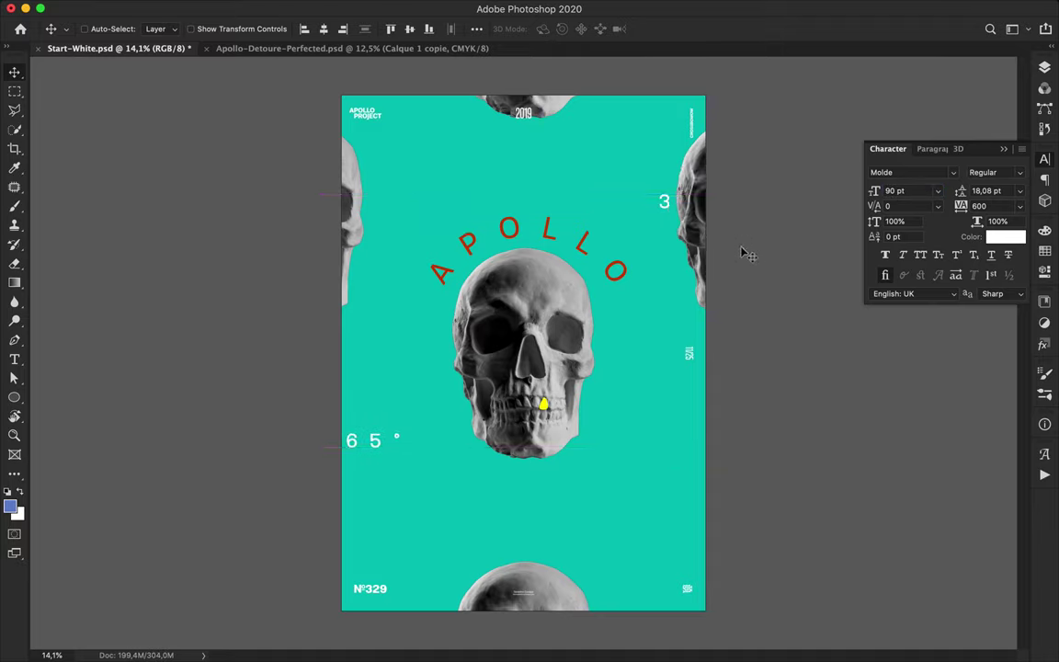
Add a new empty layer directly above the Background layer
key("super")
left_click(549, 116, "super")
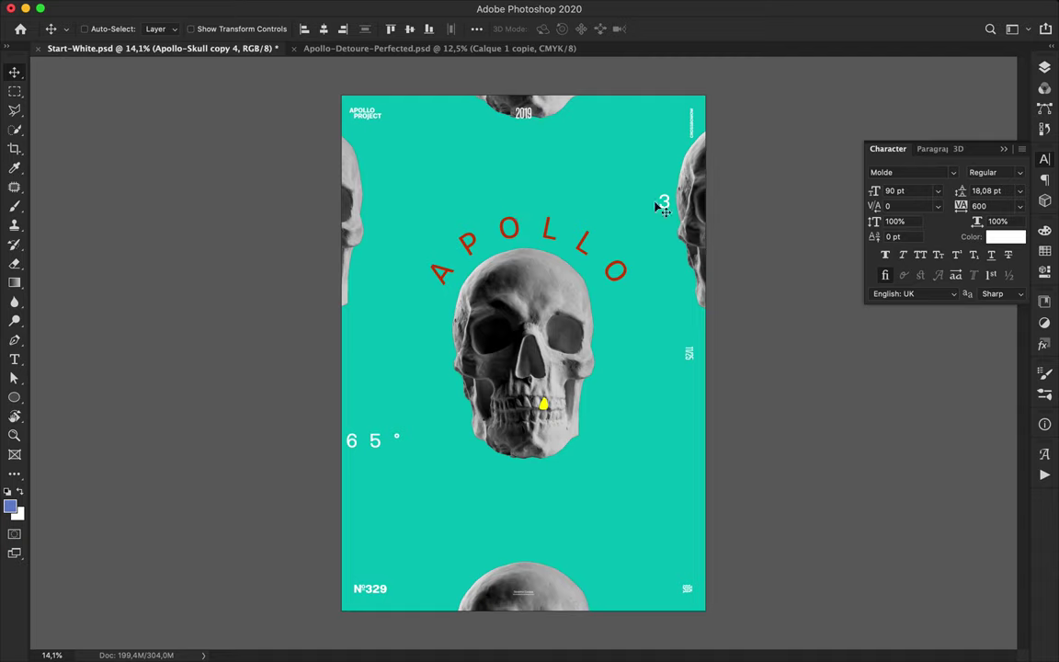
left_click(1044, 69)
left_click(920, 499)
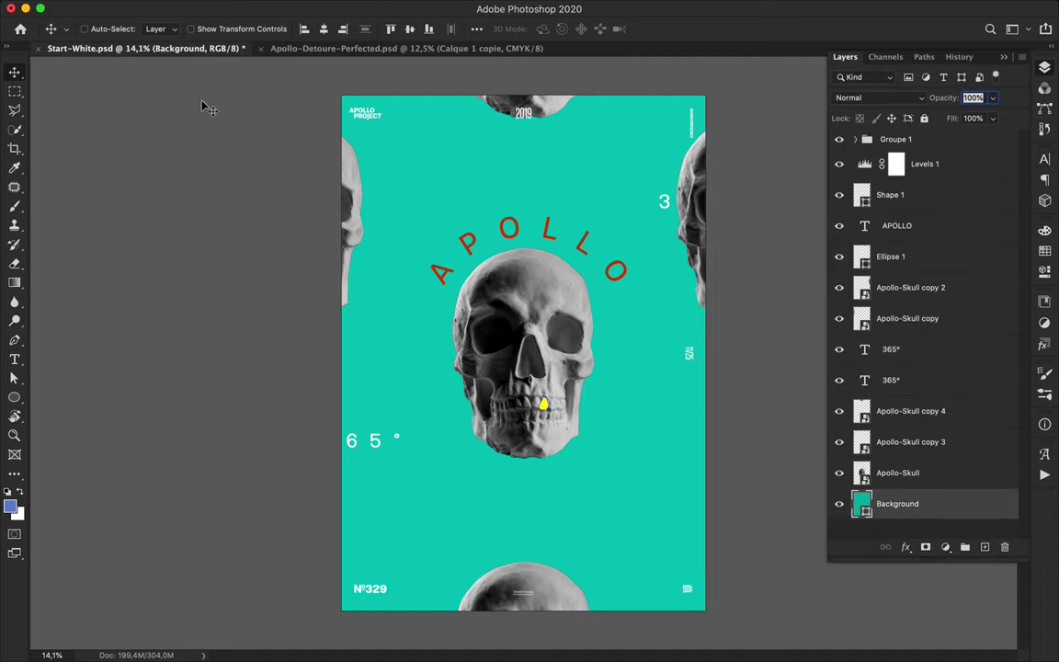
key("u")
left_click(163, 29)
left_click(162, 29)
left_click(984, 548)
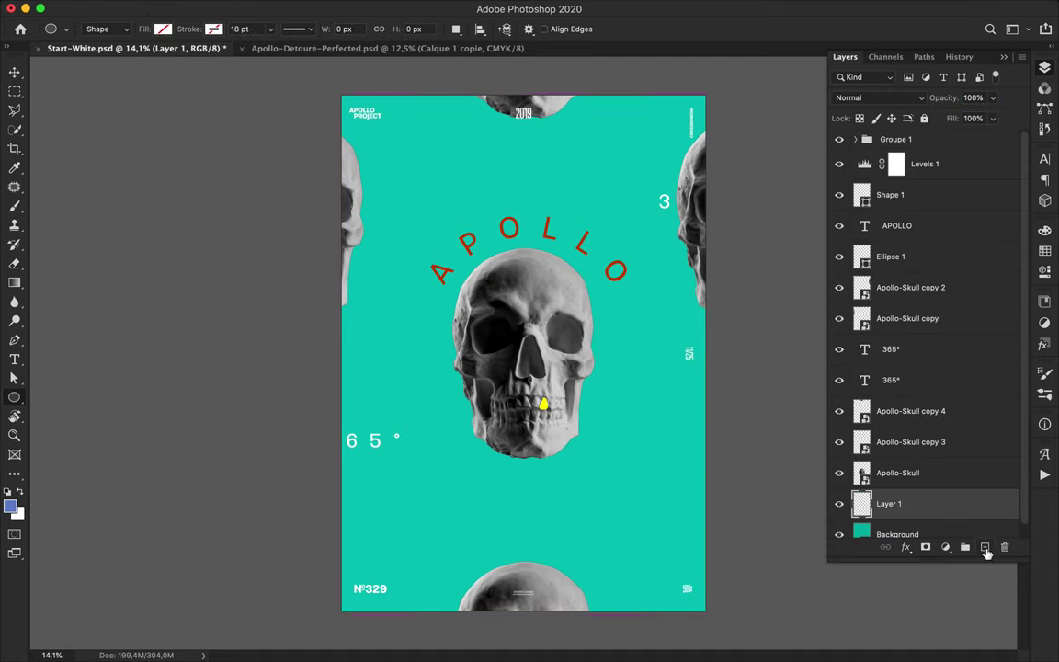
Choose a linear gradient as the shape fill and change its white end colour stop to black (000000)
left_click(161, 29)
left_click(123, 58)
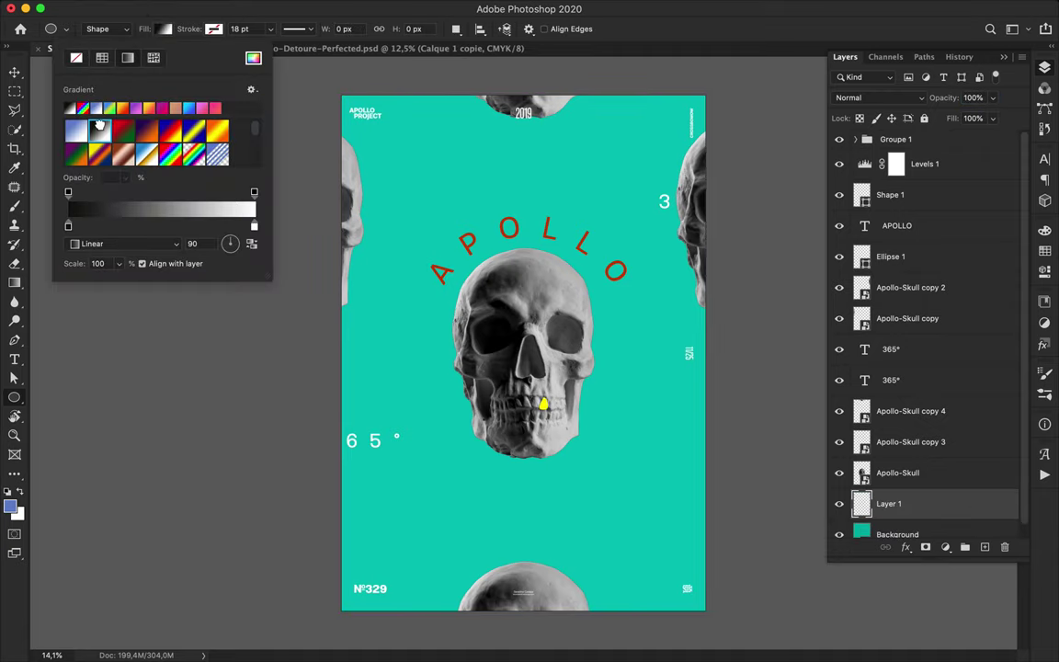
double_click(250, 227)
left_click(871, 338)
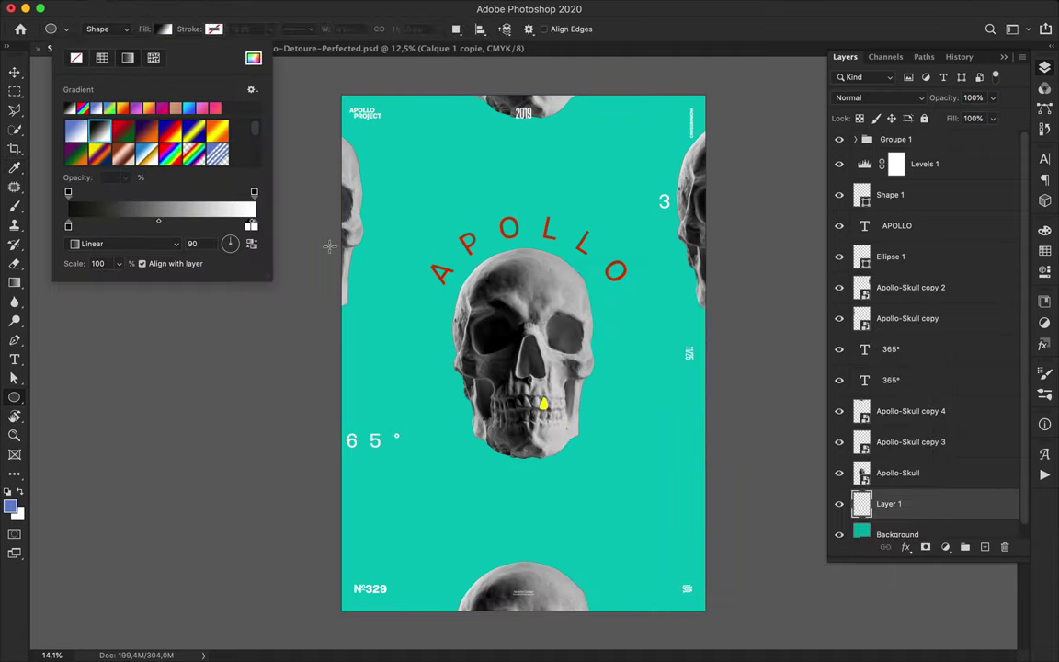
double_click(255, 227)
left_click_drag(586, 451, 529, 531)
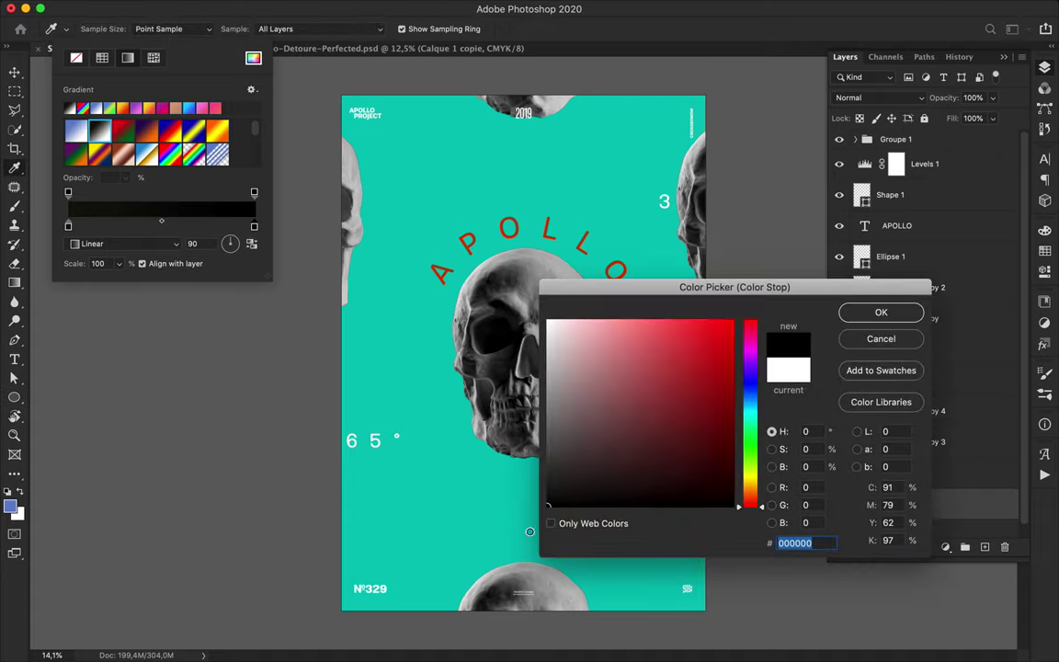
left_click(867, 315)
Set the gradient's scale to 1% and end opacity to 0%, and try drawing an ellipse from the poster's upper-left corner
left_click_drag(118, 263, 98, 285)
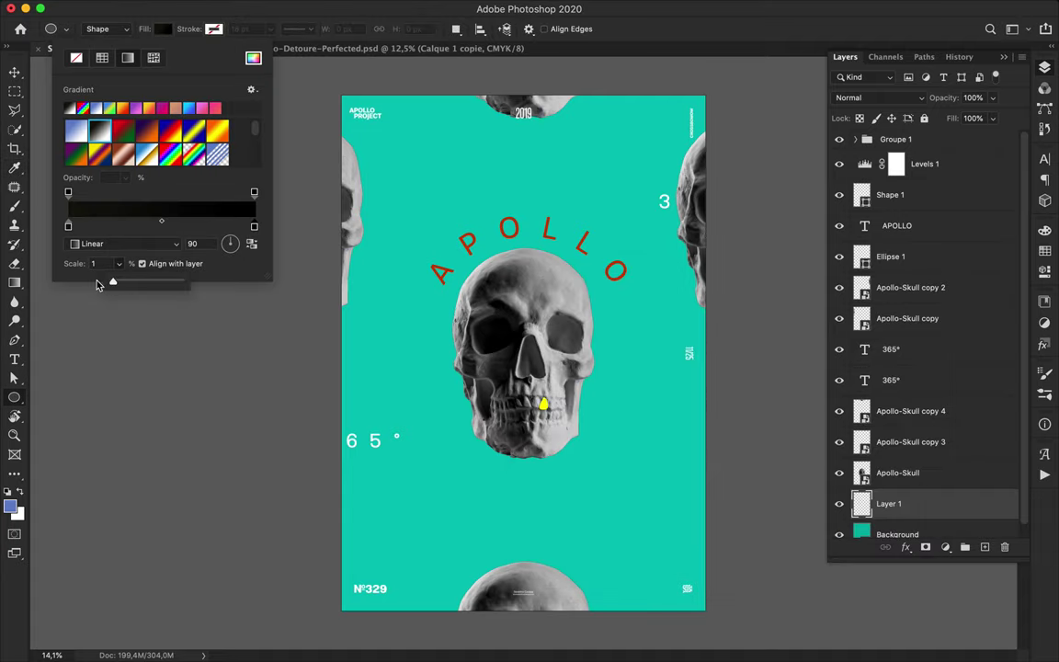
left_click(206, 237)
left_click(254, 193)
left_click_drag(125, 178, 63, 195)
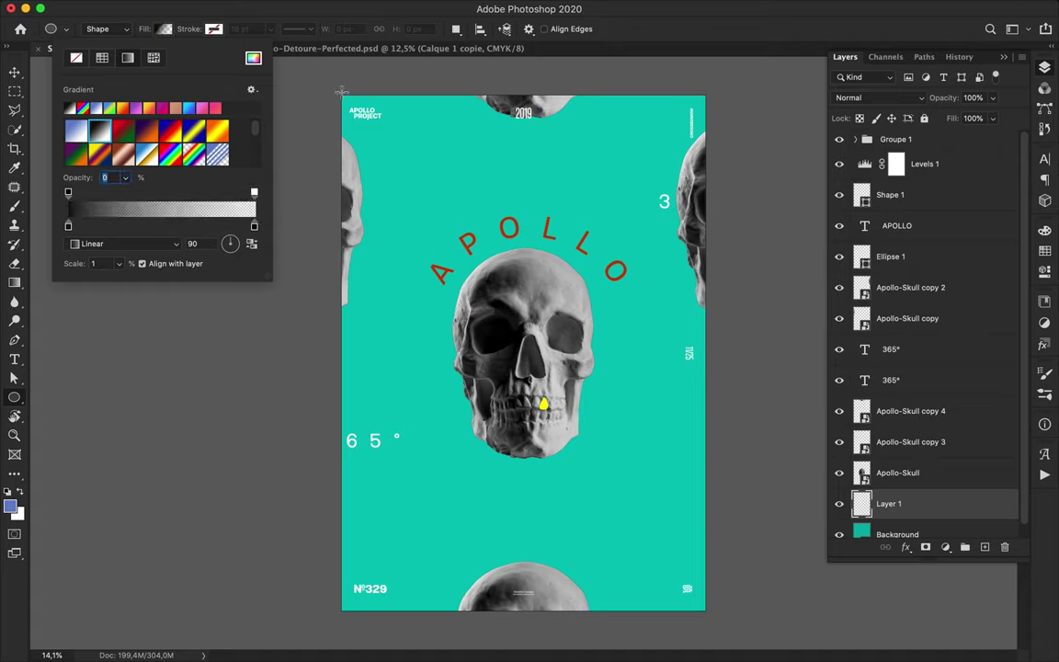
left_click_drag(340, 93, 451, 185)
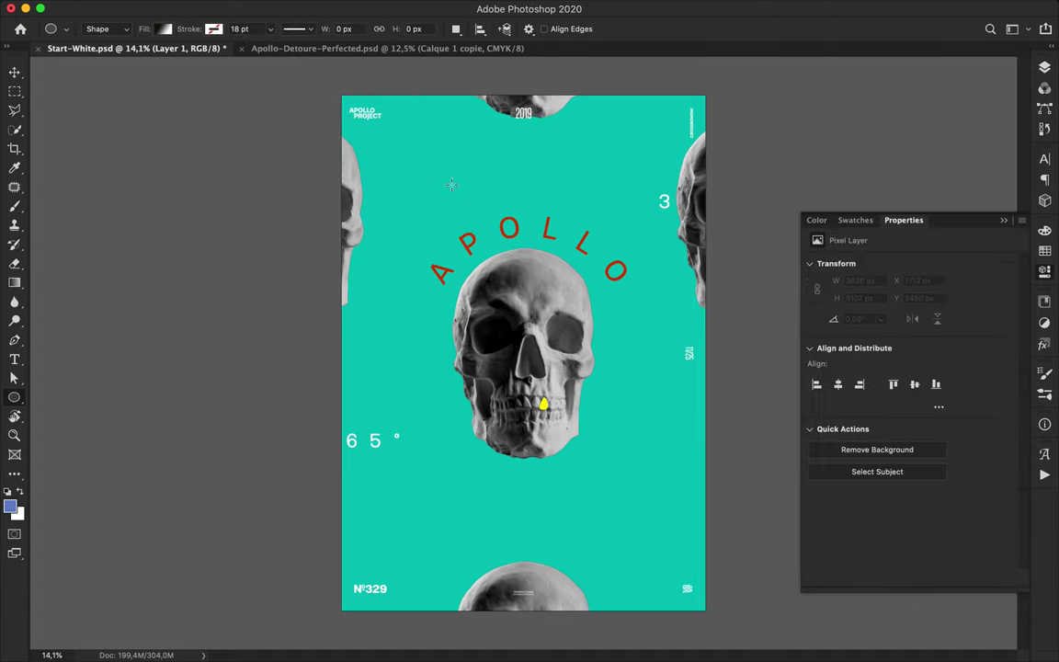
Draw a rectangle of about 7109 by 10026 px over the whole poster, filled with a black gradient fading to 0% opacity
left_click_drag(24, 401, 73, 356)
left_click(165, 30)
left_click(255, 194)
double_click(254, 226)
left_click_drag(588, 496, 535, 511)
left_click(878, 313)
left_click(255, 193)
left_click(125, 177)
left_click_drag(131, 196, 62, 197)
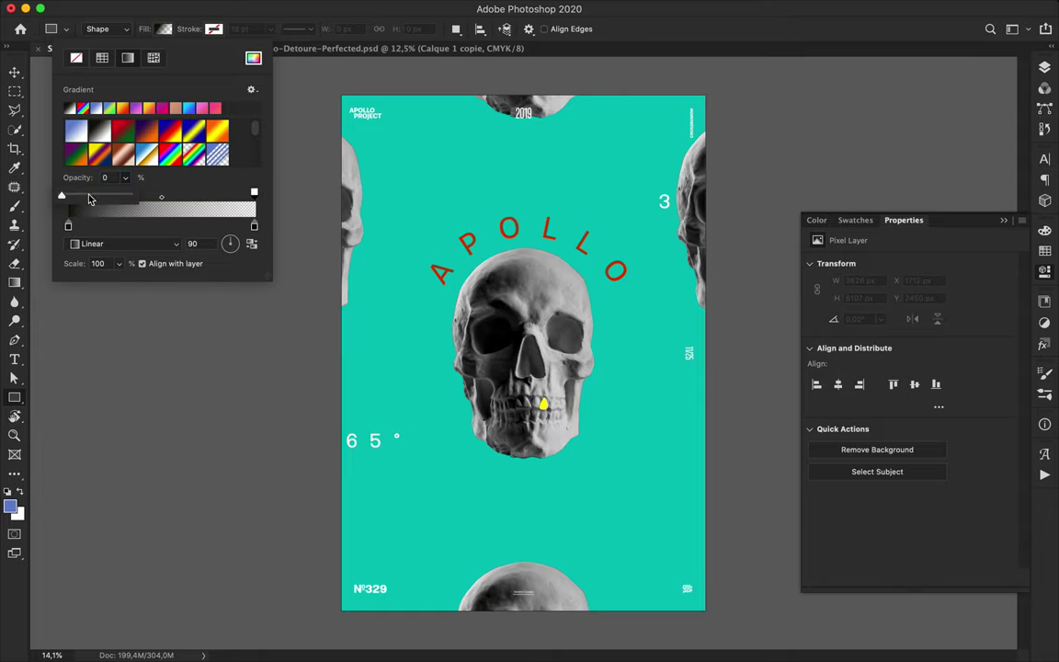
left_click_drag(338, 92, 707, 612)
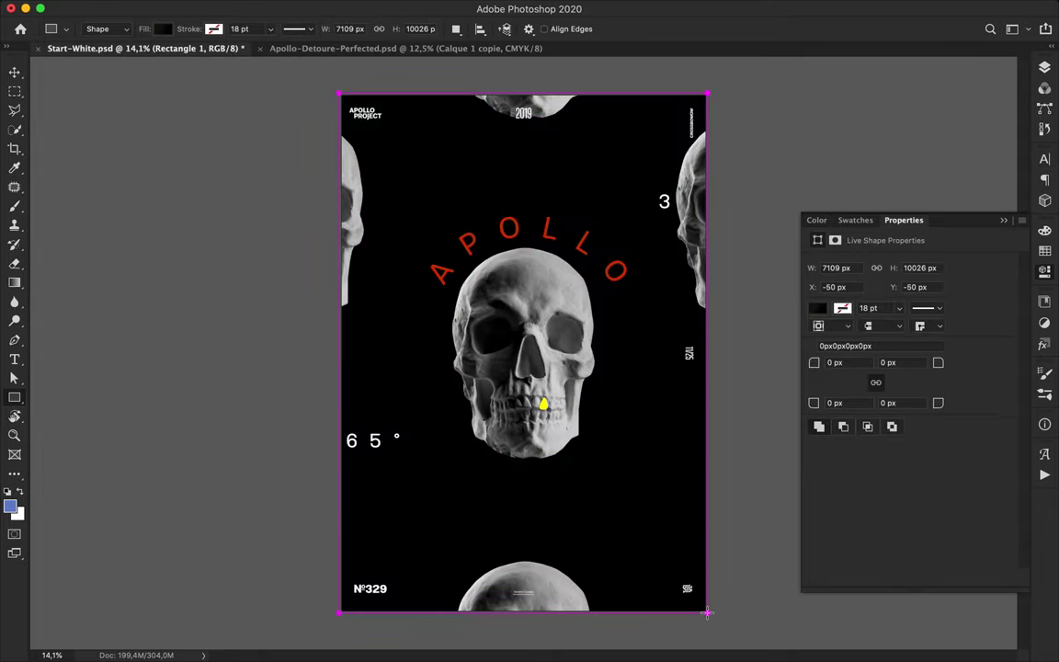
Stretch the rectangle's black gradient into a gradual bottom-to-top fade, and give its layer Hard Light blending with 26% fill
left_click(165, 29)
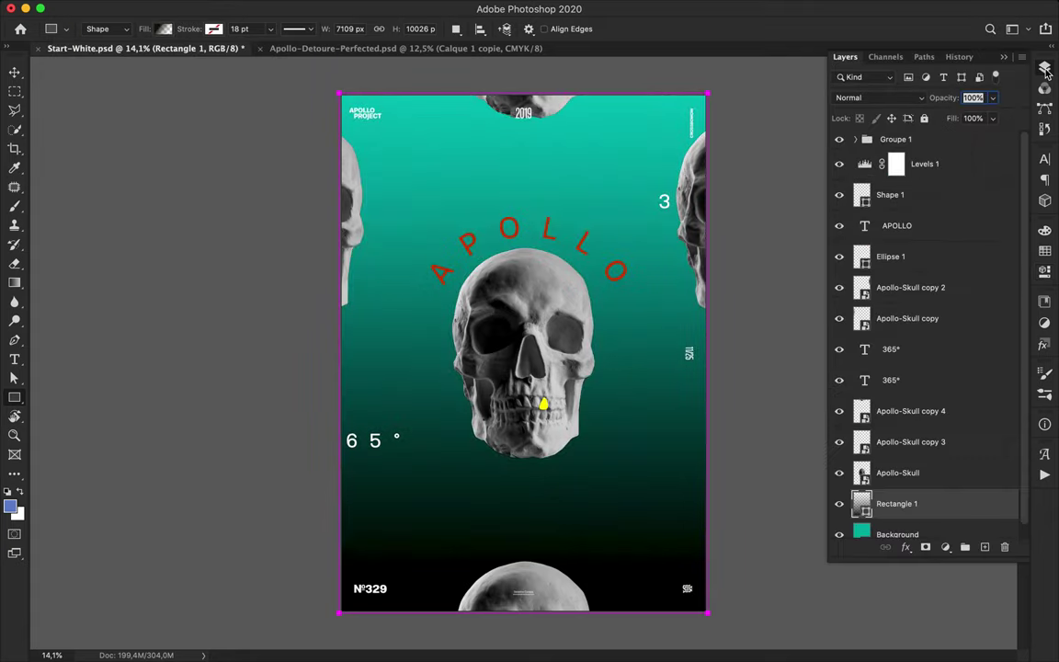
left_click(900, 96)
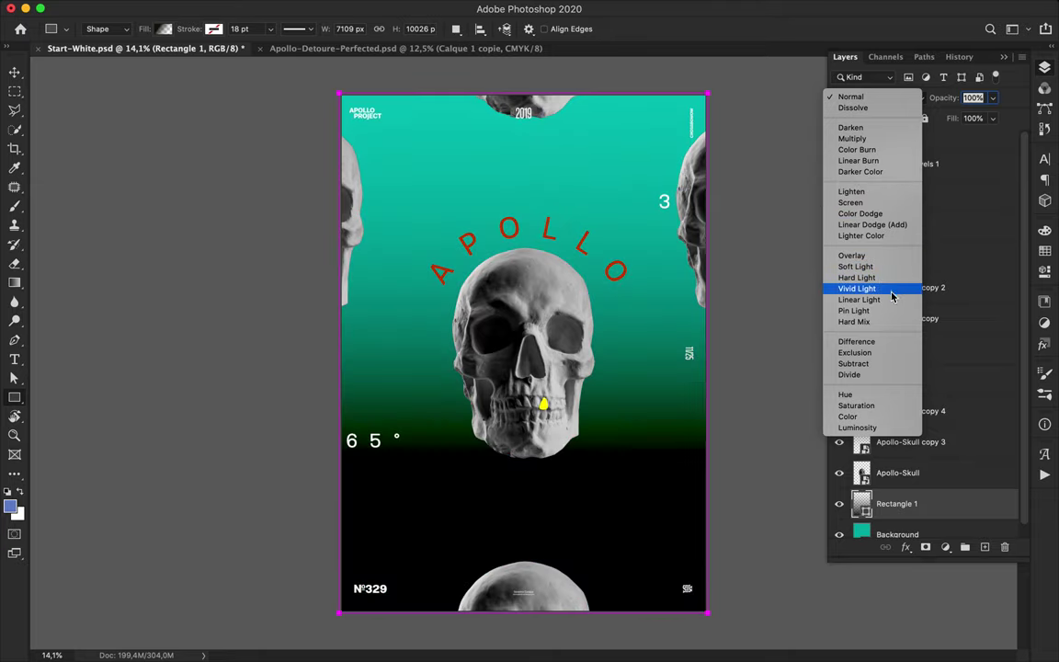
left_click(882, 277)
left_click_drag(992, 118, 949, 137)
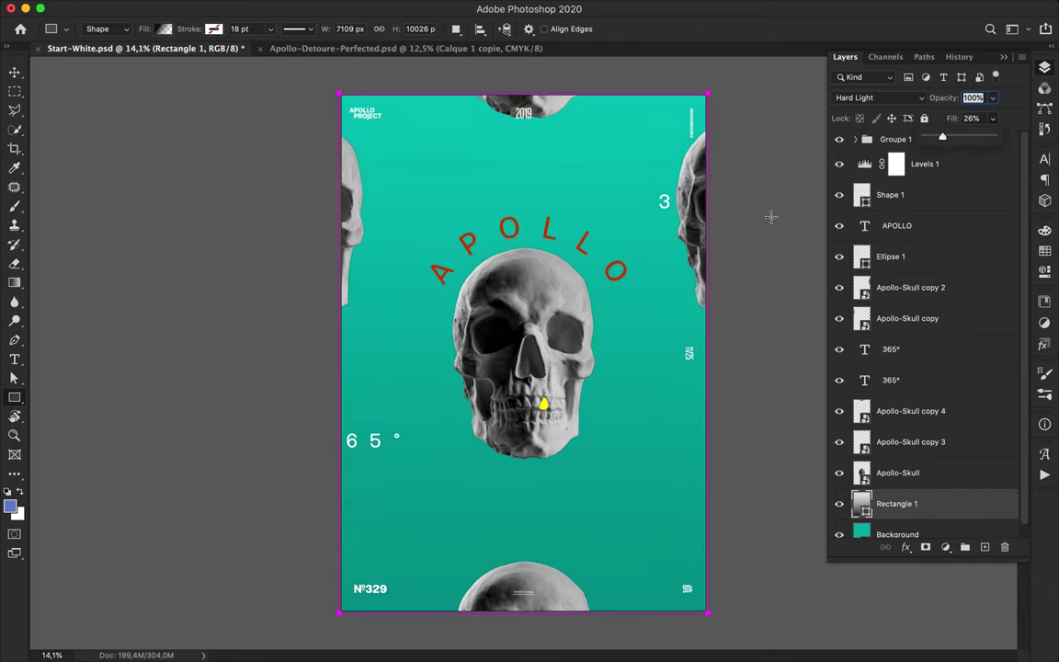
Select the Apollo-Skull layer and start a Pen tool outline in Path mode at the lower edge of the skull's left cheekbone
key("v")
left_click(528, 322, "super")
scroll(527, 322, "up", 5)
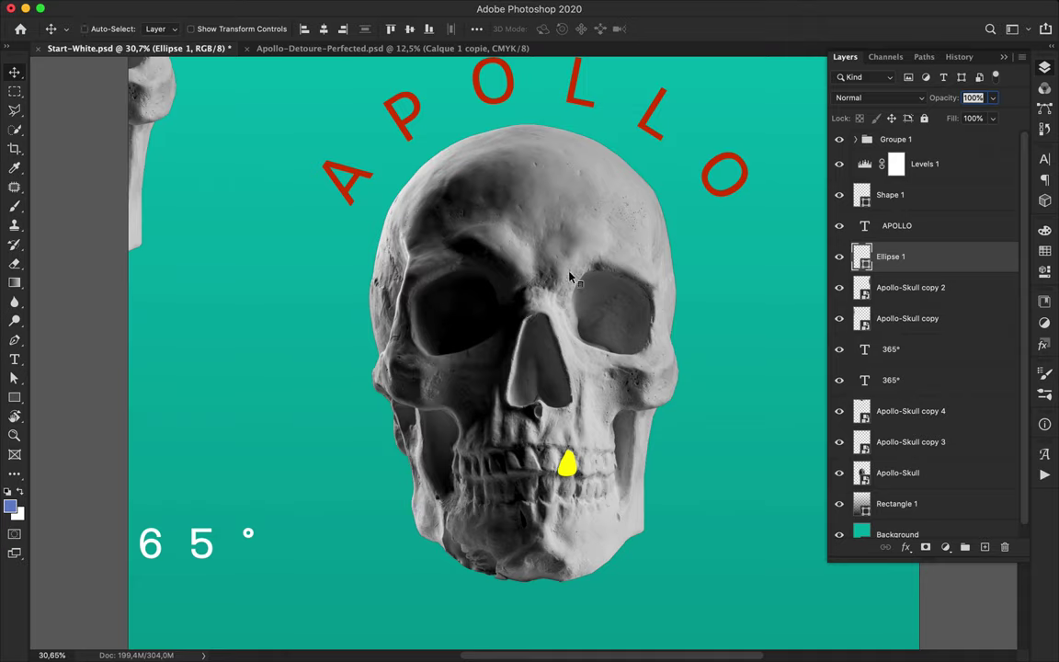
left_click(596, 464)
key("p")
left_click(97, 29)
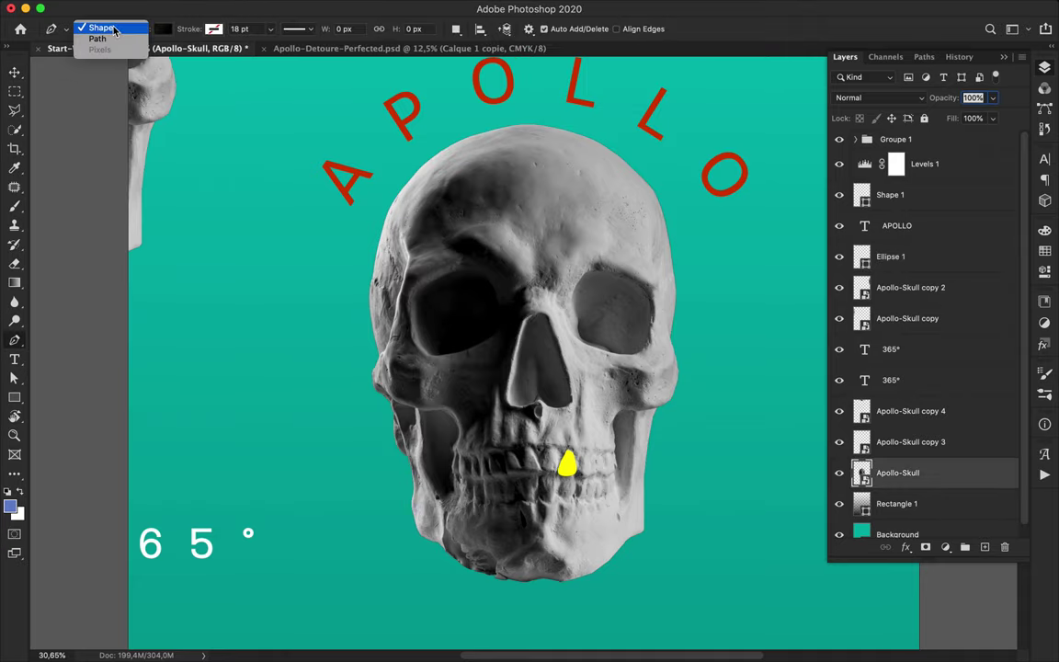
left_click(98, 39)
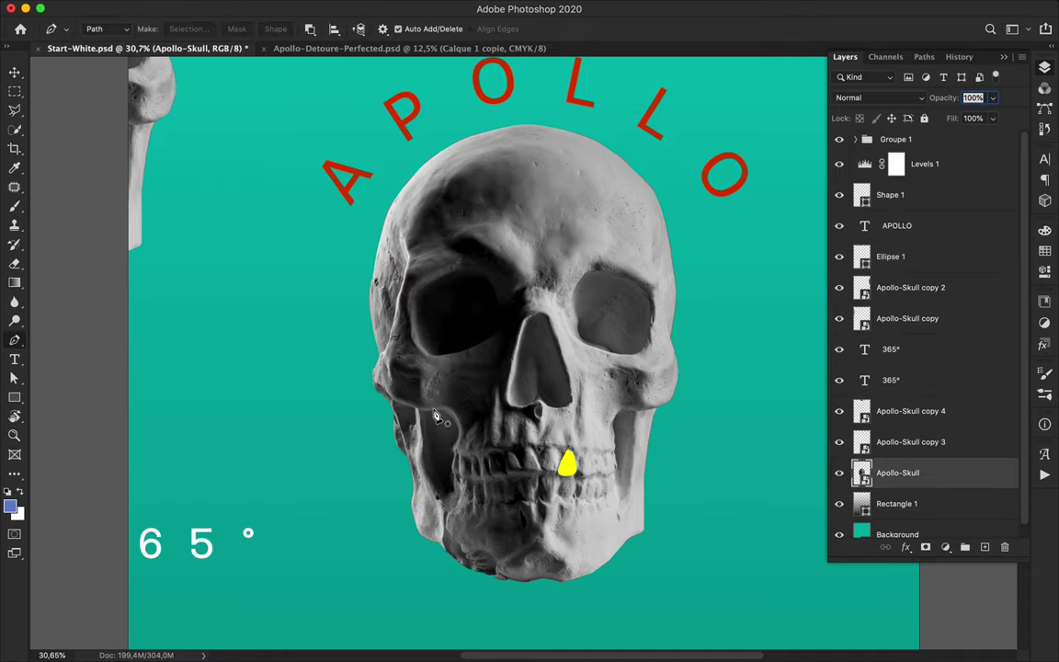
scroll(448, 418, "up", 10)
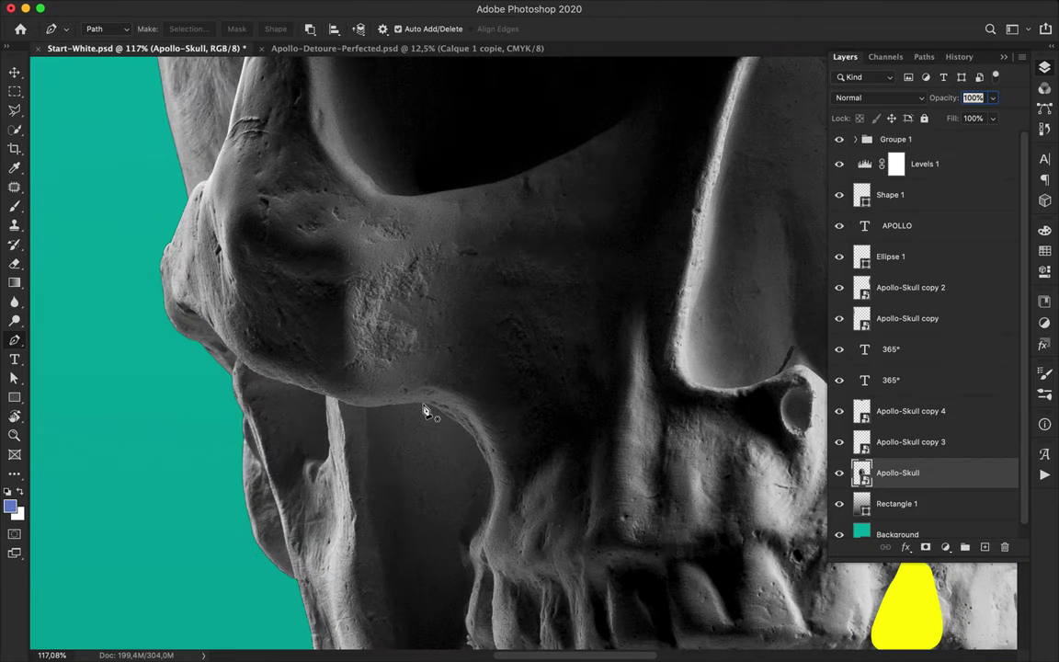
left_click_drag(423, 404, 391, 406)
left_click_drag(287, 383, 278, 384)
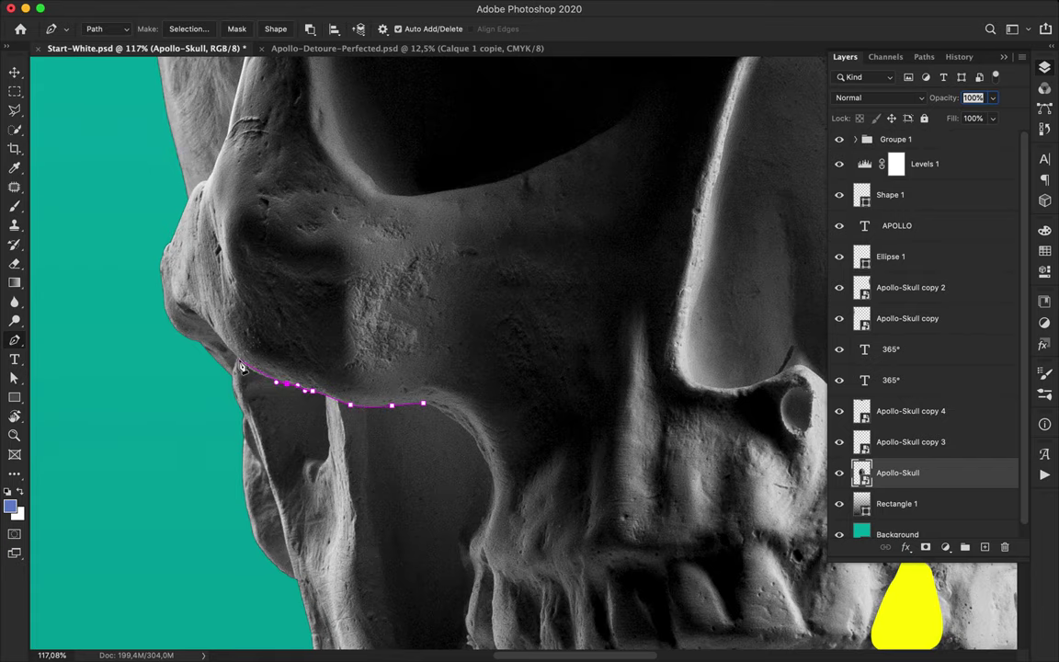
scroll(232, 352, "up", 10)
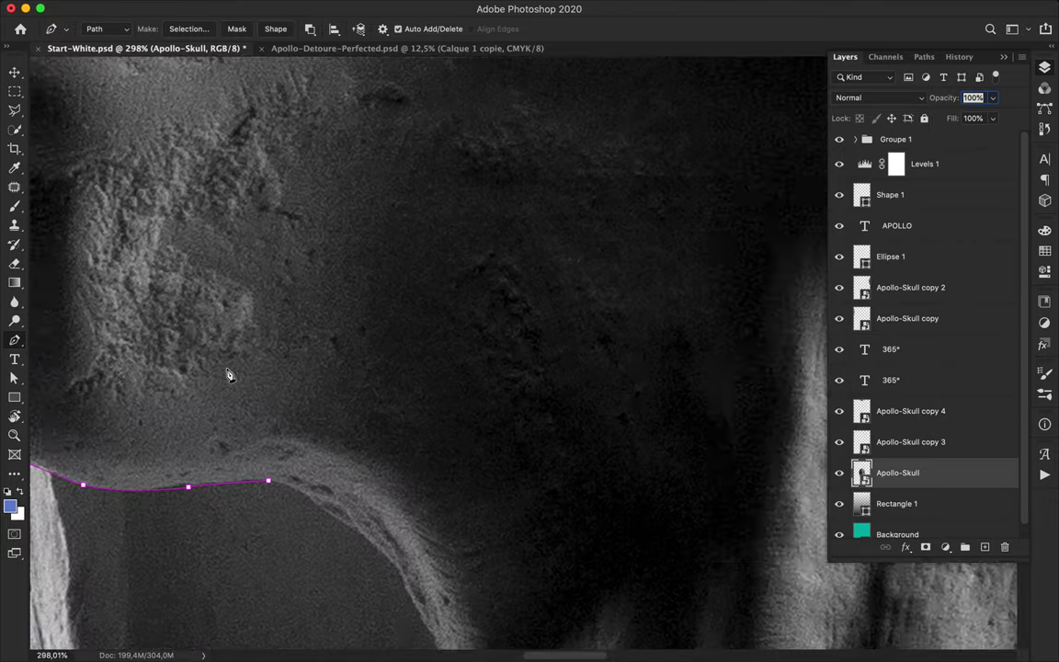
scroll(235, 372, "left", 5)
key("super+z")
key("super+z")
key("super+z")
key("super+z")
key("super+z")
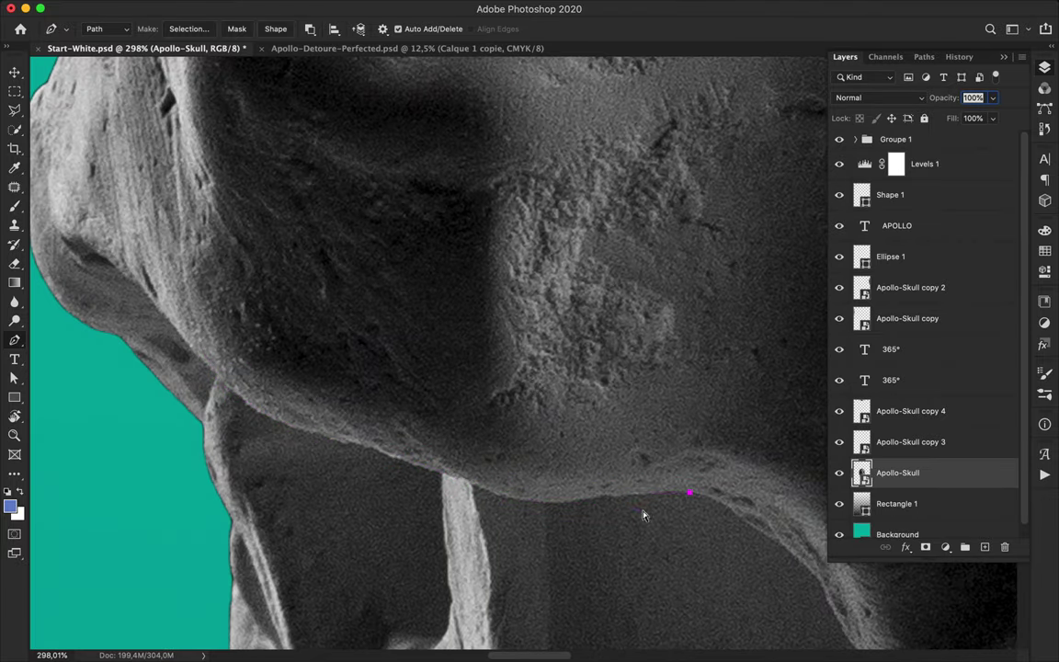
Trace the underside of the left cheekbone with the Pen tool and lead the path around its outer side through the background
left_click_drag(623, 496, 612, 502)
left_click_drag(536, 502, 515, 499)
left_click_drag(428, 470, 337, 442)
left_click(218, 378)
left_click_drag(203, 425, 206, 441)
left_click(141, 410)
scroll(144, 416, "left", 5)
left_click(178, 307)
scroll(100, 438, "down", 5)
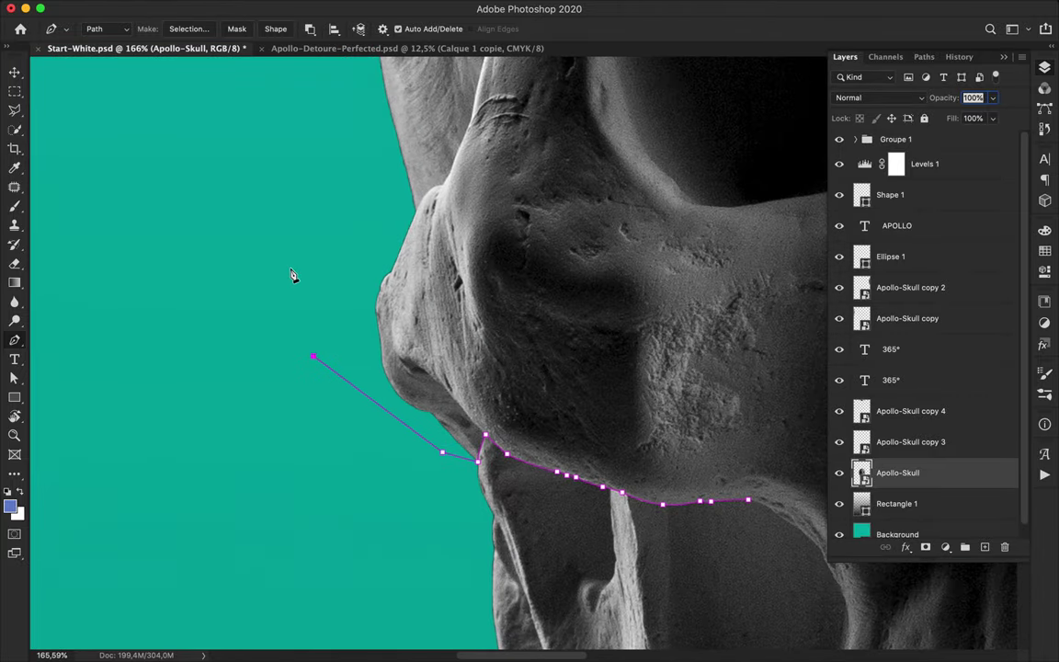
left_click(410, 218)
Continue the path from the cheekbone's outer notch up along the bright ridge beside the temple
scroll(410, 222, "up", 5)
scroll(411, 222, "up", 5)
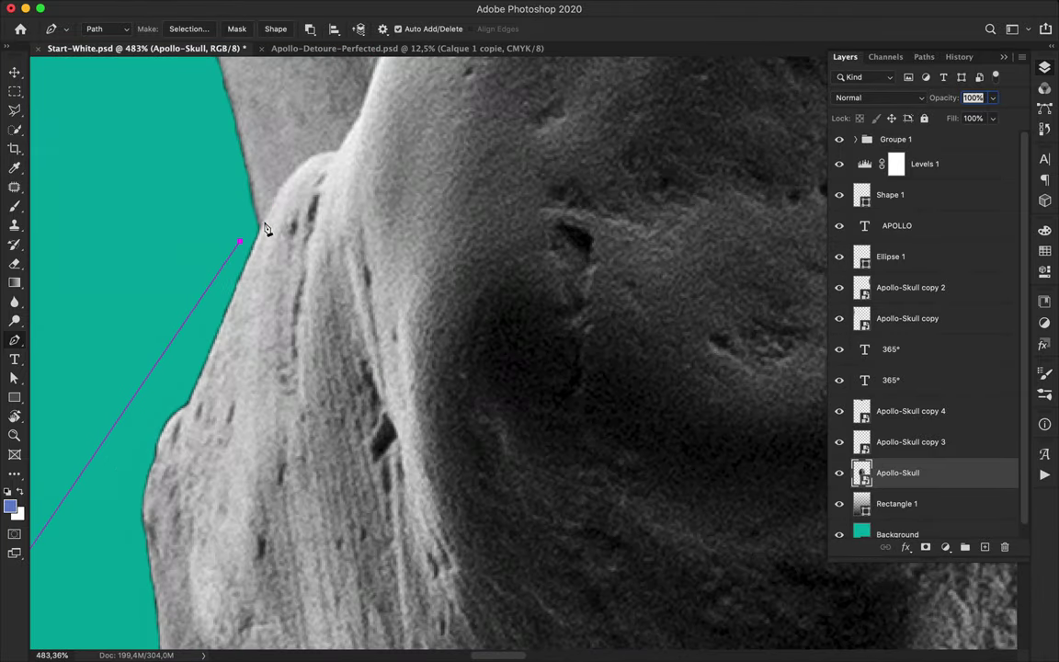
left_click_drag(261, 226, 323, 148)
left_click(359, 117)
scroll(363, 124, "up", 10)
scroll(363, 124, "right", 4)
left_click_drag(277, 285, 290, 262)
left_click_drag(312, 173, 317, 135)
scroll(317, 136, "up", 15)
scroll(317, 136, "right", 5)
scroll(286, 191, "down", 4)
scroll(286, 192, "down", 10)
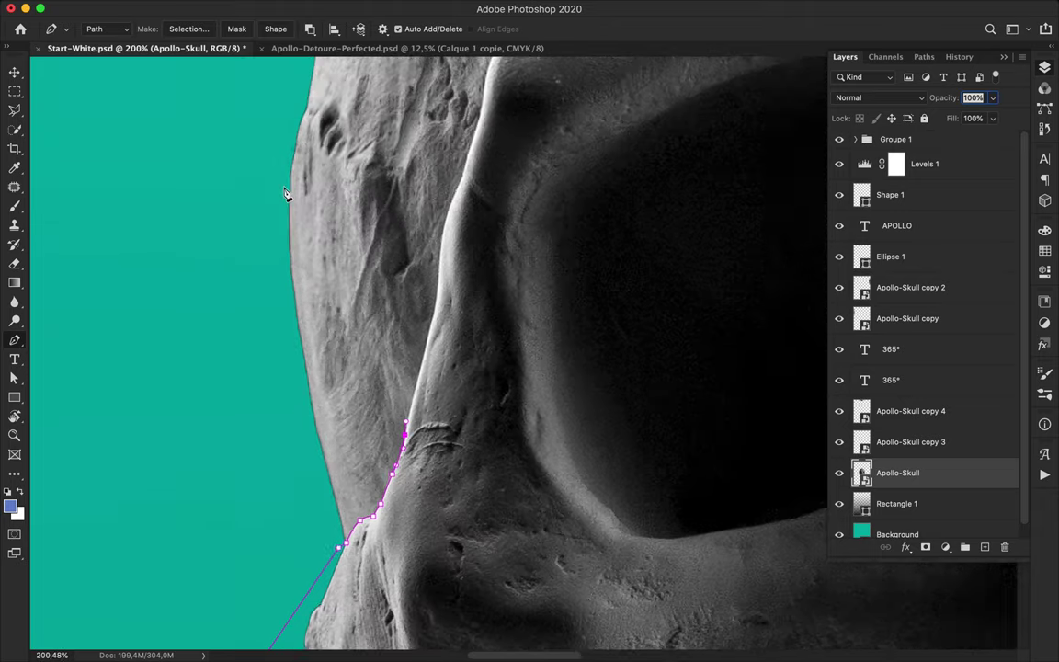
scroll(502, 292, "down", 8)
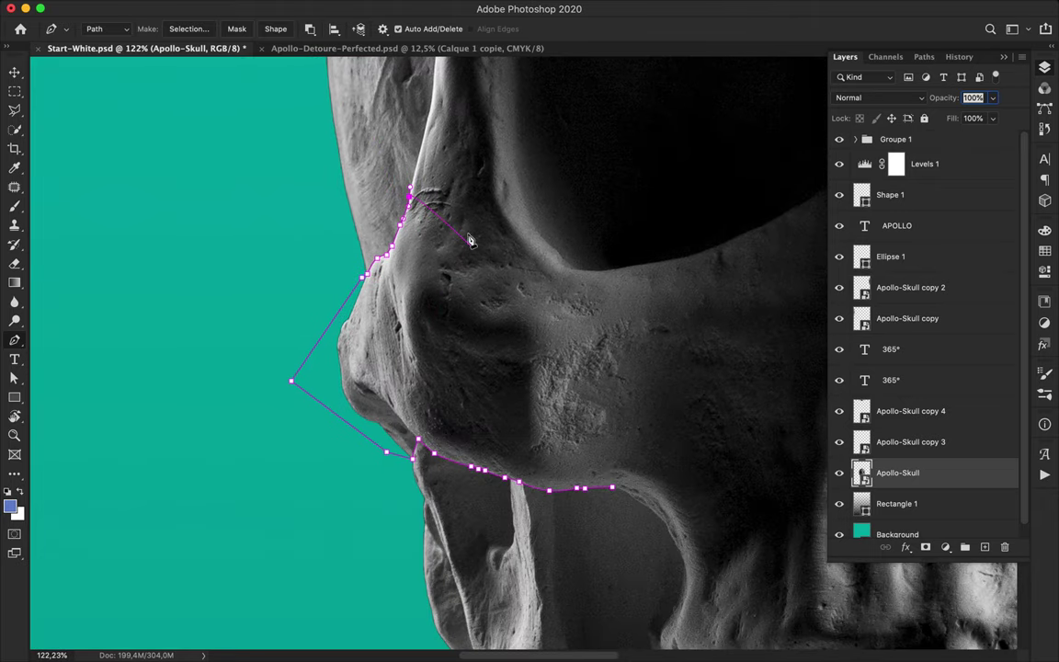
Curve the path below the eye socket and down the cheek, close it at its start, and convert it to a selection
left_click_drag(458, 149, 495, 199)
left_click_drag(532, 251, 631, 276)
left_click_drag(656, 349, 629, 484)
key("super+z")
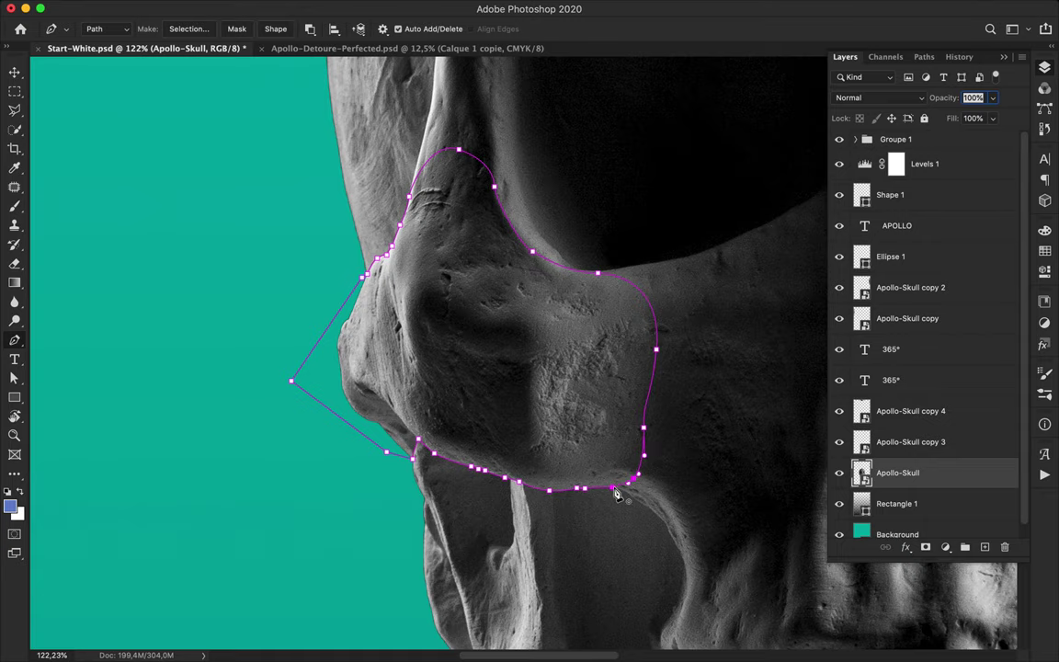
left_click(616, 491)
left_click(188, 29)
key("Return")
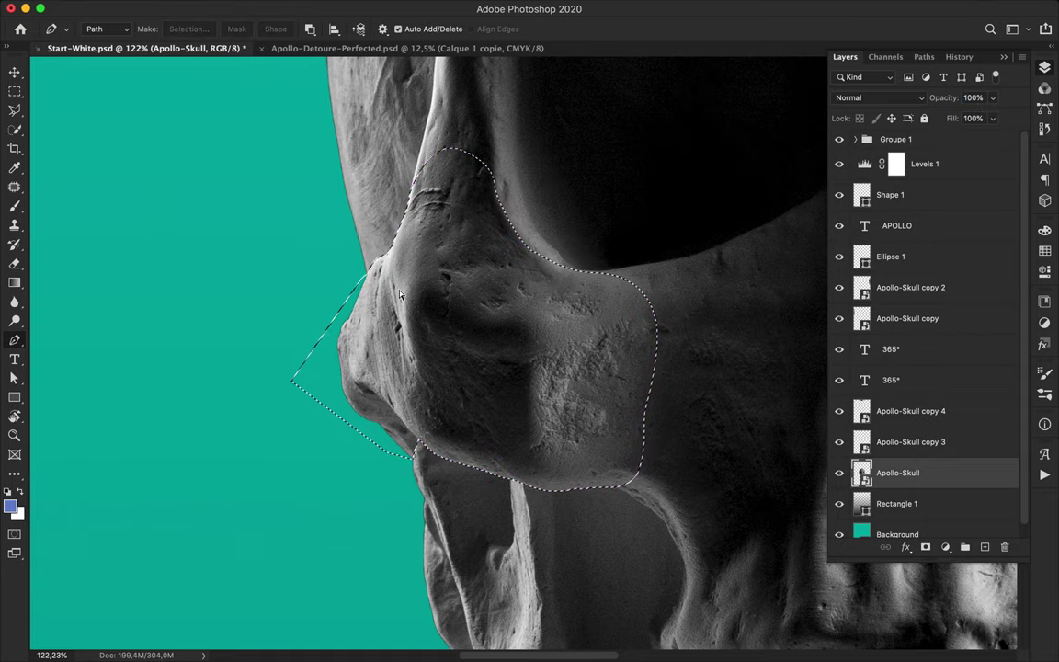
Copy the selected cheekbone onto its own layer and shift the piece outward to the left of the skull
key("ctrl+minus")
key("super+j")
key("v")
left_click_drag(519, 336, 482, 337)
scroll(481, 339, "down", 1)
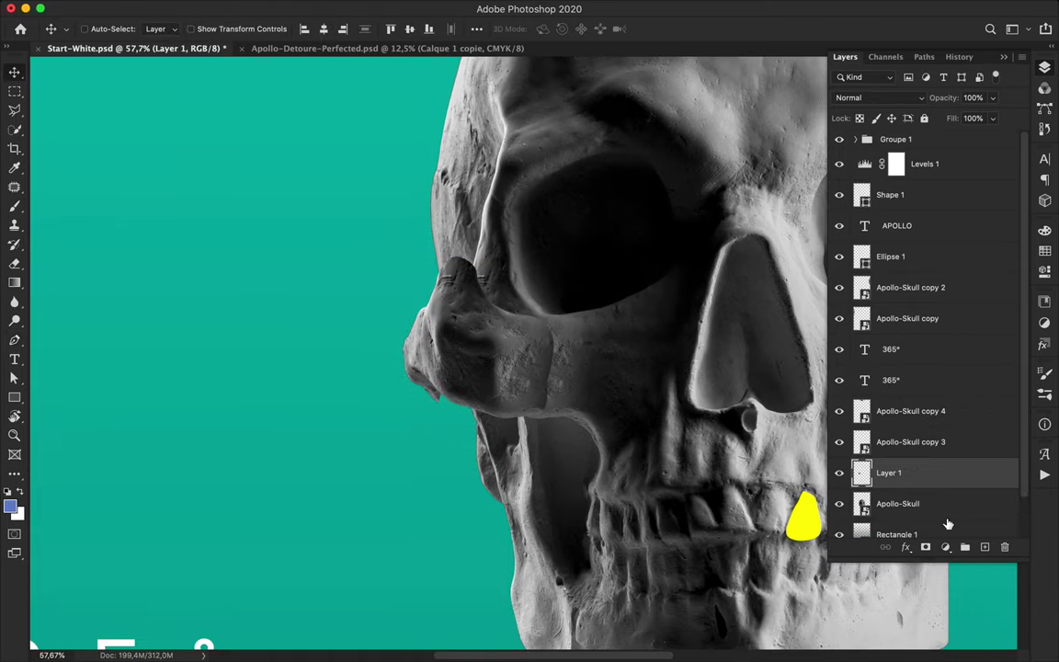
Paint the shifted cheekbone's silhouette solid black on a new layer and place that layer beneath the cheekbone piece
key("ctrl+alt+shift+n")
left_click(861, 504, "ctrl")
key("b")
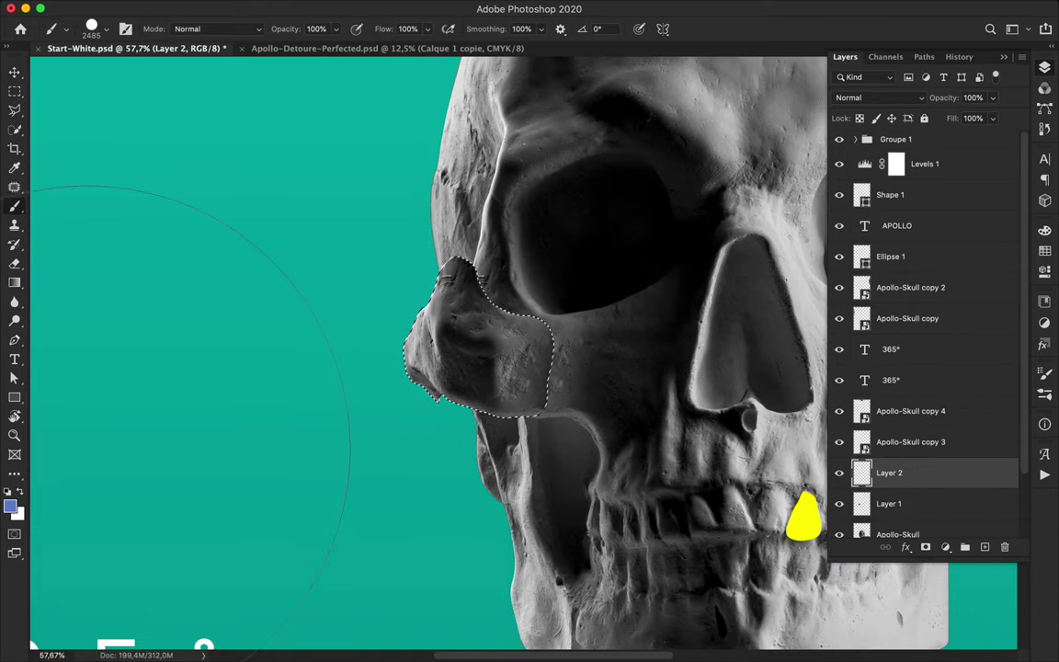
key("d")
left_click(402, 336)
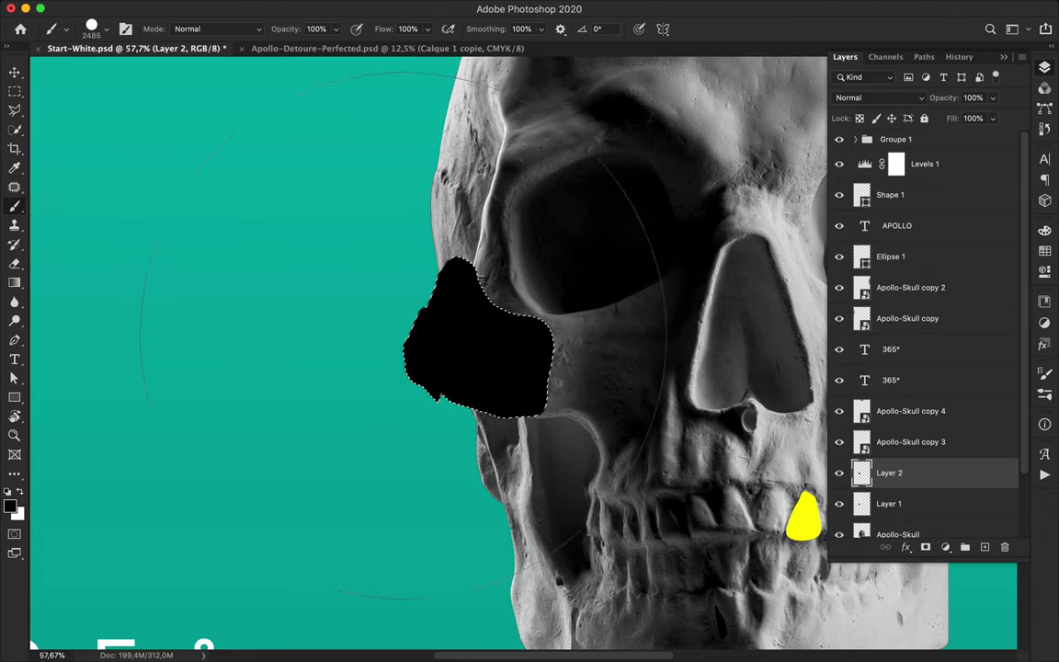
key("m")
key("super+d")
scroll(917, 440, "down", 3)
left_click_drag(895, 403, 894, 442)
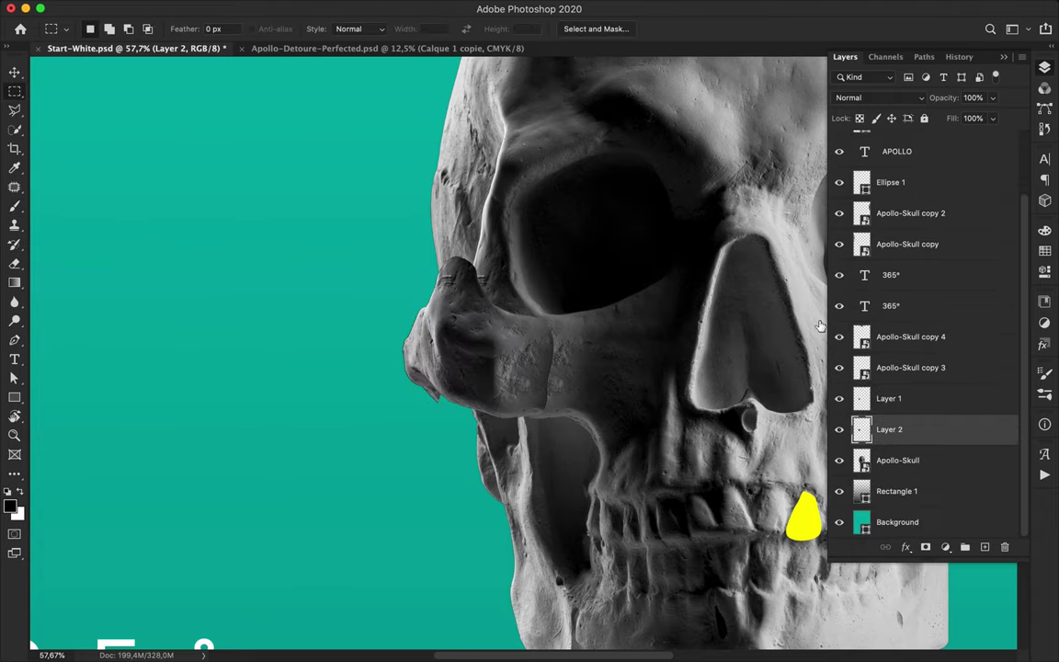
Apply a Gaussian Blur with a 185.4 pixel radius to the black cheekbone silhouette
left_click(344, 7)
mouse_move(371, 185)
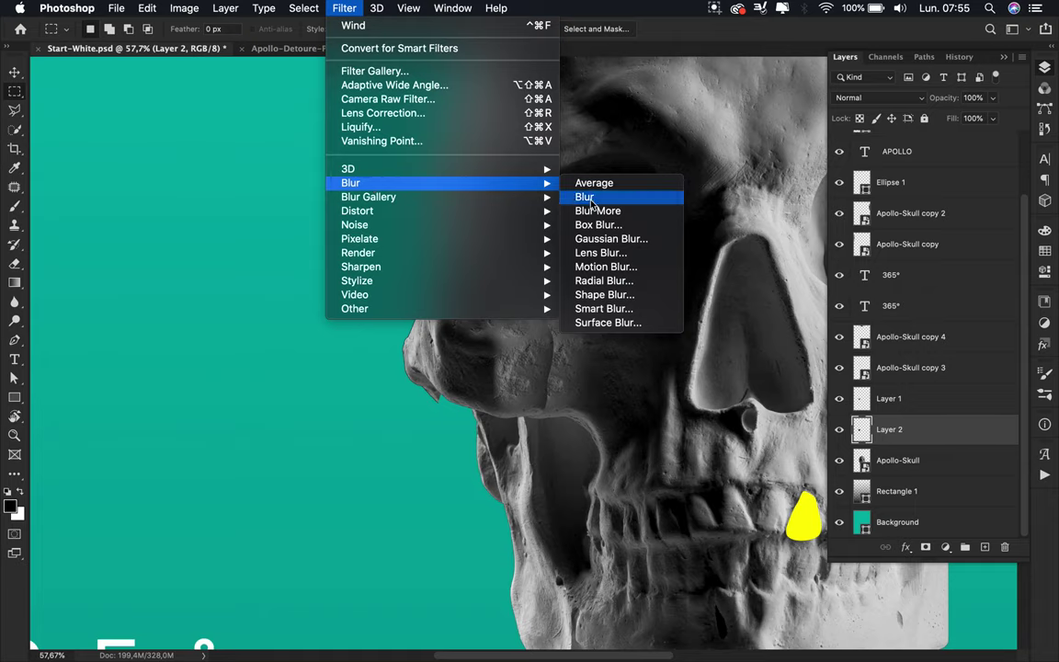
left_click(612, 239)
left_click_drag(755, 348, 768, 348)
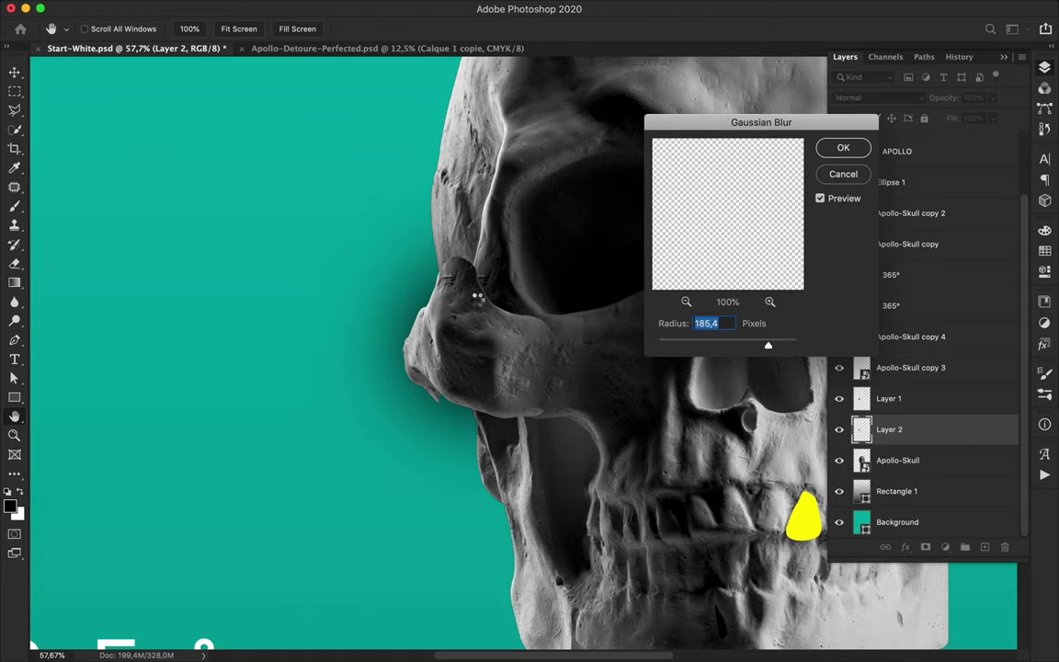
Nudge the blurred shadow slightly up and right, and clip its layer to the Apollo-Skull layer
key("v")
mouse_move(423, 302)
left_mouse_down()
mouse_move(421, 385)
mouse_move(420, 318)
mouse_move(432, 292)
left_mouse_up()
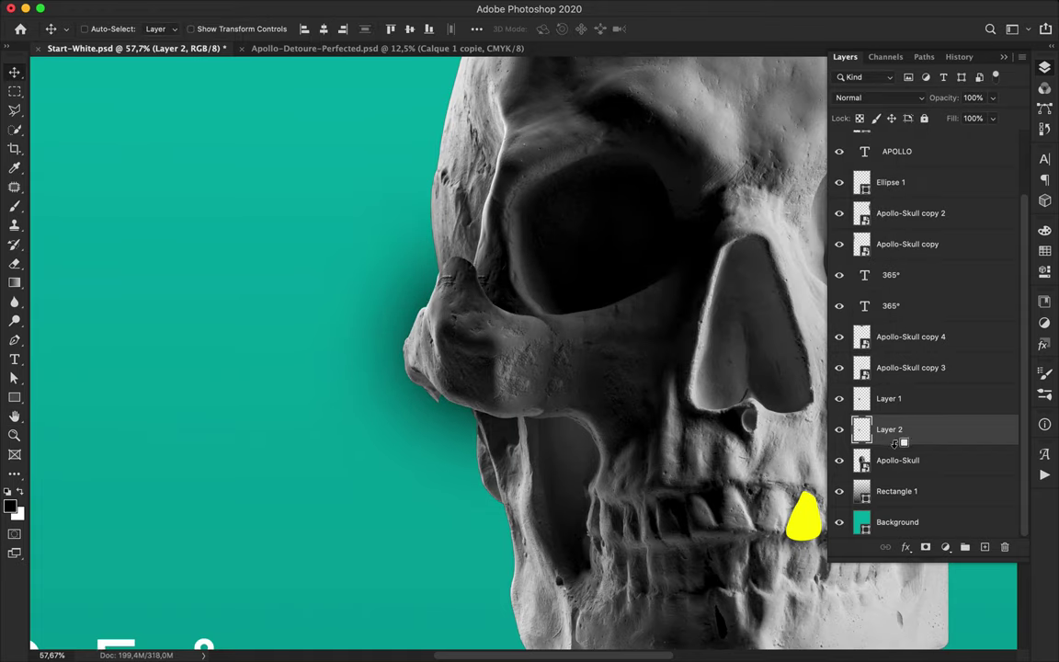
left_click(904, 442, "alt")
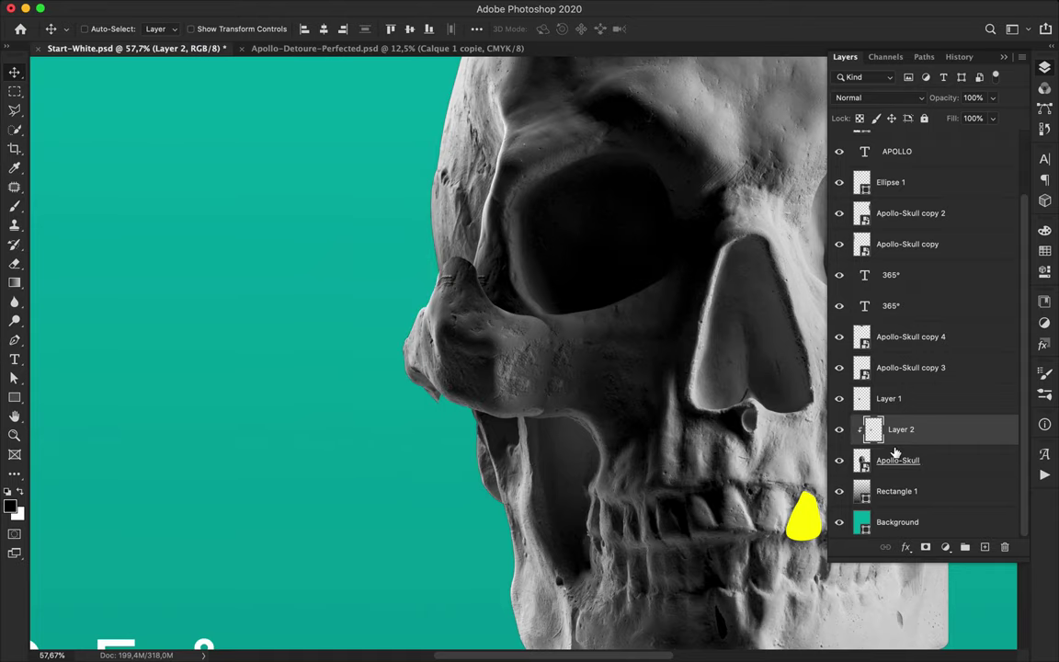
key("ctrl+j")
left_click(939, 441, "alt")
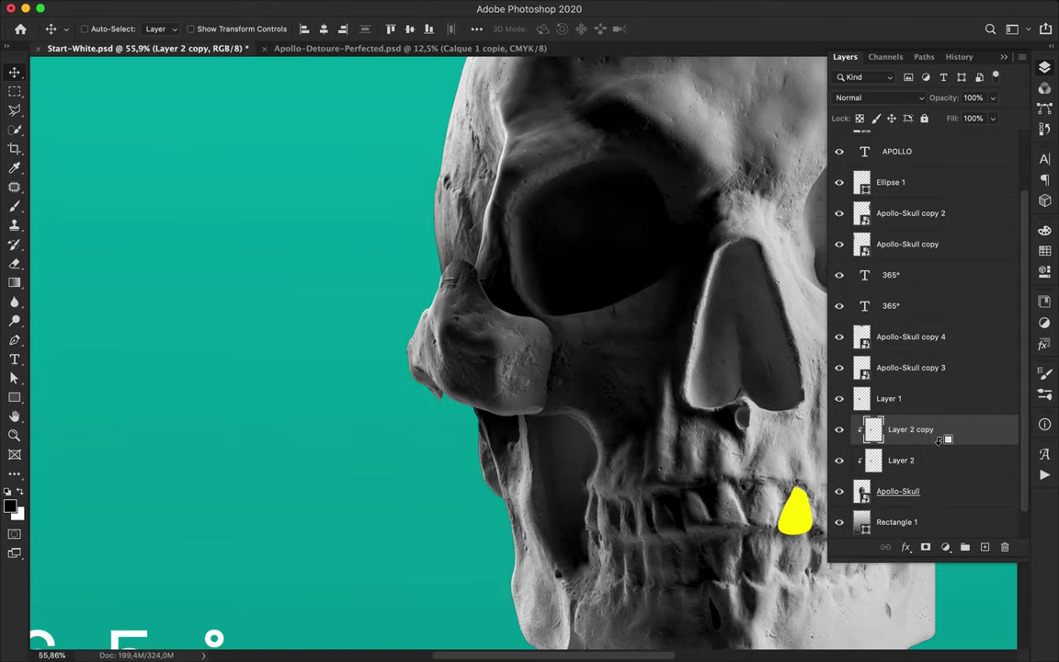
key("Delete")
Reposition the clipped shadow so it falls on the skull around the shifted cheekbone piece
mouse_move(514, 310)
left_mouse_down()
mouse_move(527, 313)
mouse_move(521, 304)
left_mouse_up()
scroll(524, 311, "down", 5)
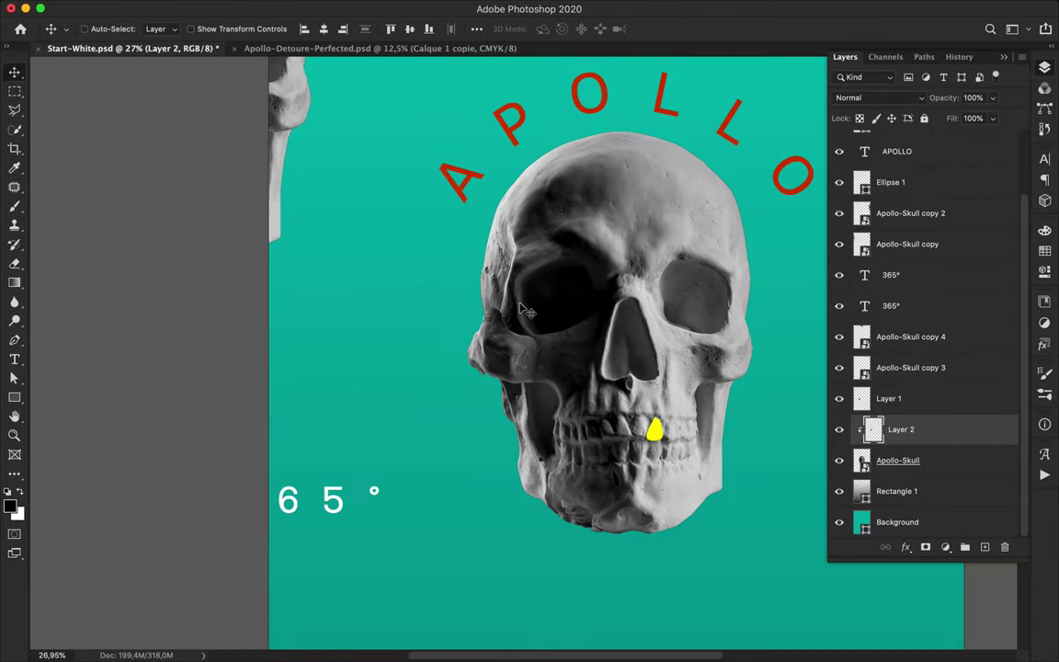
scroll(520, 353, "up", 3)
left_click_drag(466, 337, 515, 372)
right_click(923, 436)
left_click(924, 436)
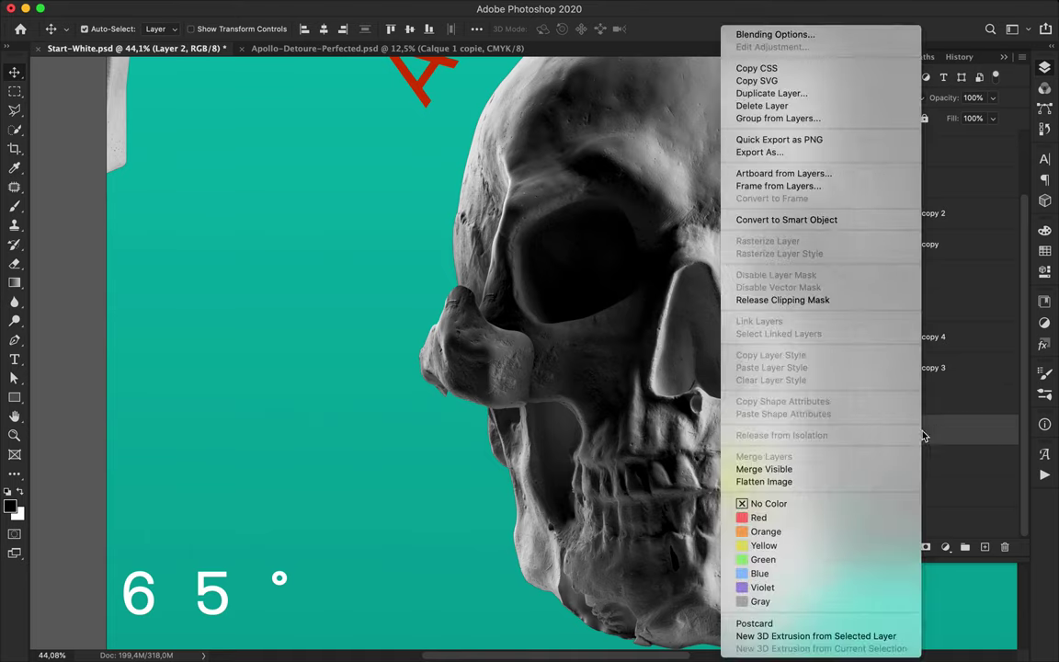
left_click_drag(565, 362, 561, 390)
scroll(562, 391, "right", 5)
scroll(594, 408, "down", 1)
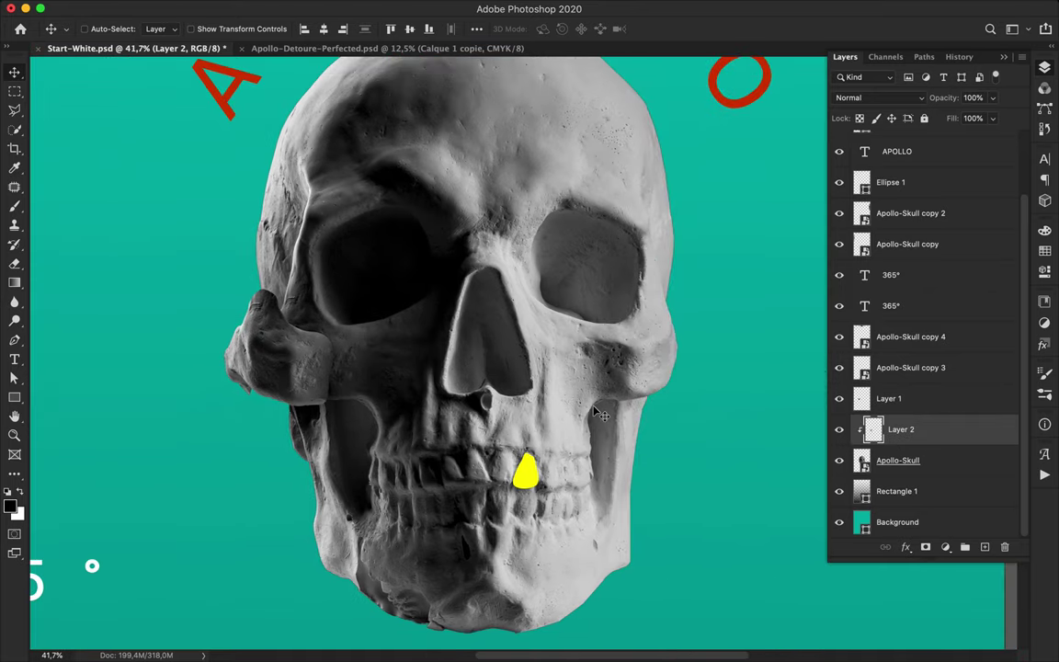
Trace the underside of the right cheekbone with the Pen tool and continue down the inner edge of the jaw opening
scroll(600, 416, "down", 3)
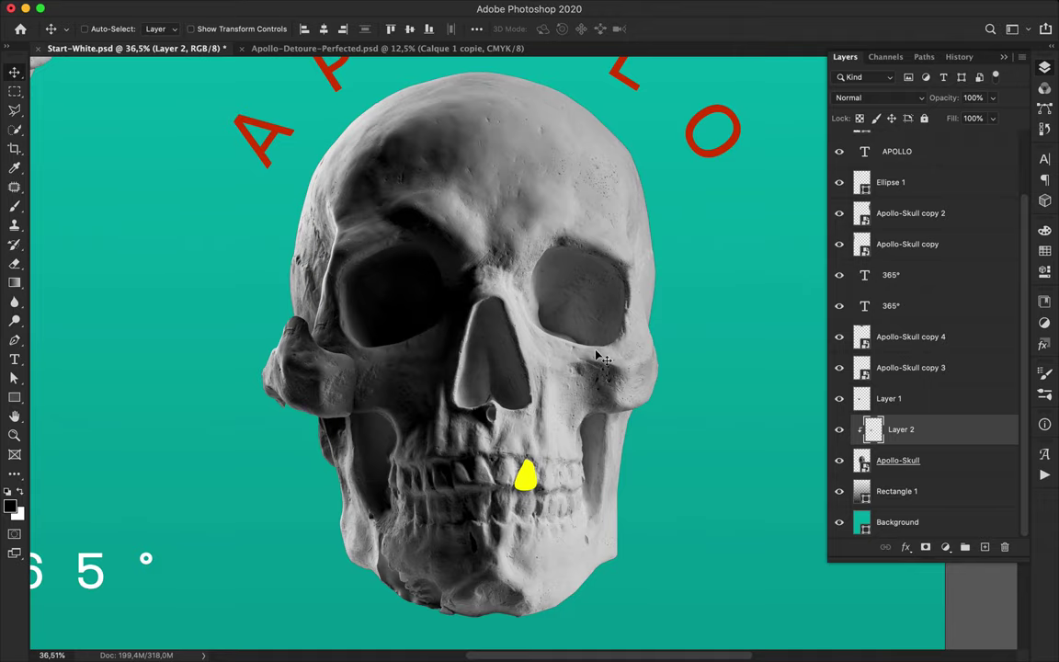
key("p")
scroll(601, 395, "up", 6)
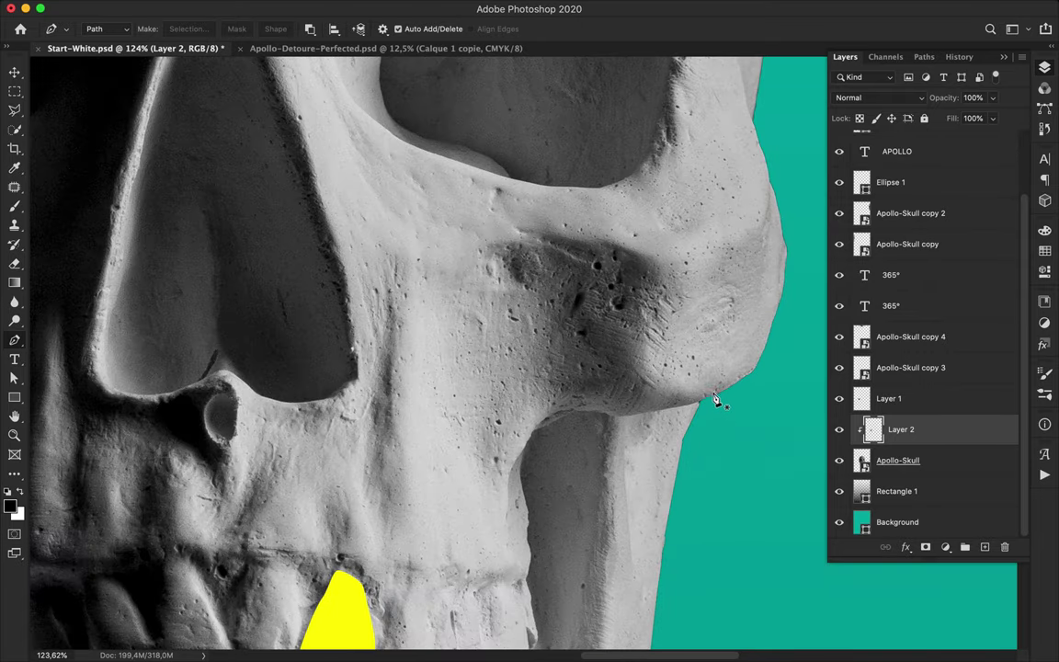
left_click(706, 397)
left_click_drag(592, 412, 582, 412)
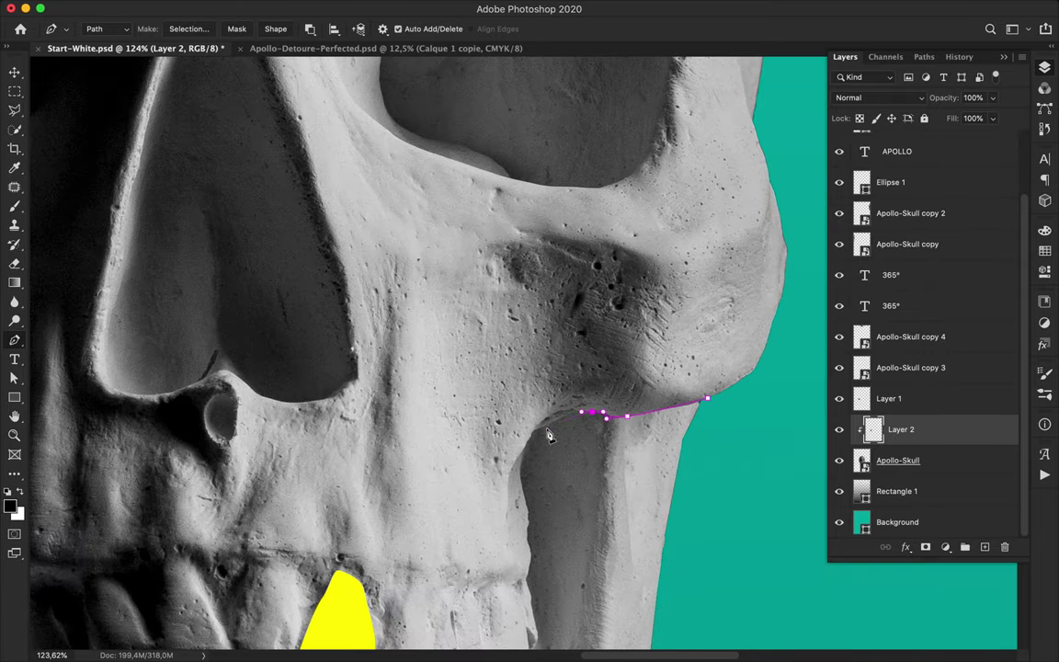
left_click_drag(521, 480, 523, 488)
left_click_drag(527, 579, 524, 589)
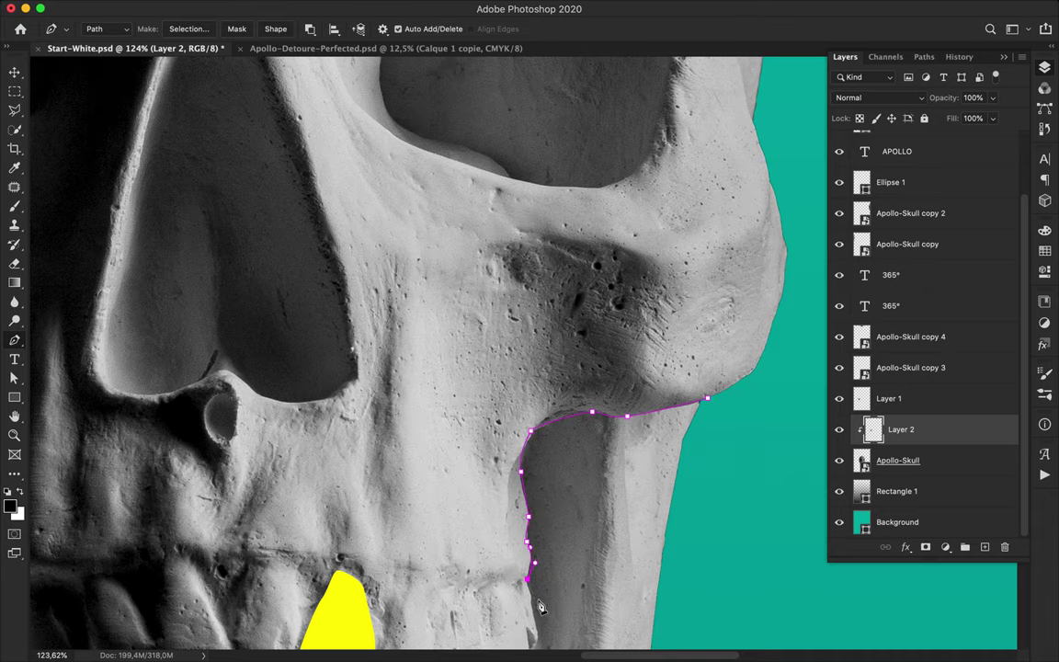
Continue the path down past the back teeth, curve it inward below them, and run it down through the chin
scroll(528, 588, "down", 5)
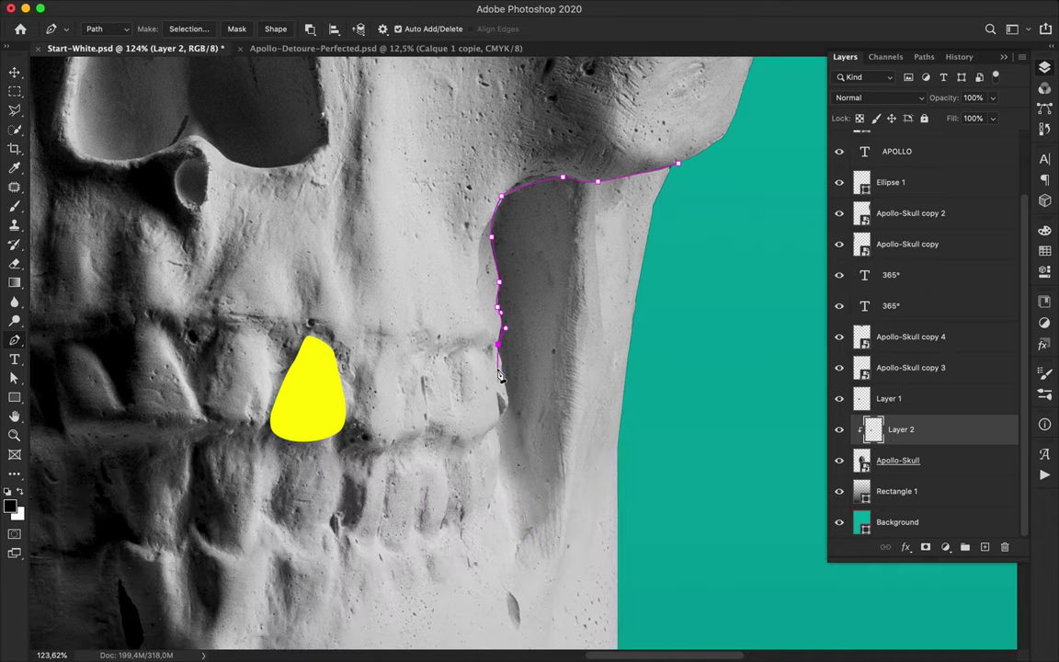
left_click(498, 420)
left_click_drag(499, 439, 500, 442)
left_click_drag(493, 491, 487, 513)
scroll(488, 517, "down", 5)
left_click_drag(418, 329, 377, 334)
left_click_drag(365, 382, 365, 399)
left_click_drag(368, 507, 364, 547)
left_click_drag(320, 599, 311, 609)
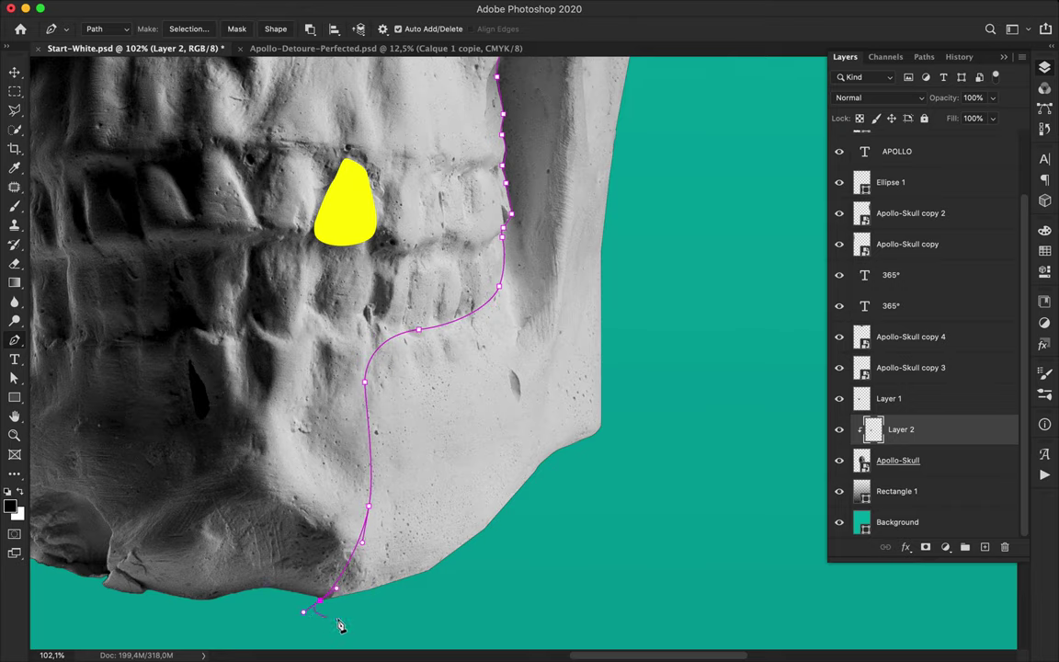
Complete the path around the outside of the jaw, close it below the cheekbone, and convert it to a selection
left_click(354, 618)
left_click(643, 447)
scroll(747, 127, "down", 3)
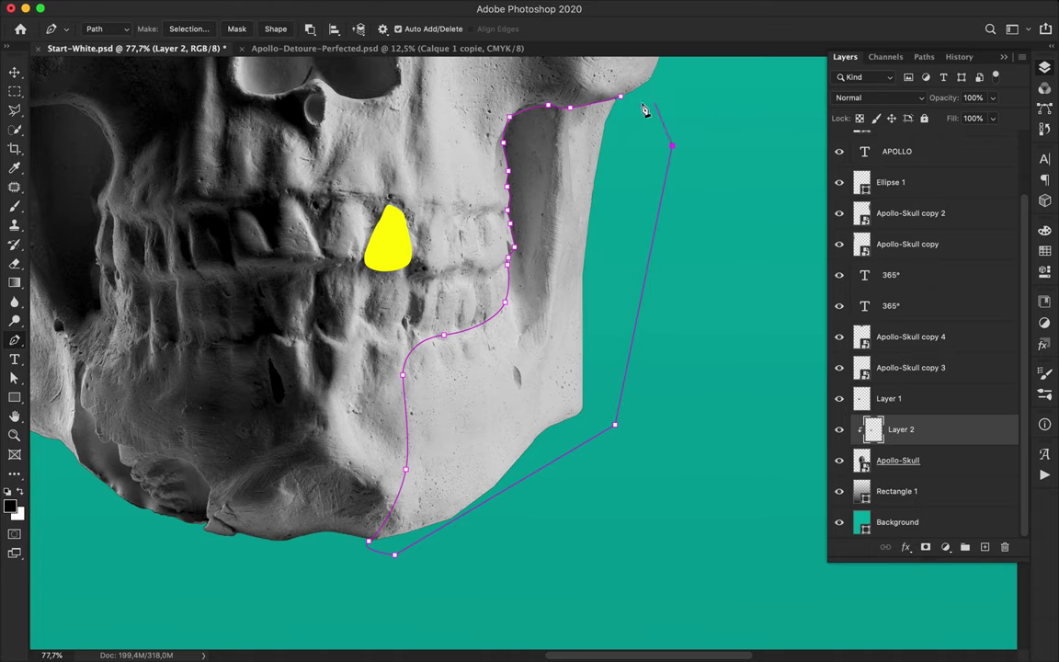
left_click(630, 104)
left_click(622, 101)
left_click(188, 28)
left_click(567, 258)
Copy the selected jaw piece from the Apollo-Skull layer onto its own layer
key("super+c")
left_click(655, 228)
left_click(468, 378, "ctrl+alt+super")
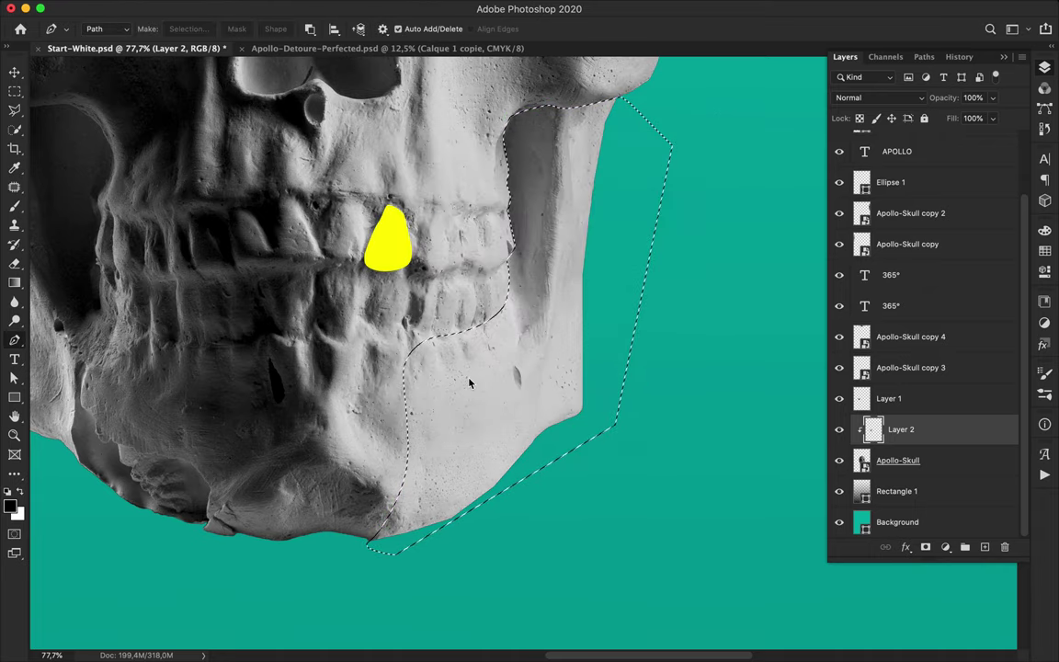
key("v")
left_click(413, 382, "ctrl+alt+super")
key("super+j")
Raise the jaw piece's layer above Layer 1 and offset the piece slightly outward and downward from the skull
left_click_drag(500, 367, 560, 369)
mouse_move(914, 456)
left_mouse_down()
mouse_move(913, 499)
mouse_move(885, 392)
left_mouse_up()
key("F7")
key("F7")
mouse_move(580, 364)
left_mouse_down()
mouse_move(567, 359)
mouse_move(550, 379)
left_mouse_up()
Erase the light fringe along the jaw piece's inner edge and nudge the piece slightly down and right
key("e")
scroll(528, 193, "up", 6)
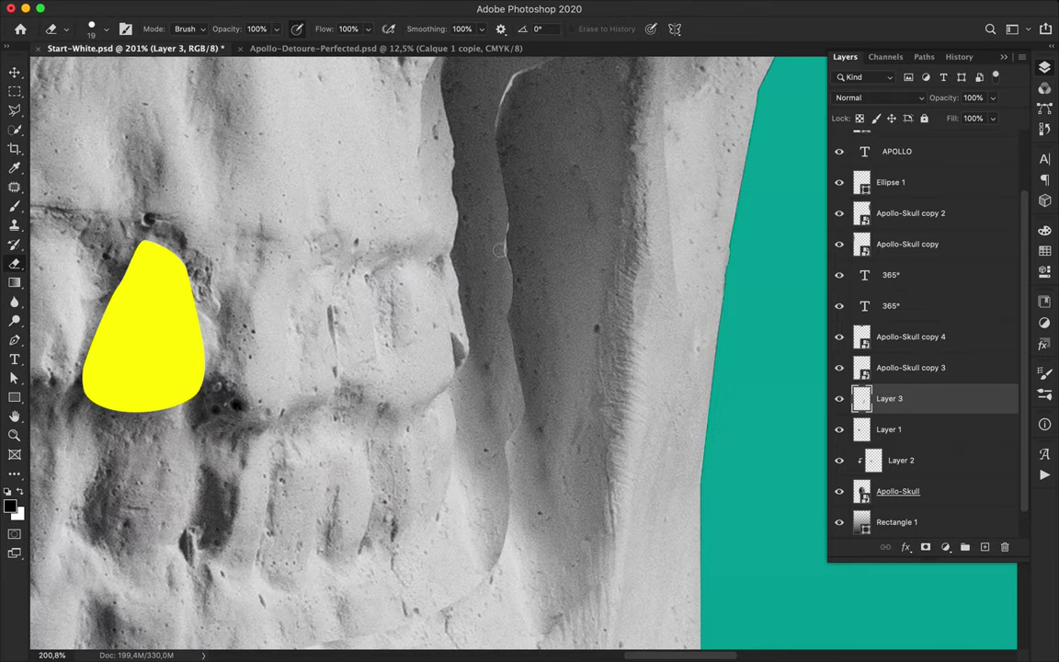
scroll(496, 238, "up", 3)
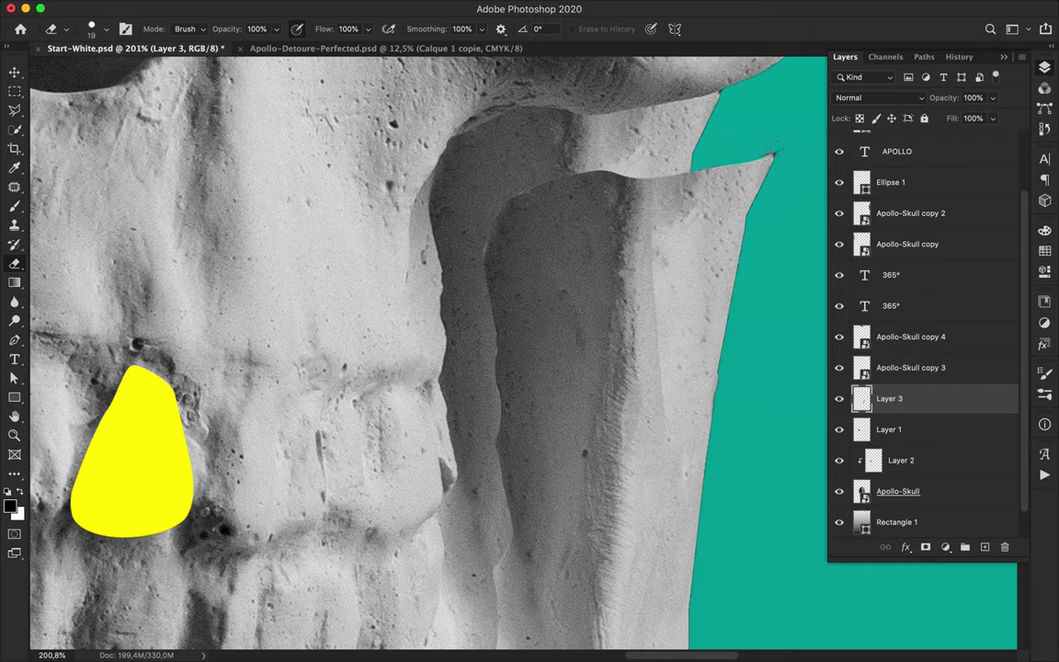
scroll(776, 181, "down", 10)
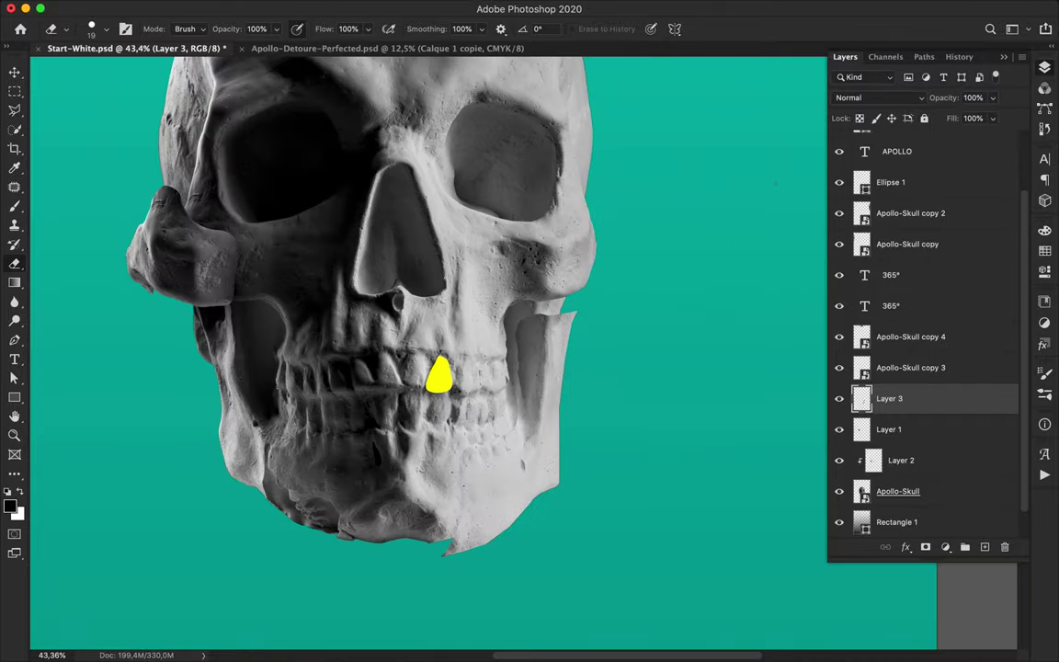
key("v")
left_click_drag(499, 496, 504, 501)
Fill the jaw piece's outline with black on a new layer
left_click(987, 548)
left_click(861, 429, "super")
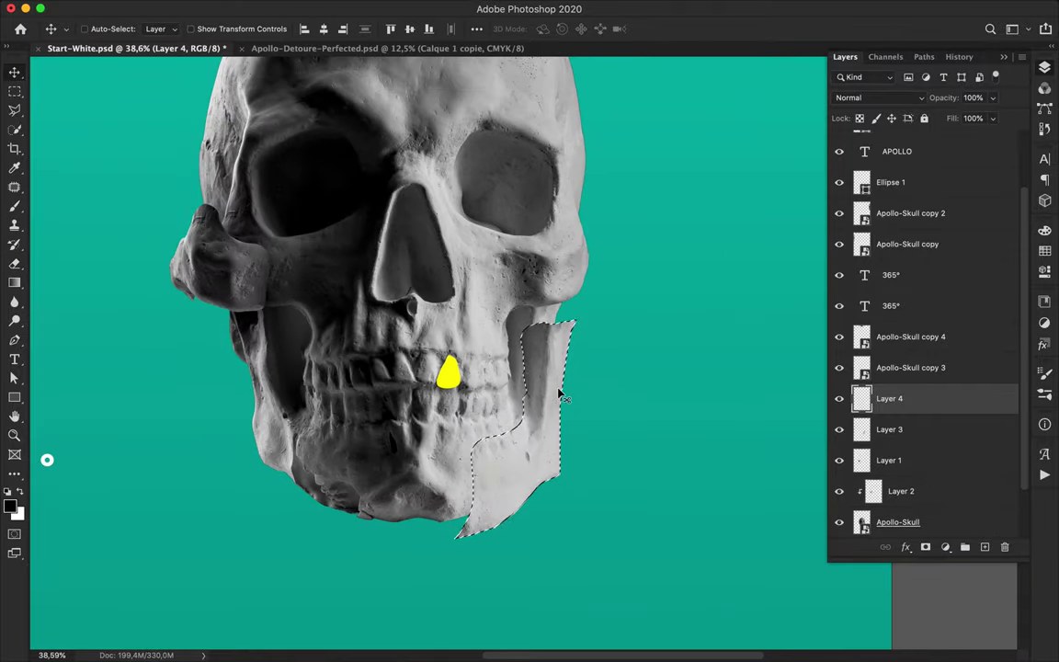
key("b")
left_click(488, 486)
Deselect the jaw outline and reapply the last Gaussian Blur to the black shape
key("v")
key("m")
key("super+d")
left_click(346, 8)
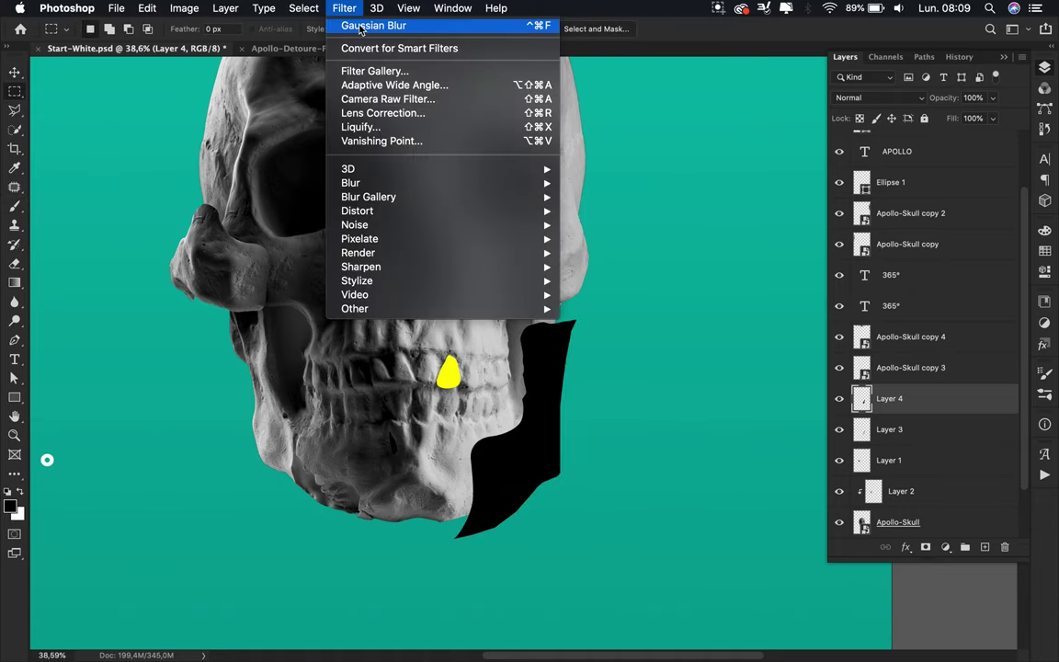
left_click(360, 26)
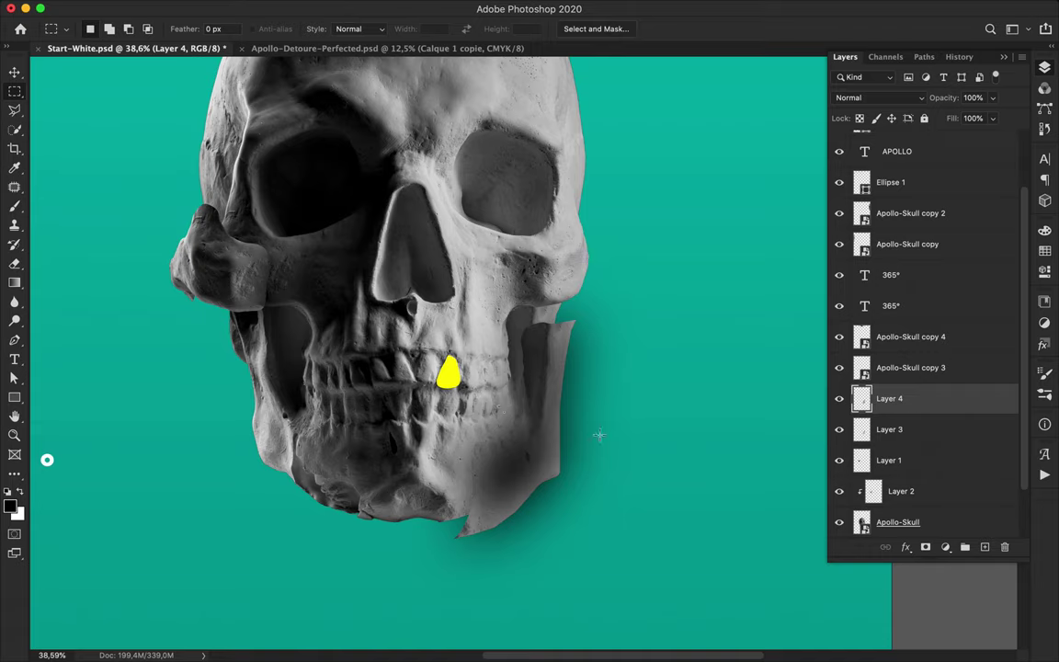
Shift the blurred jaw shadow left and down beneath the piece, and clip its layer to Apollo-Skull above Layer 2
left_click_drag(888, 398, 910, 441)
key("v")
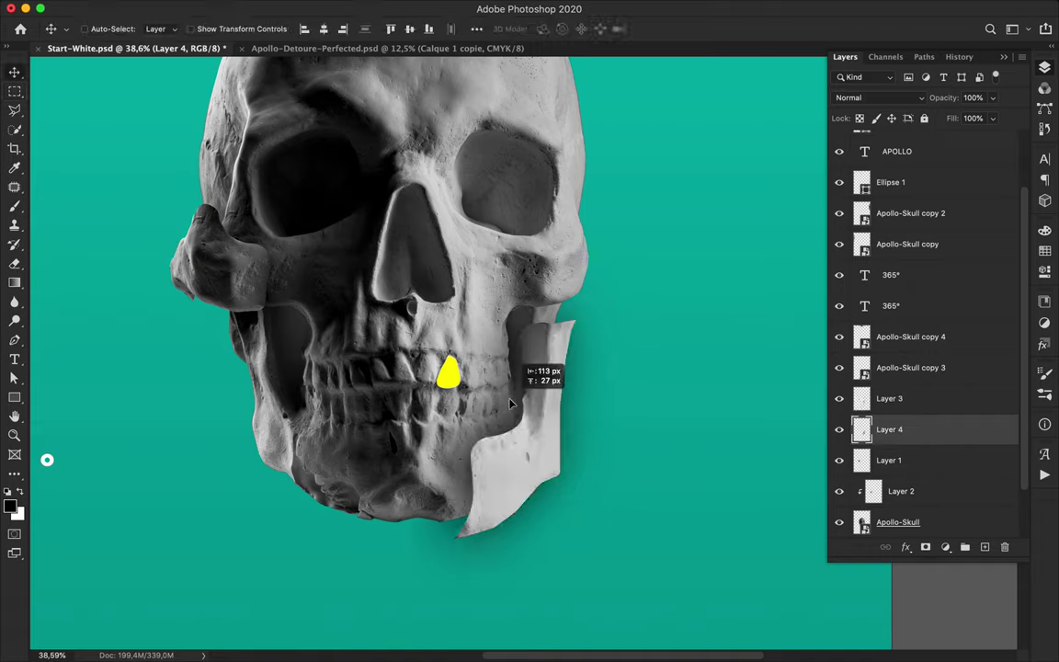
left_click_drag(917, 437, 912, 474)
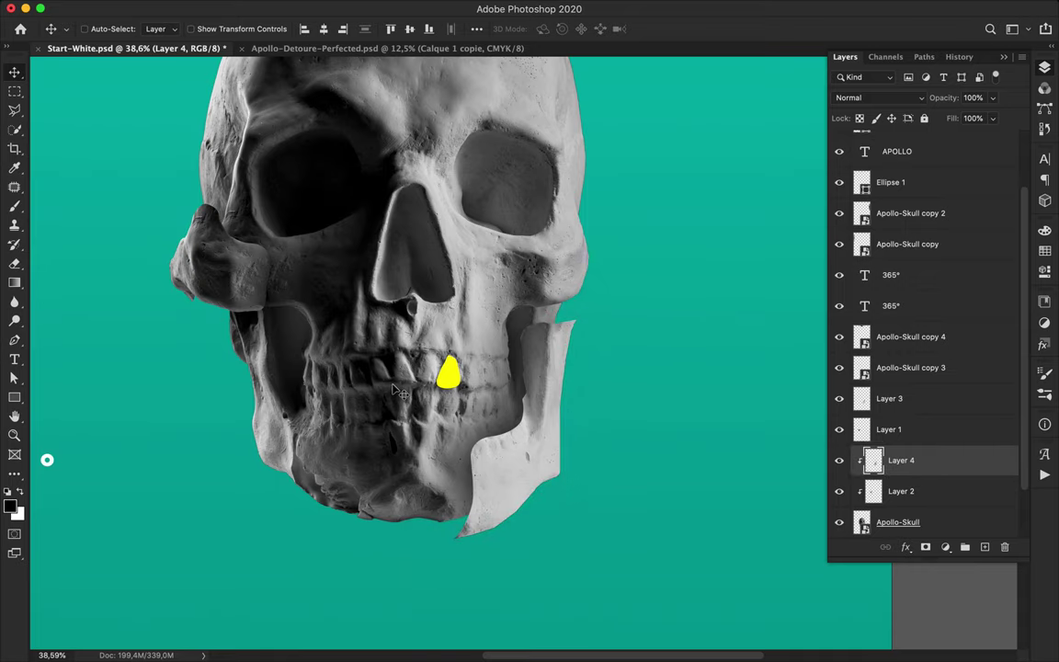
Examine the displaced cheekbone and jaw pieces with their shadows up close and within the whole poster
scroll(516, 407, "up", 5)
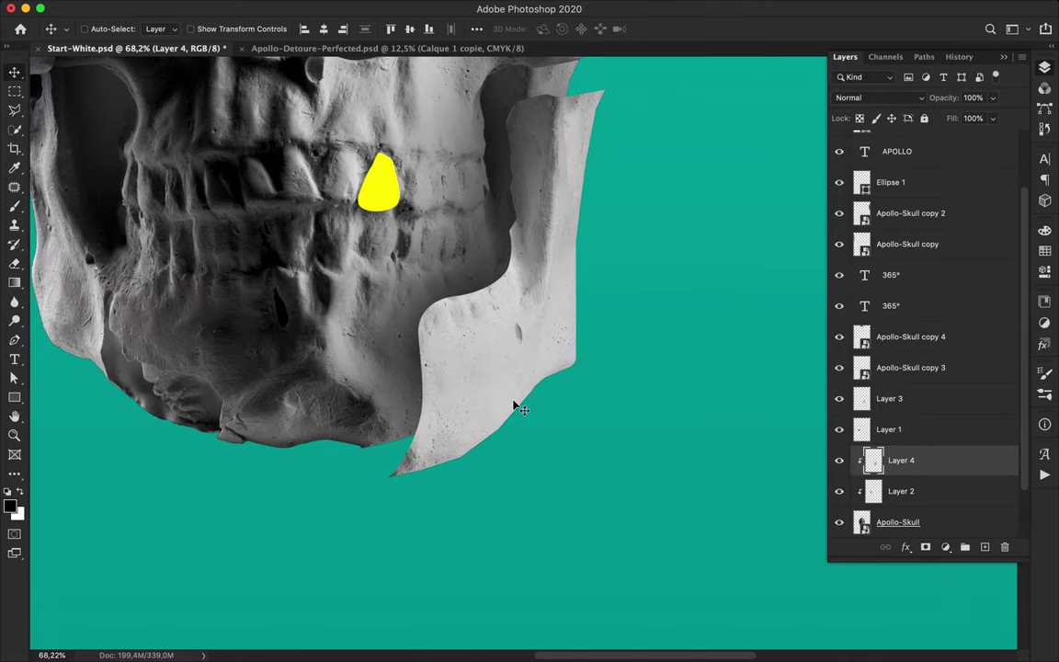
scroll(516, 408, "down", 1)
scroll(515, 407, "down", 3)
scroll(516, 407, "left", 5)
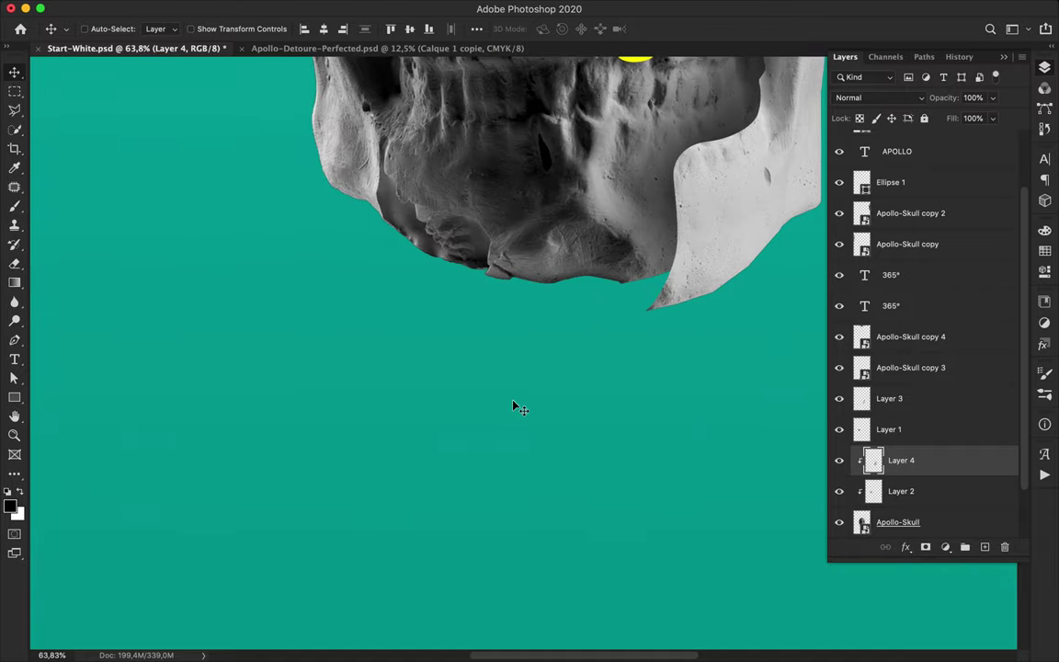
scroll(516, 407, "up", 5)
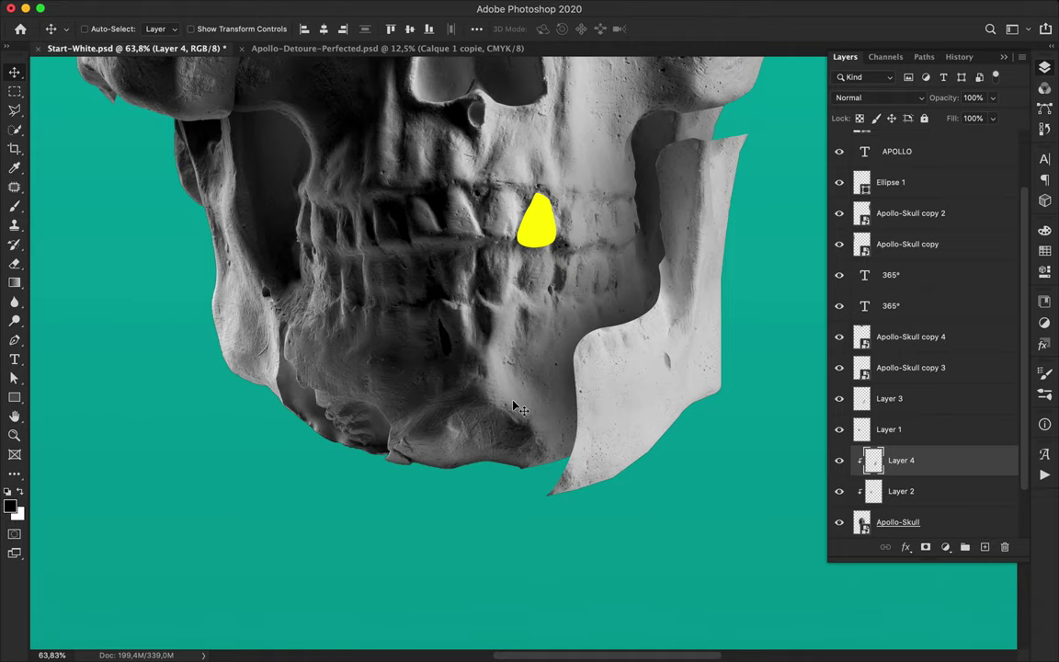
scroll(516, 407, "up", 5)
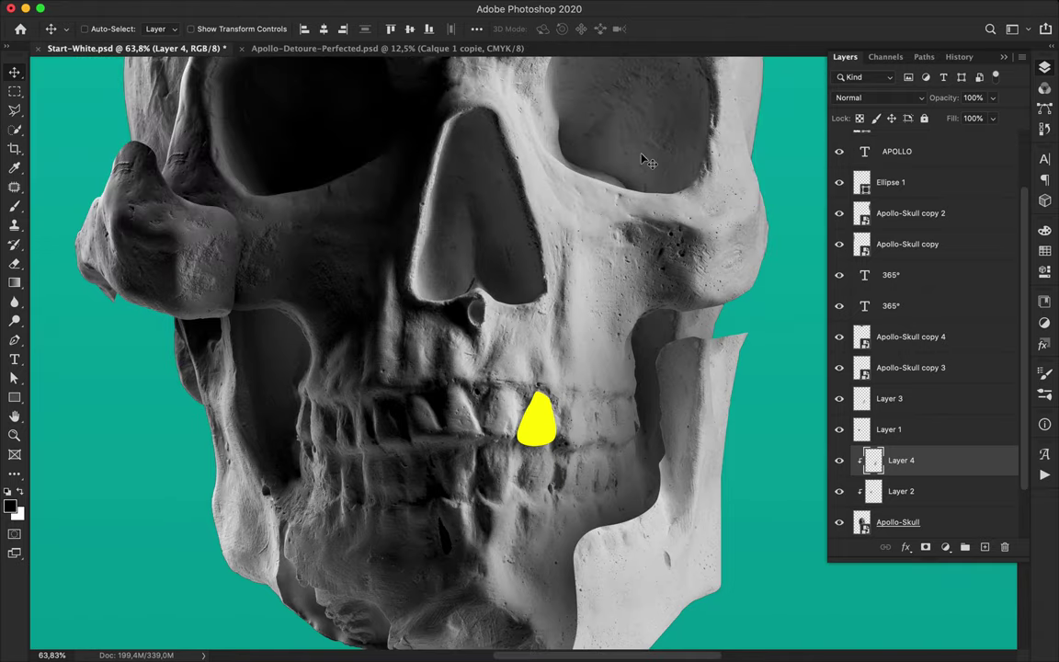
scroll(643, 160, "down", 8)
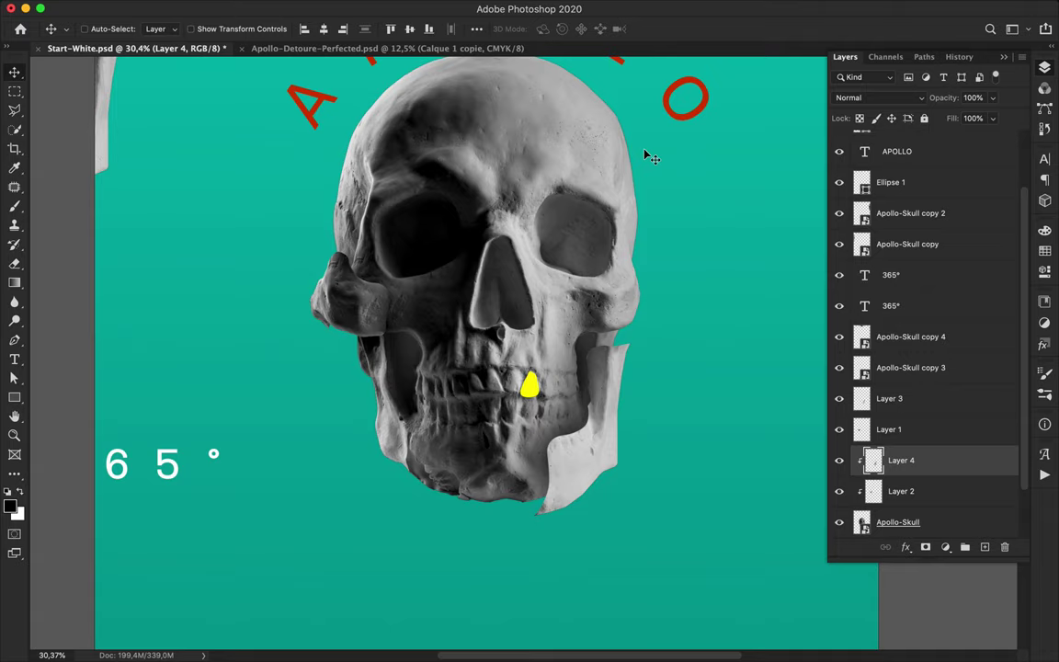
scroll(681, 303, "down", 3)
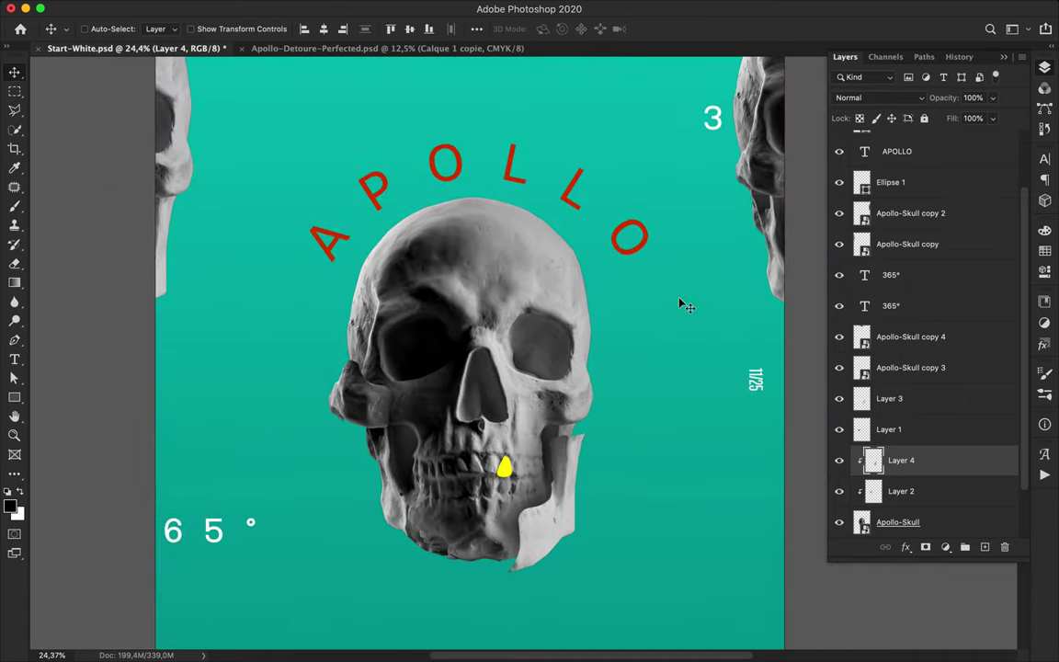
scroll(681, 304, "up", 2)
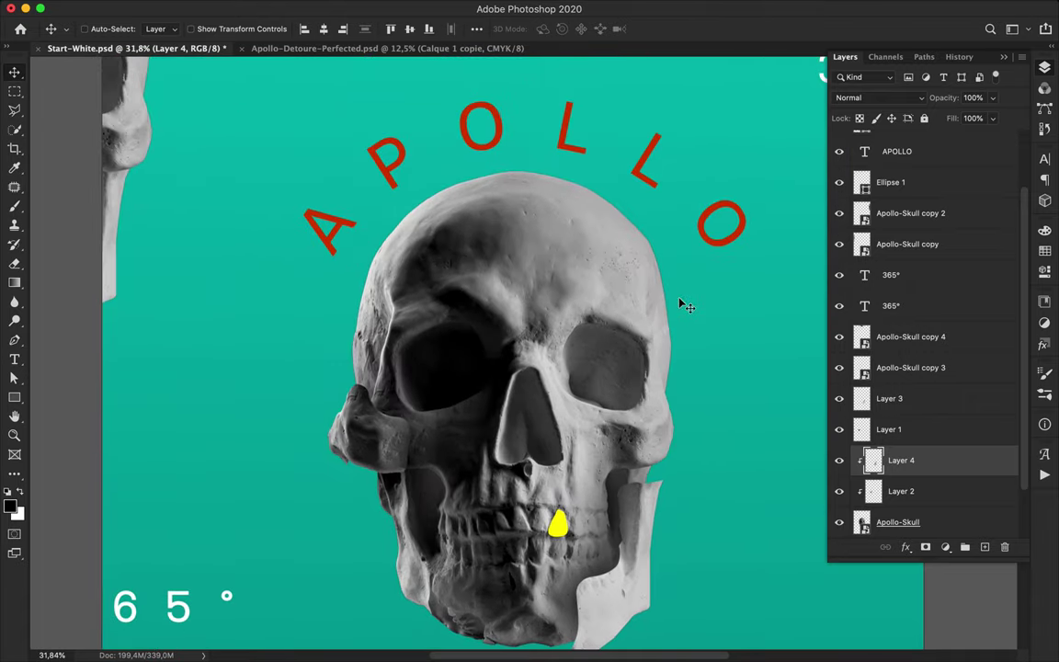
left_click(14, 396)
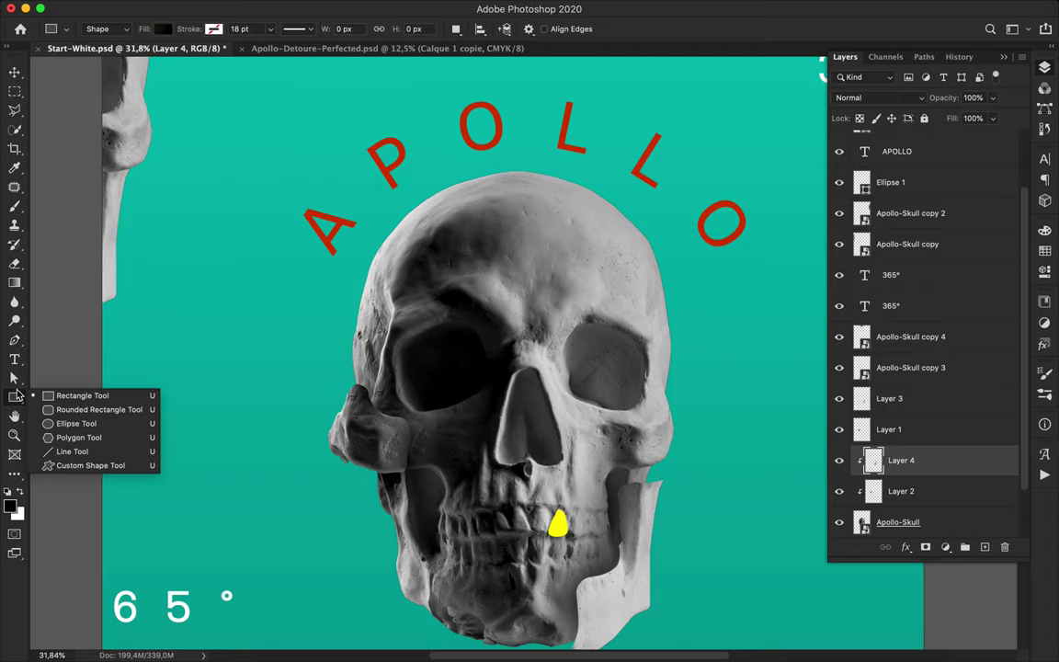
left_click(57, 424)
left_click(107, 28)
left_click(99, 41)
left_click_drag(548, 221, 598, 264)
key("super+z")
left_click(126, 33)
left_click(126, 34)
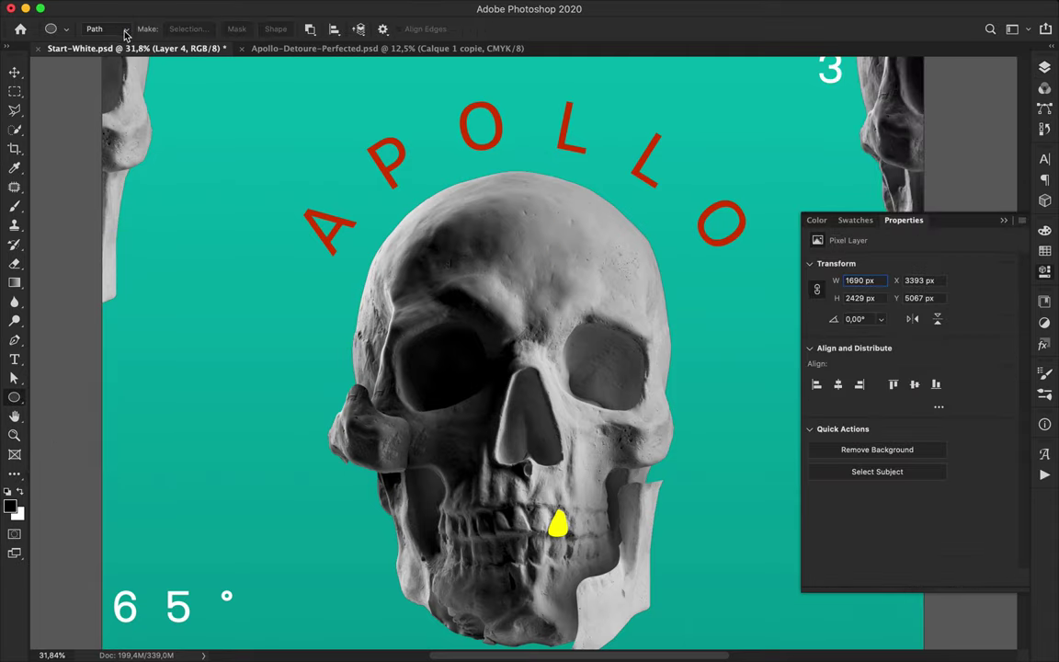
Make a flat elliptical selection about 741 × 191 px near the top of the main skull's forehead
left_click(15, 92)
left_click(82, 102)
left_click_drag(529, 211, 621, 217)
key("super+t")
left_click(631, 227)
left_click_drag(485, 207, 573, 227)
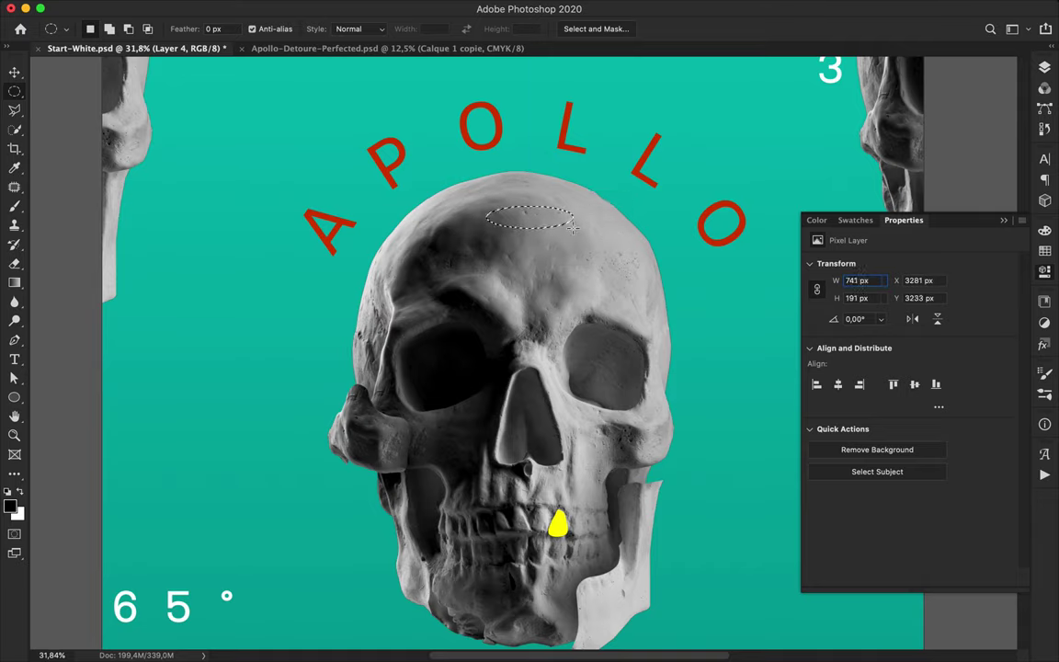
left_click(576, 233, "super")
key("super+c")
left_click(619, 229)
key("v")
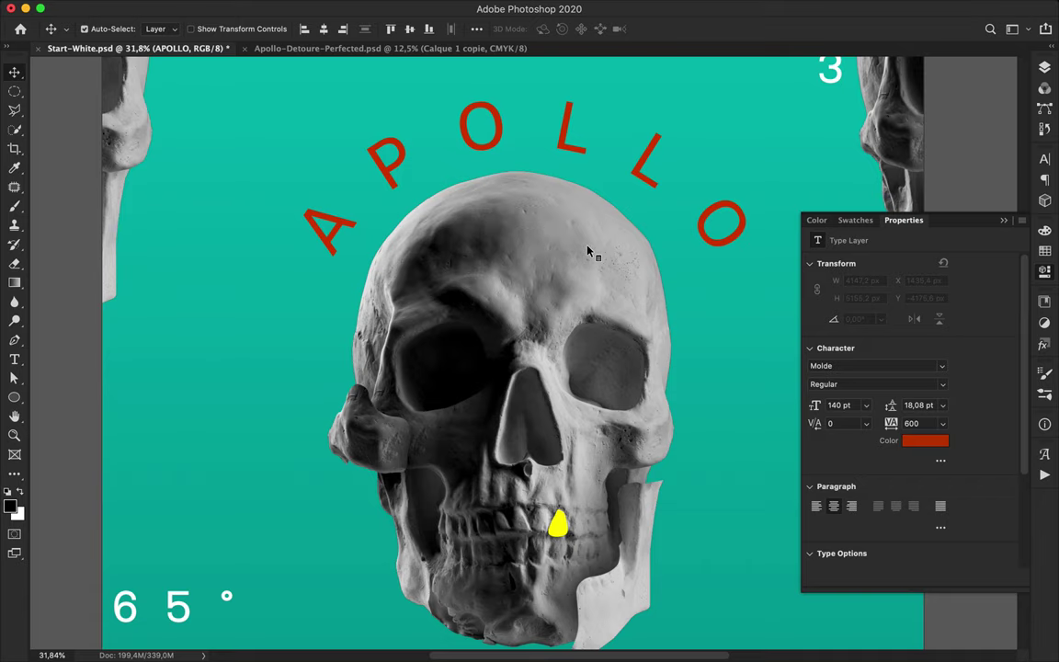
key("super+c")
left_click(636, 228)
Copy the elliptical area of the Apollo-Skull layer onto its own layer and place that layer above Layer 1
key("F7")
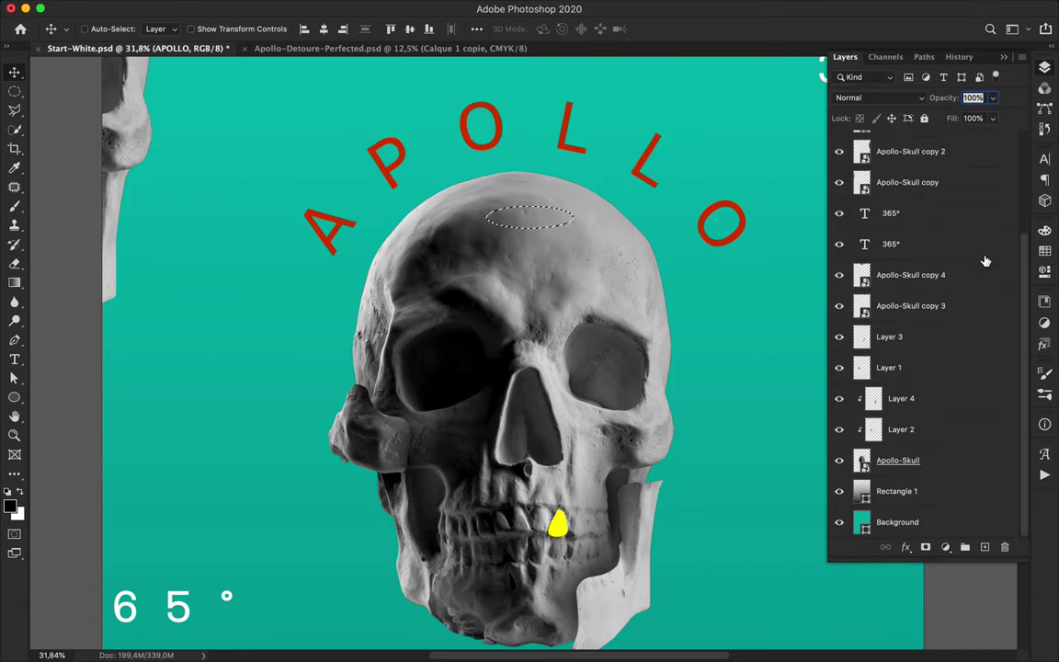
left_click(924, 458)
key("super+c")
key("super+v")
left_click_drag(901, 460, 919, 354)
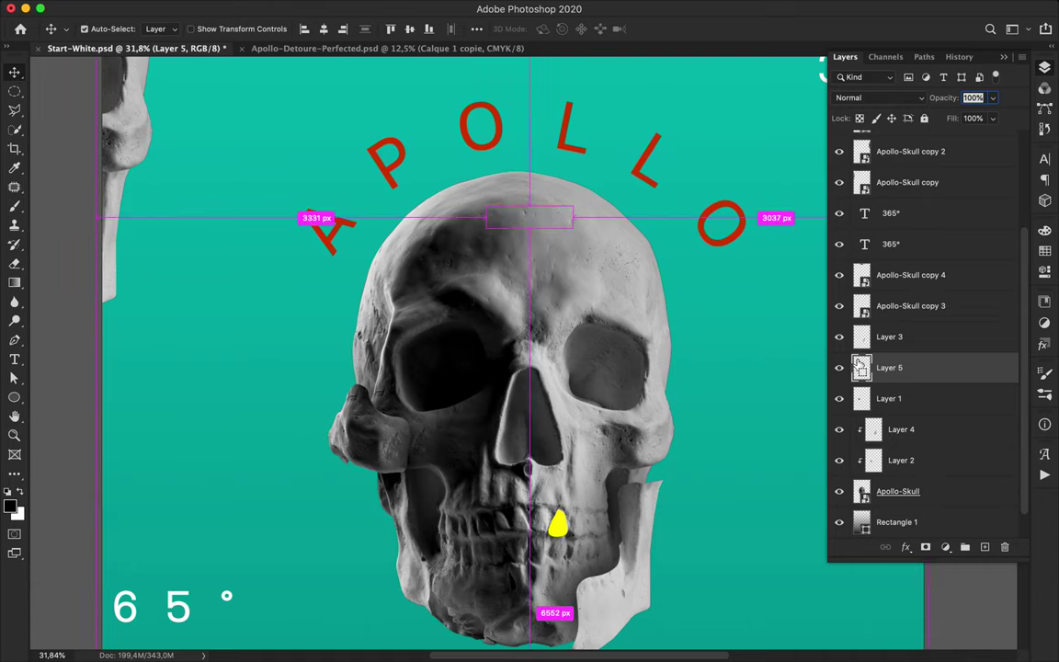
Load the forehead ellipse's outline as a selection and fill it with black on a new layer
key("XF86AudioLowerVolume")
key("b")
left_click(547, 210)
key("super+z")
left_click(986, 546)
left_click(549, 211)
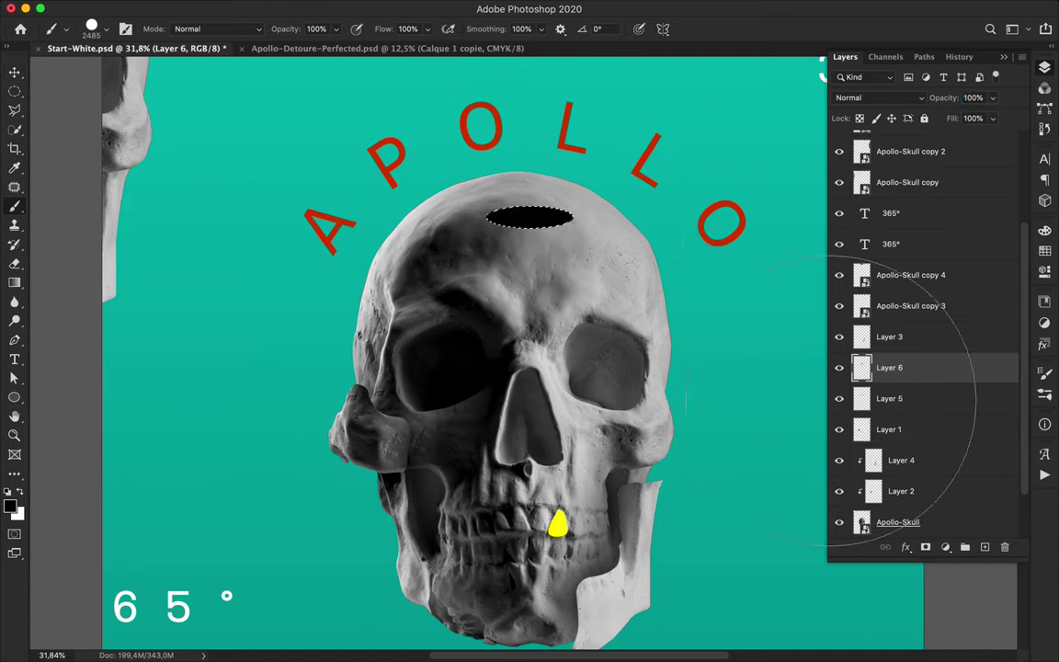
Stack the skull-textured ellipse above the black one, deselect, and shift it slightly upward to uncover the hole
left_click_drag(937, 401, 905, 359)
key("m")
key("v")
mouse_move(549, 220)
left_mouse_down()
mouse_move(554, 158)
mouse_move(552, 202)
left_mouse_up()
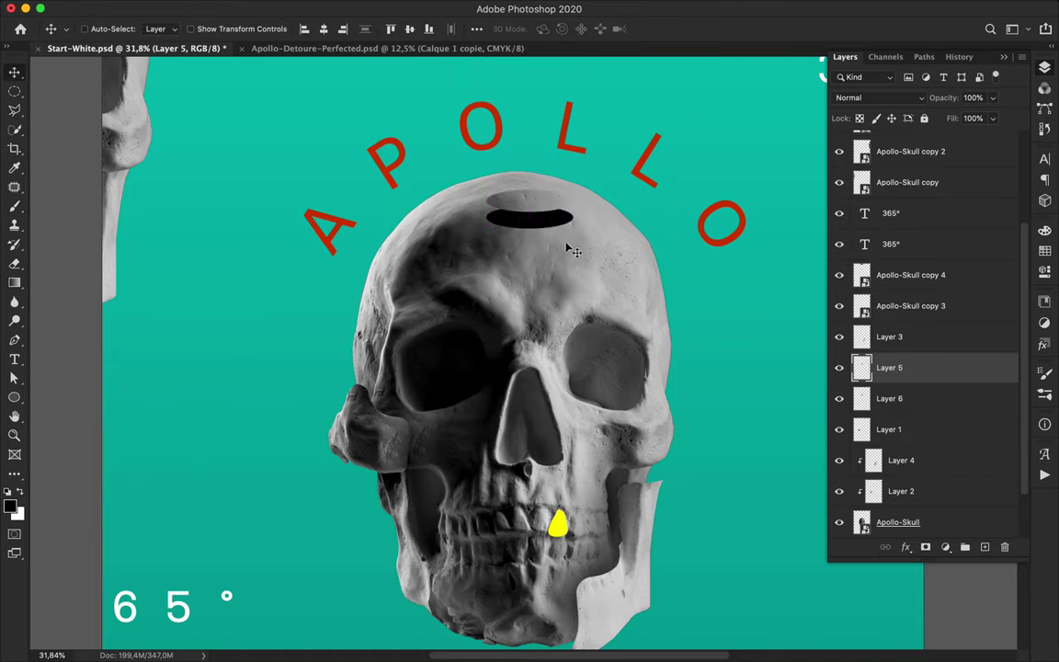
Hide the APOLLO text layer and set the Ellipse 1 layer's blending mode to Multiply
left_click(604, 230, "super")
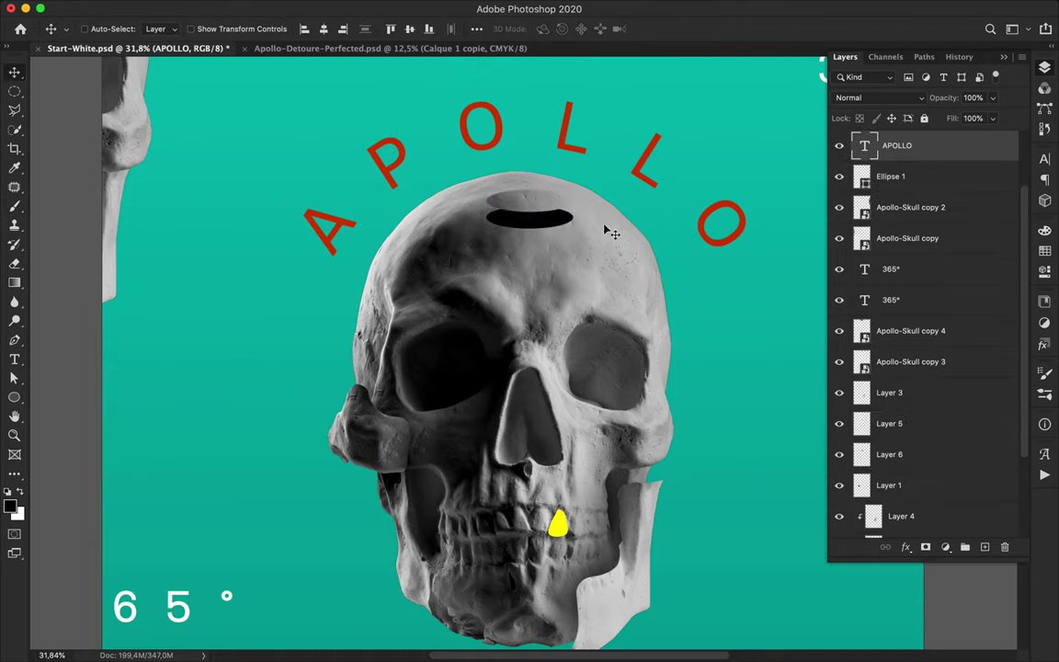
left_click(907, 98)
left_click(801, 144)
left_click(840, 146)
left_click(839, 145)
key("alt+bracketleft")
left_click(873, 97)
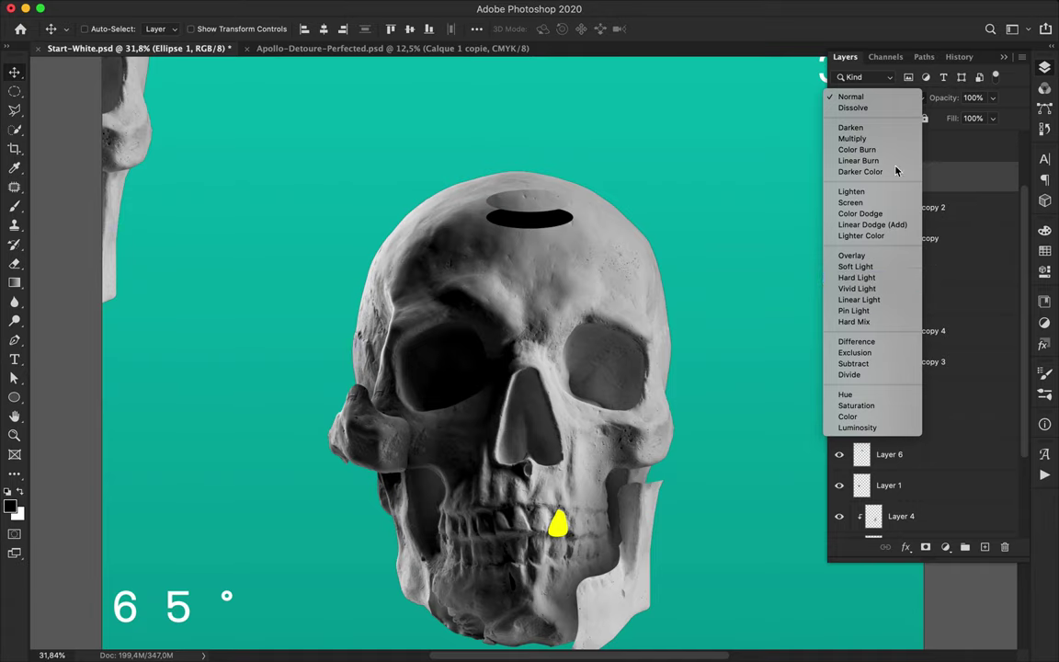
left_click(864, 138)
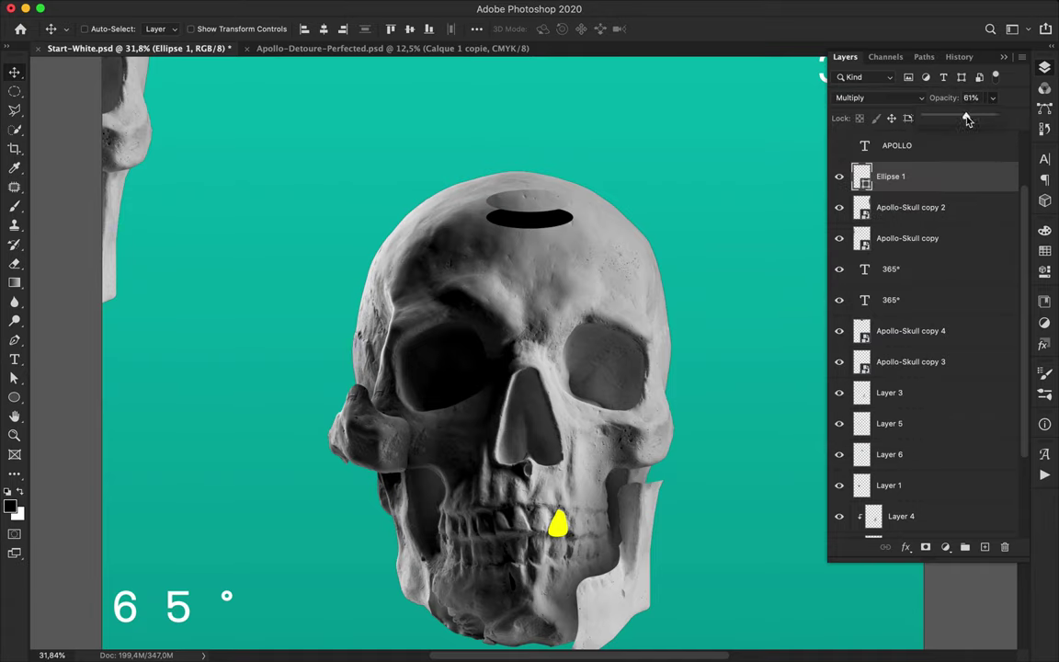
Check the Ellipse 1 and skull copy layers by toggling their visibility, fit the poster in view, and save the document
left_click(838, 175)
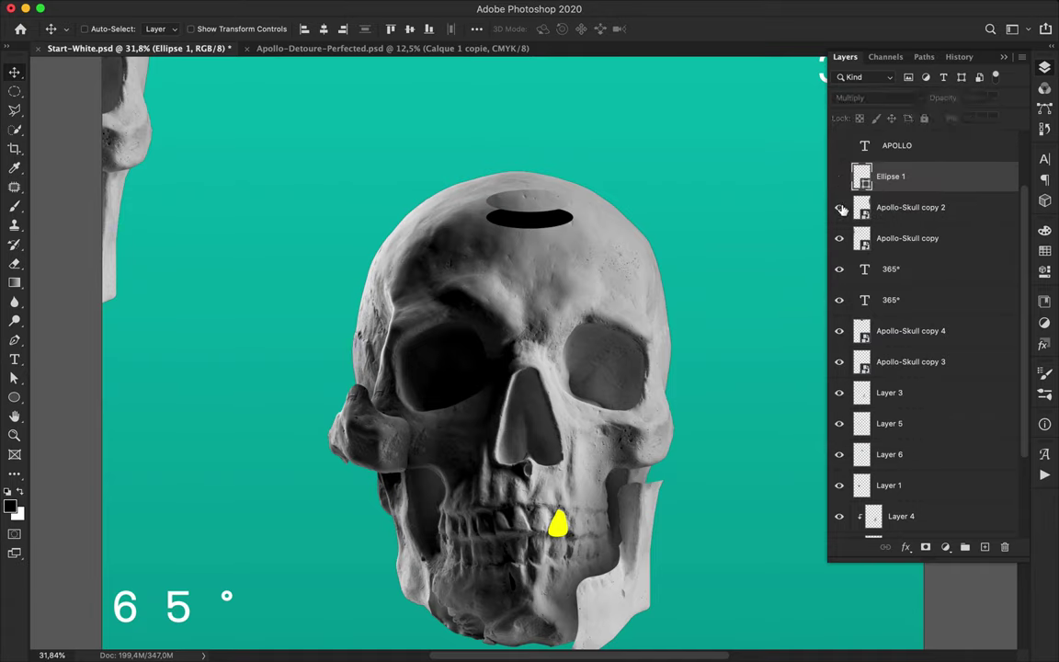
left_click_drag(842, 206, 841, 292)
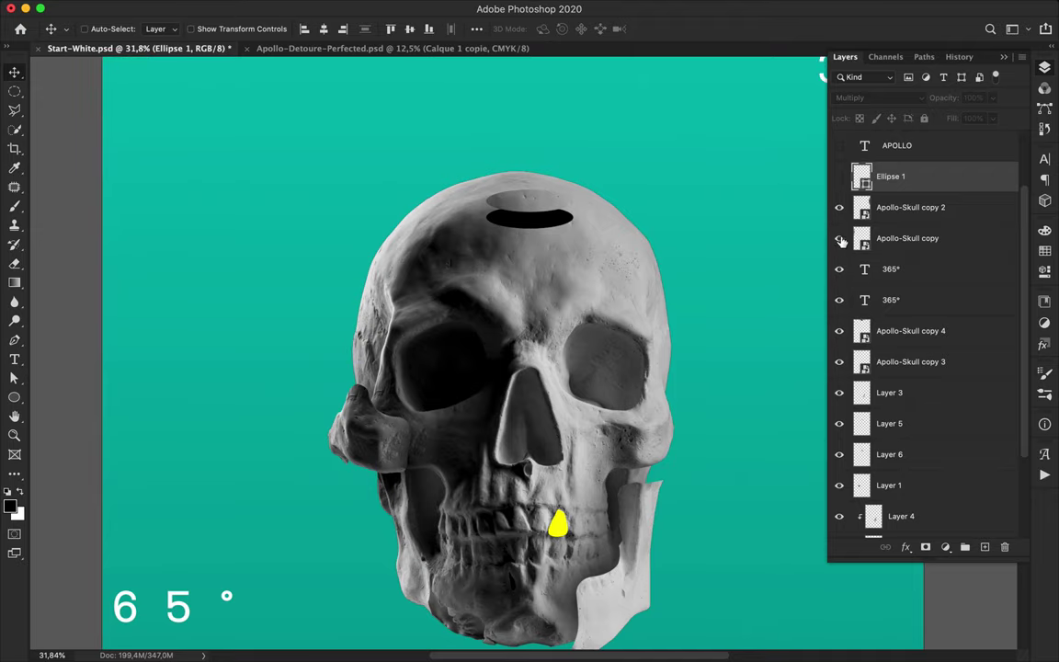
left_click_drag(841, 240, 838, 175)
left_click(546, 184, "super")
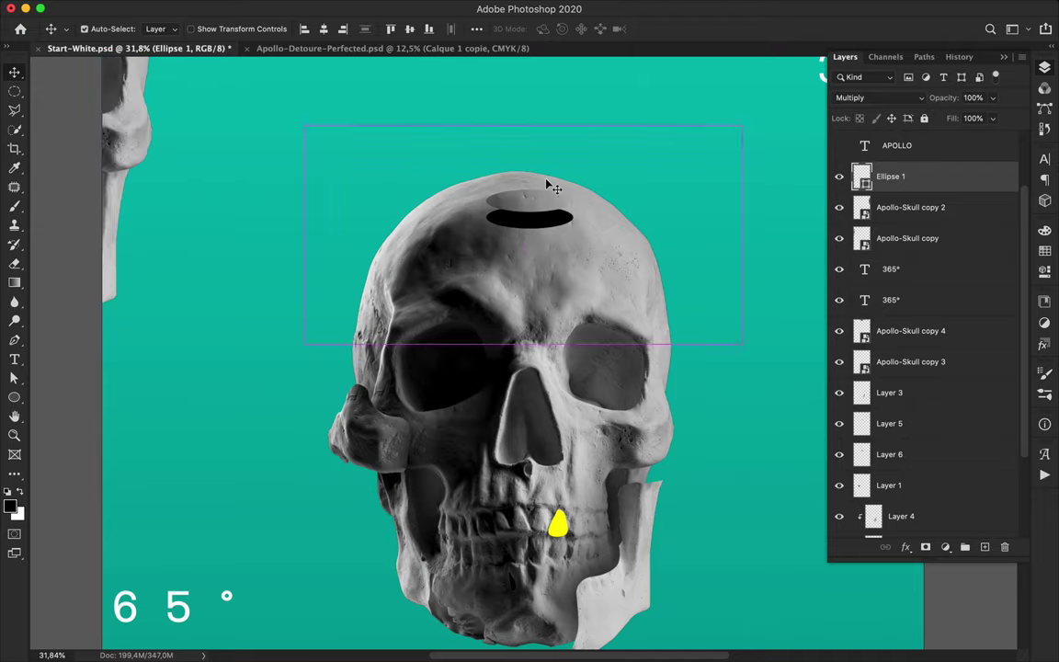
key("super+0")
key("super+s")
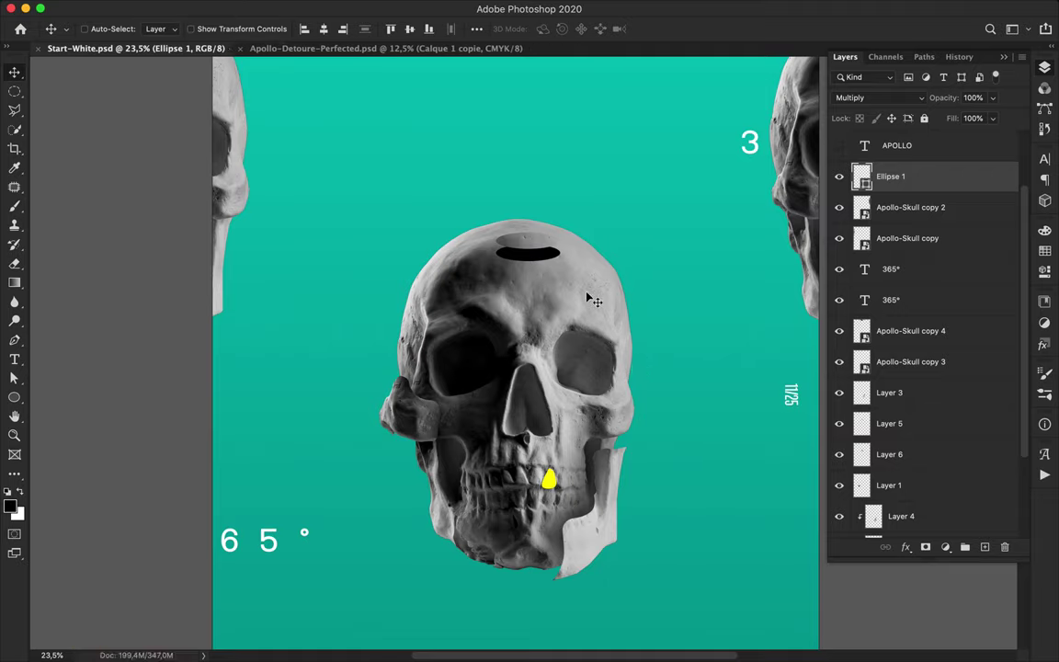
Delete the Ellipse 1 shape layer
left_click(548, 482)
left_click_drag(548, 402, 620, 407)
key("super+z")
left_click(545, 259)
left_click_drag(544, 262, 646, 420)
left_click(837, 150)
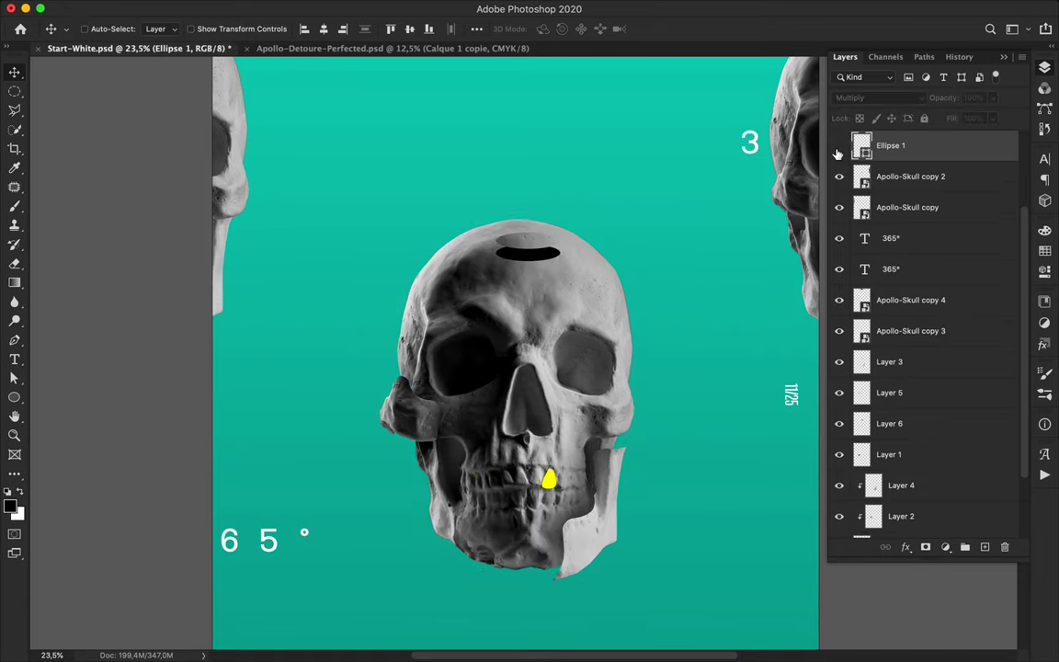
key("Delete")
Duplicate the layer holding the black ellipse on the forehead
scroll(880, 154, "up", 4)
left_click(547, 258)
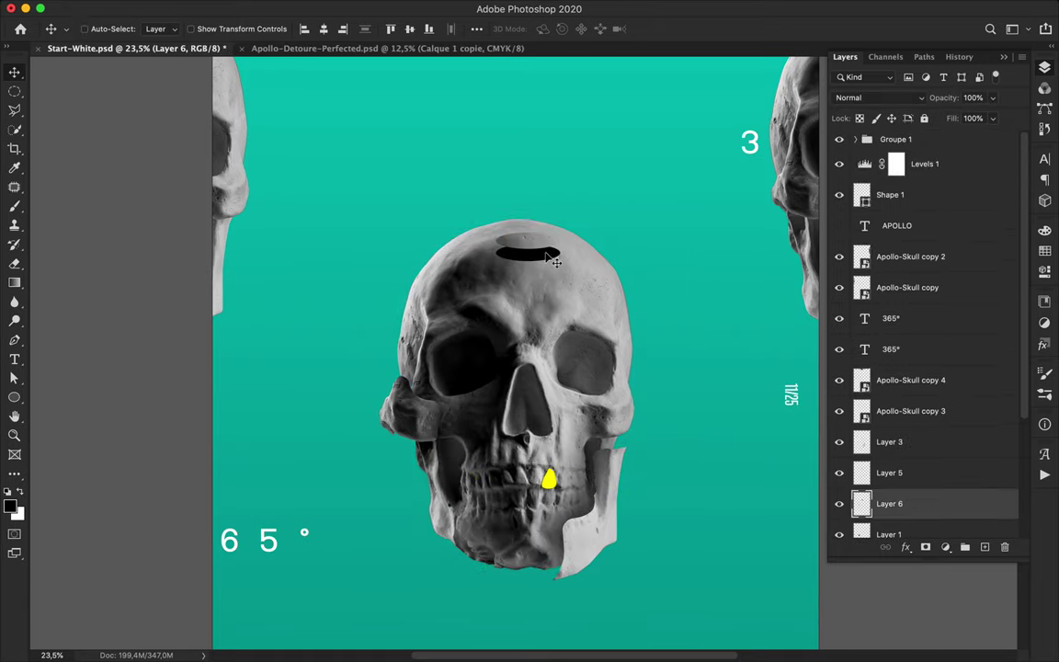
key("super+j")
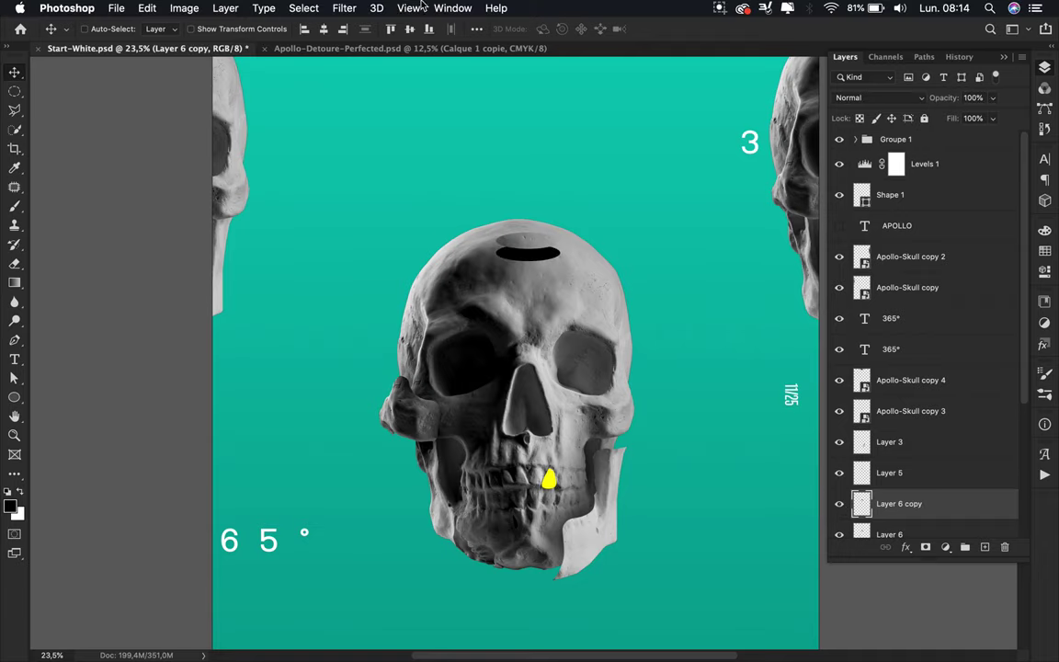
Apply a Gaussian Blur with a 59 pixel radius to the copied black forehead ellipse on Layer 6 copy
left_click(341, 8)
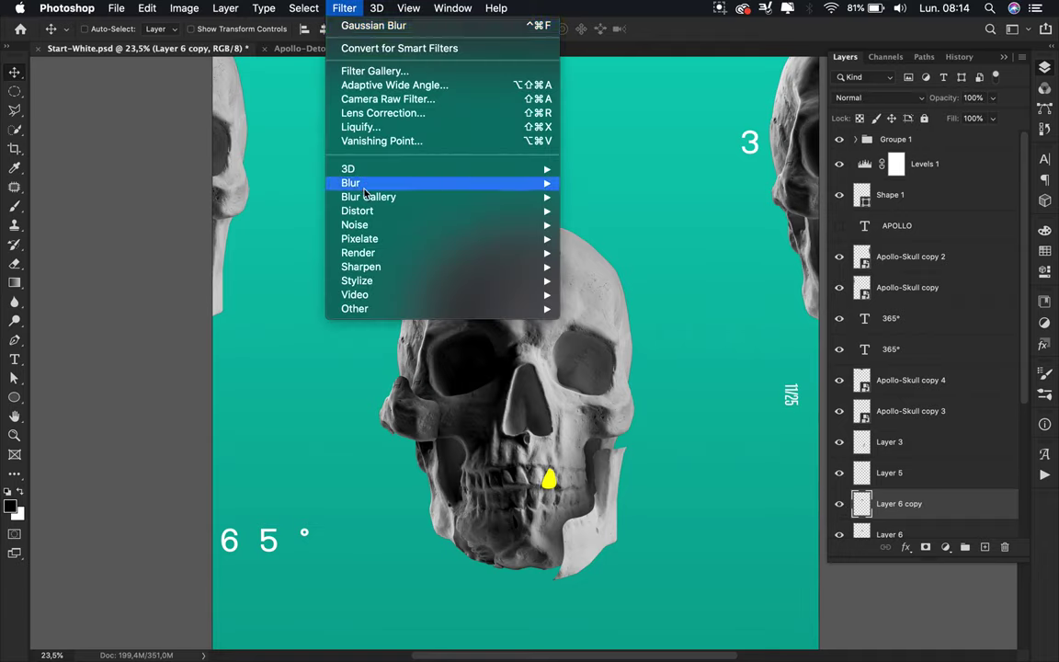
mouse_move(524, 183)
left_click(635, 241)
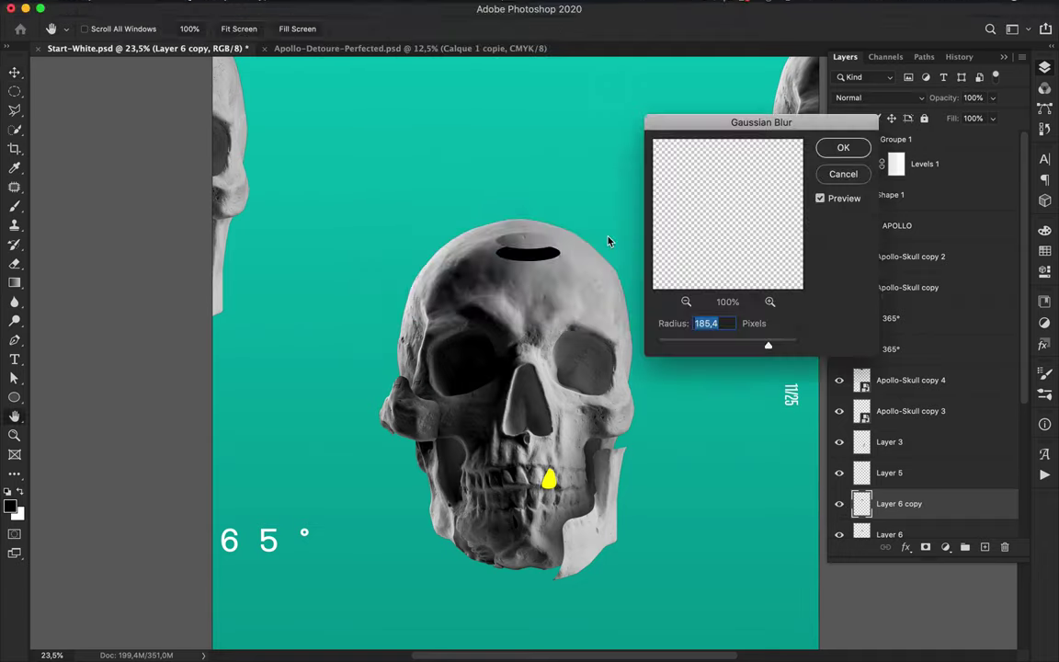
left_click_drag(748, 349, 738, 347)
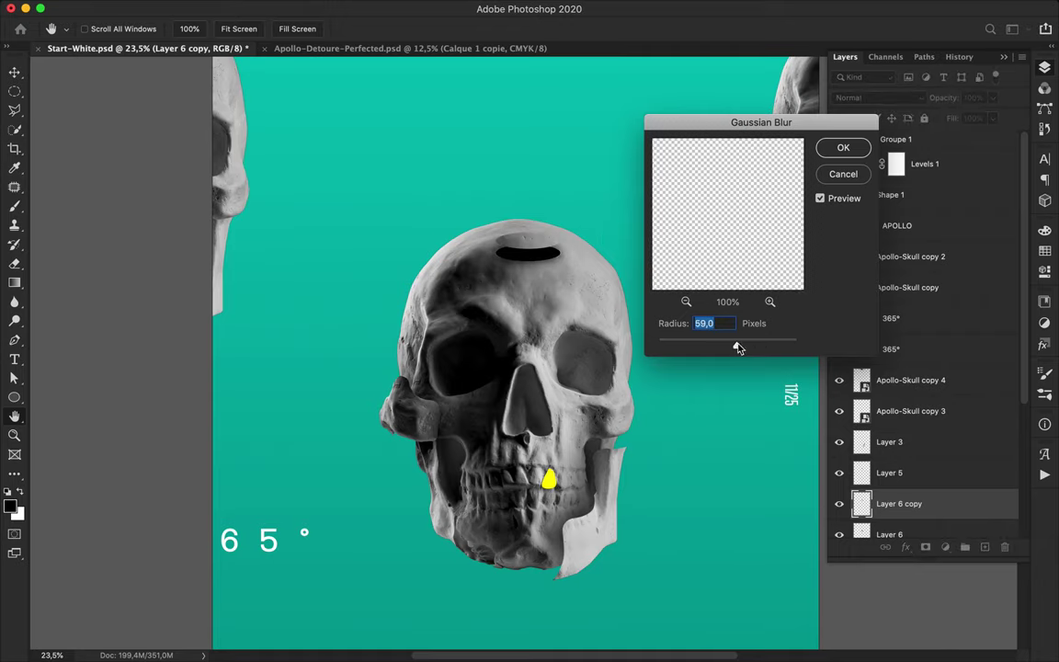
left_click(842, 147)
scroll(532, 217, "up", 3)
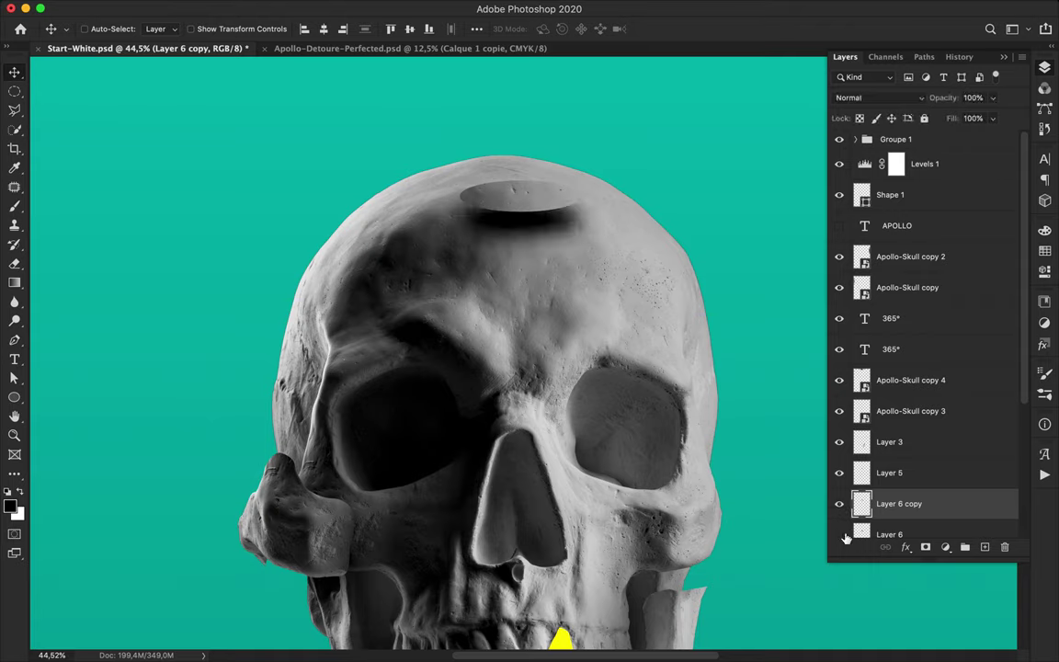
Compare the forehead shadow layers by toggling their visibility, and delete the original unblurred Layer 6
scroll(928, 533, "down", 1)
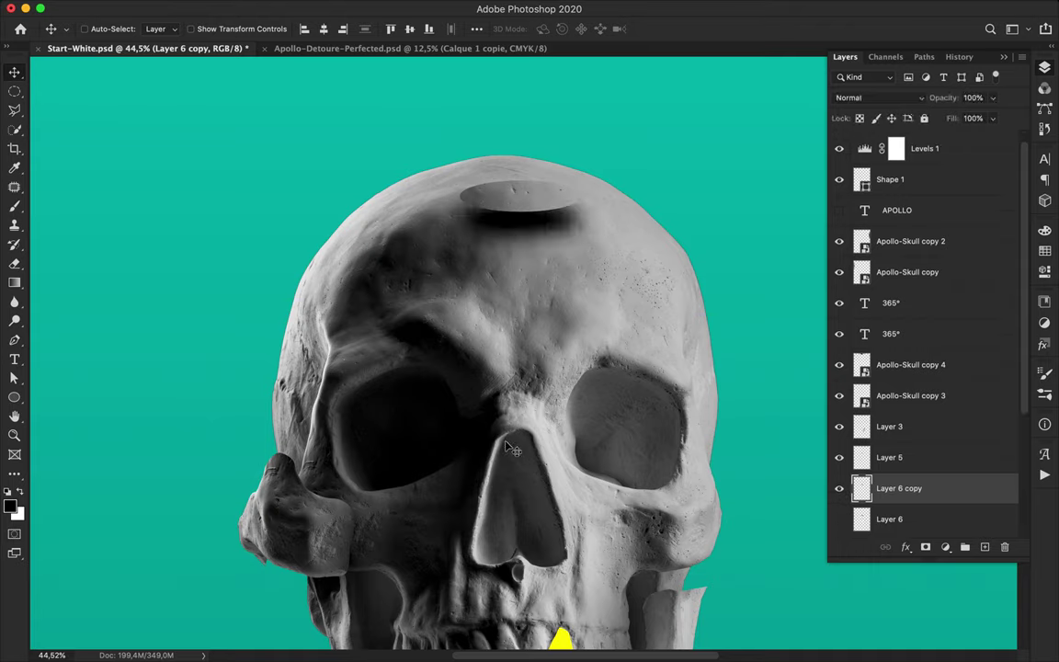
left_click(839, 493)
left_click(839, 492)
left_click(840, 462)
left_click(840, 461)
scroll(834, 460, "down", 3)
left_click(887, 466)
key("Delete")
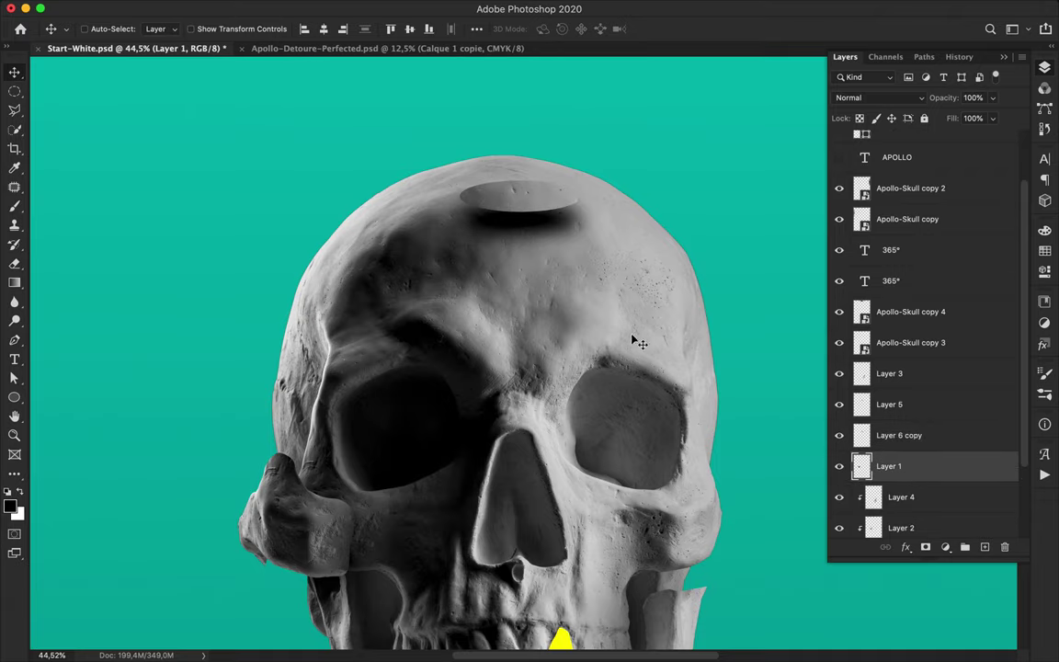
Make the APOLLO text layer visible again above the skull and open the character settings
scroll(556, 336, "down", 2)
scroll(618, 368, "down", 4)
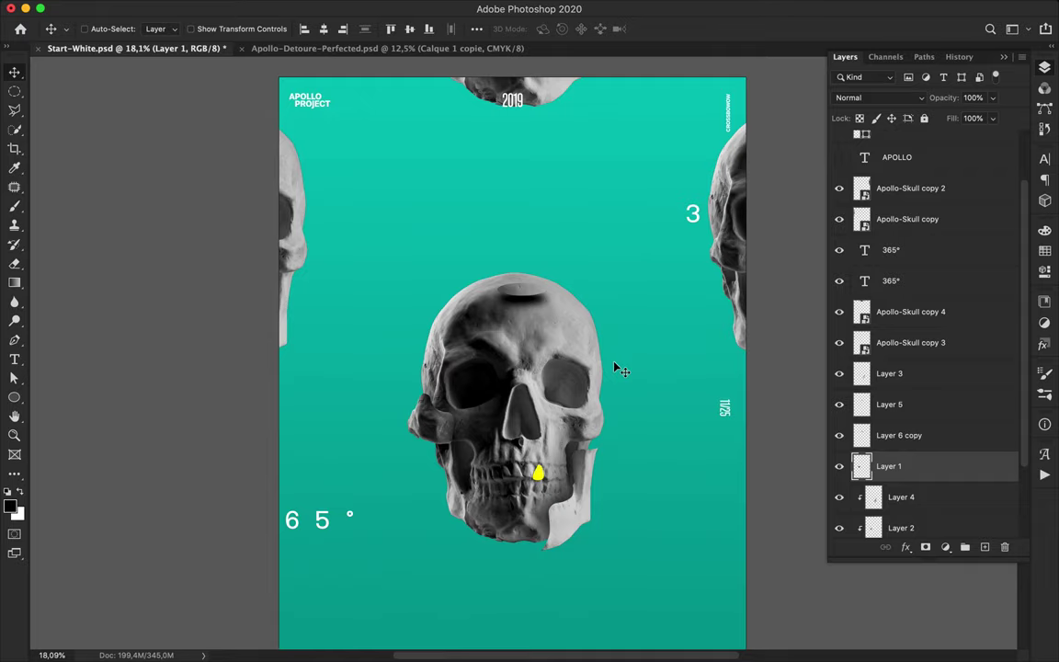
scroll(528, 292, "up", 1)
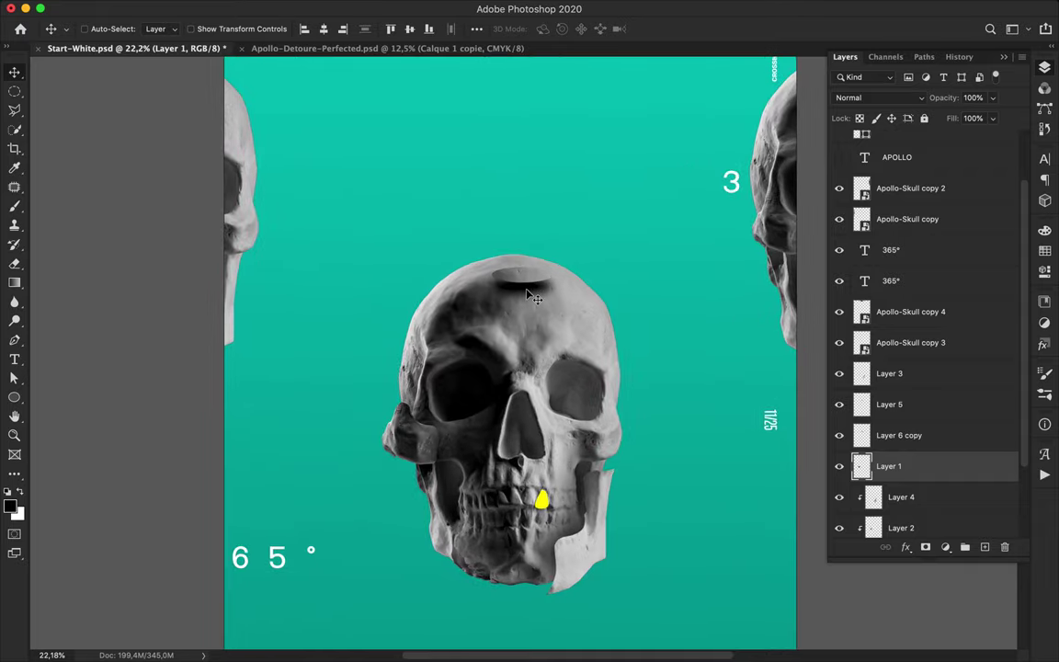
left_click(838, 157)
left_click(1044, 158)
Try to reduce the font size of the APOLLO title to 91 pt
left_click(997, 206)
key("shift+Down")
key("shift+Down")
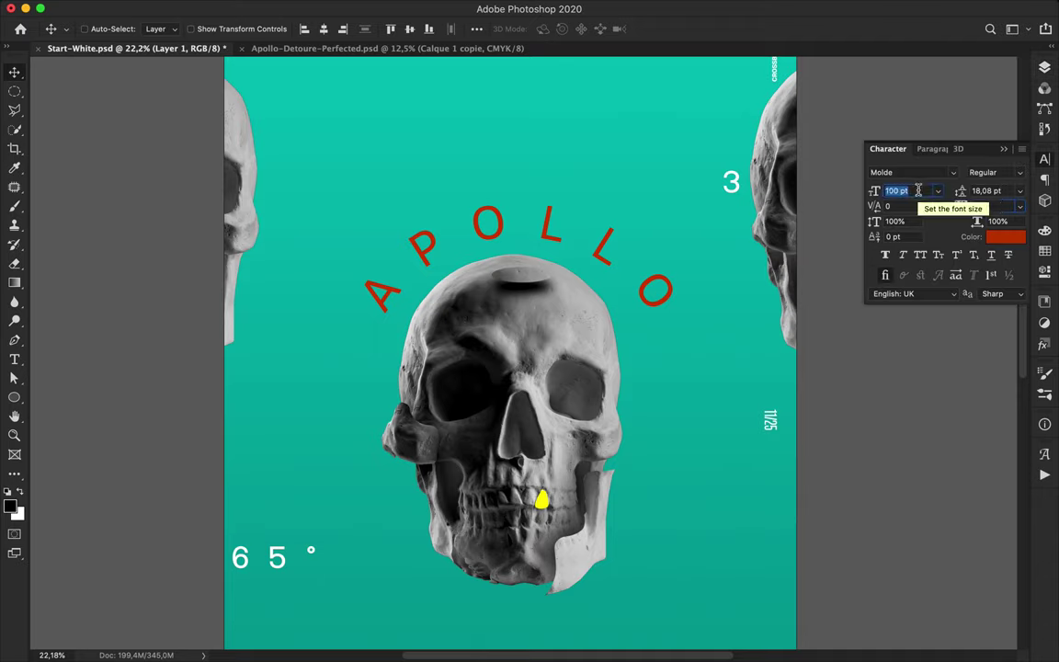
key("Down")
key("Down")
key("Down")
key("Down")
key("Down")
key("Down")
key("Down")
key("Down")
key("Down")
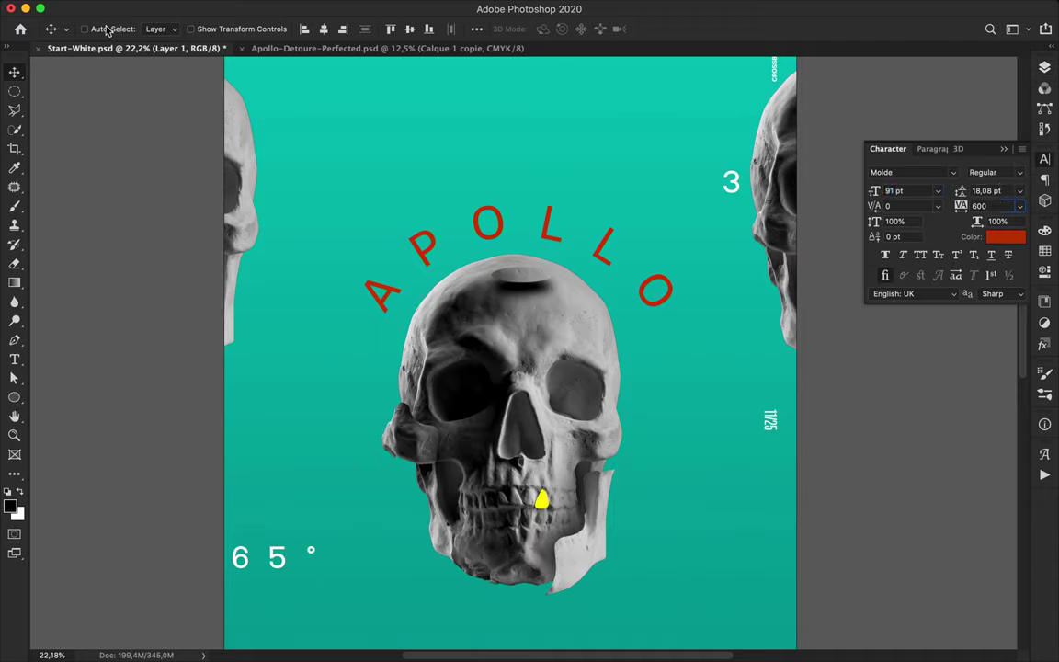
Set the arched APOLLO title's font size to 110 pt and its tracking to 980
left_click(485, 239, "super")
left_click(927, 193)
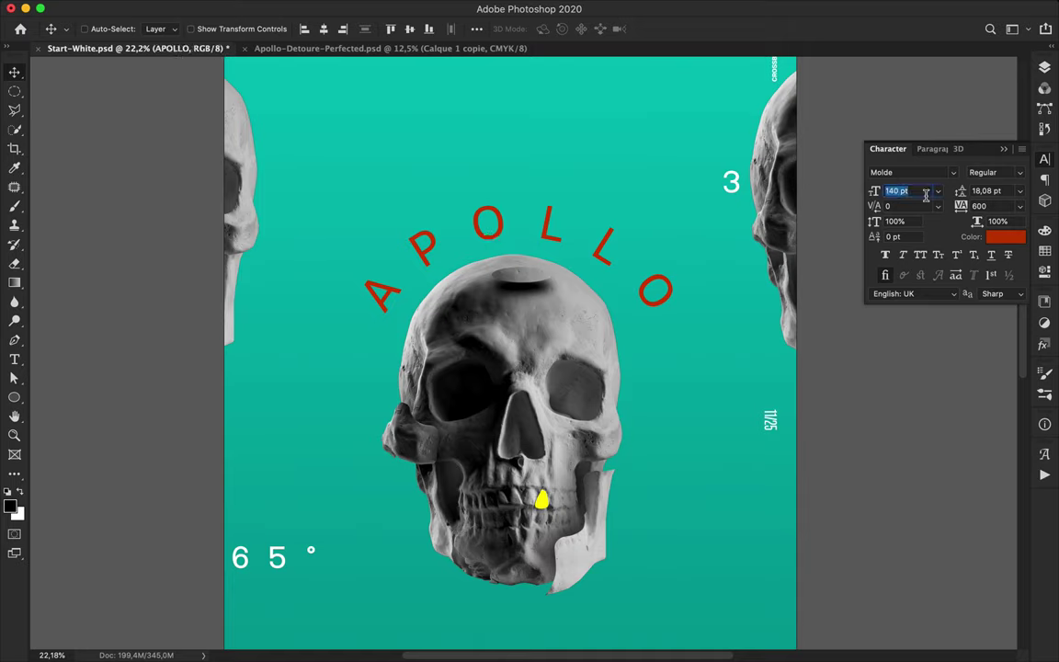
key("shift+Down")
key("shift+Down")
key("shift+Down")
left_click_drag(964, 210, 963, 207)
left_click(916, 191)
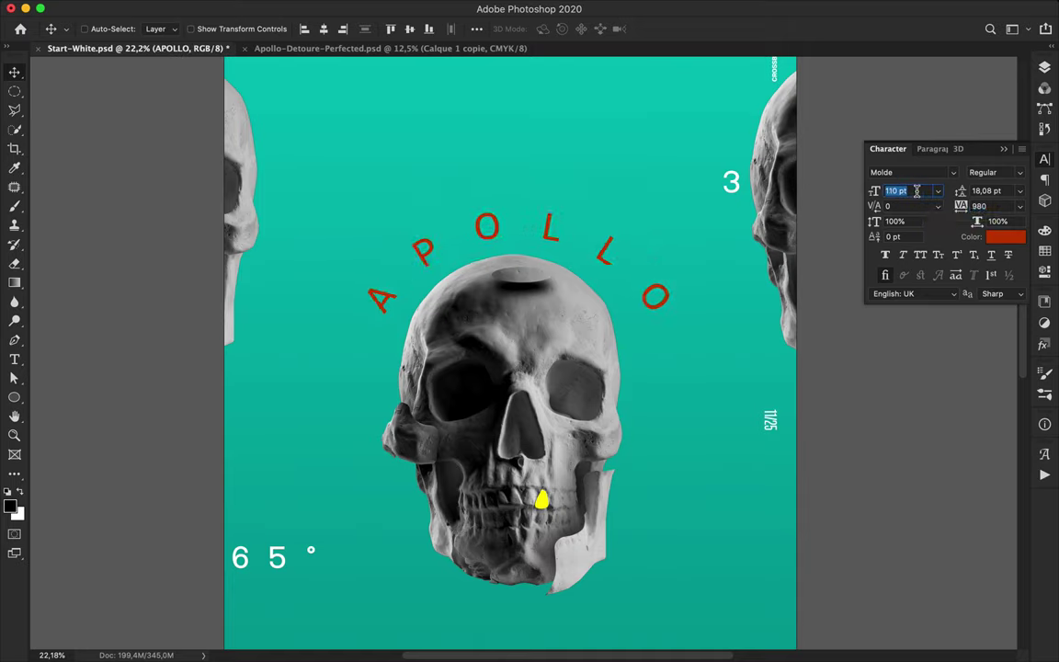
Fit the whole poster in view and save the document
left_click(16, 73)
key("super+minus")
scroll(392, 294, "down", 3)
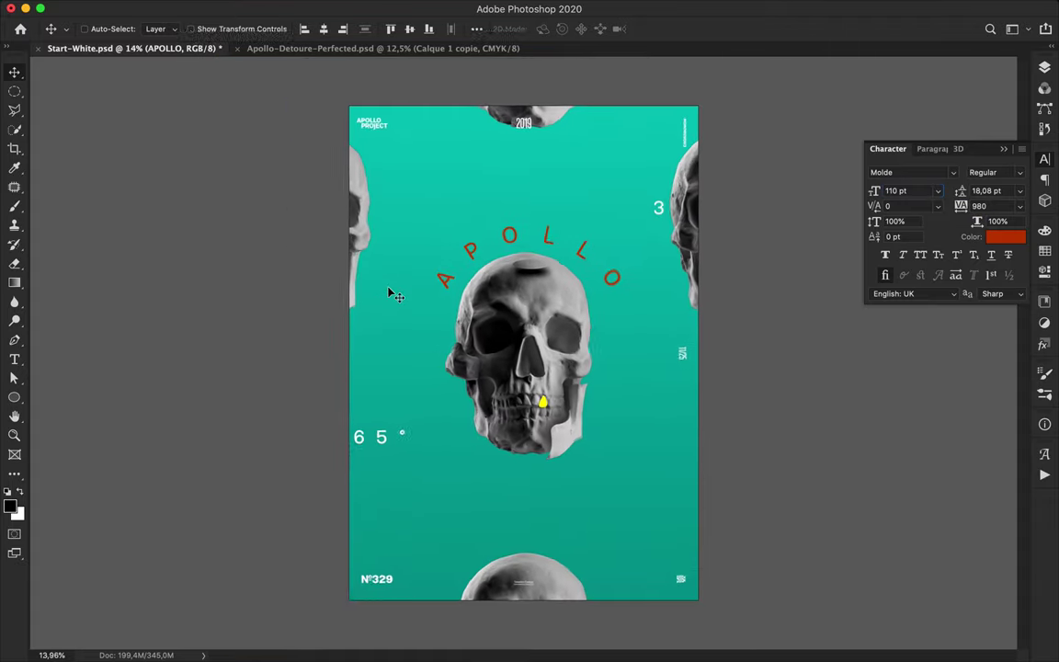
key("super+s")
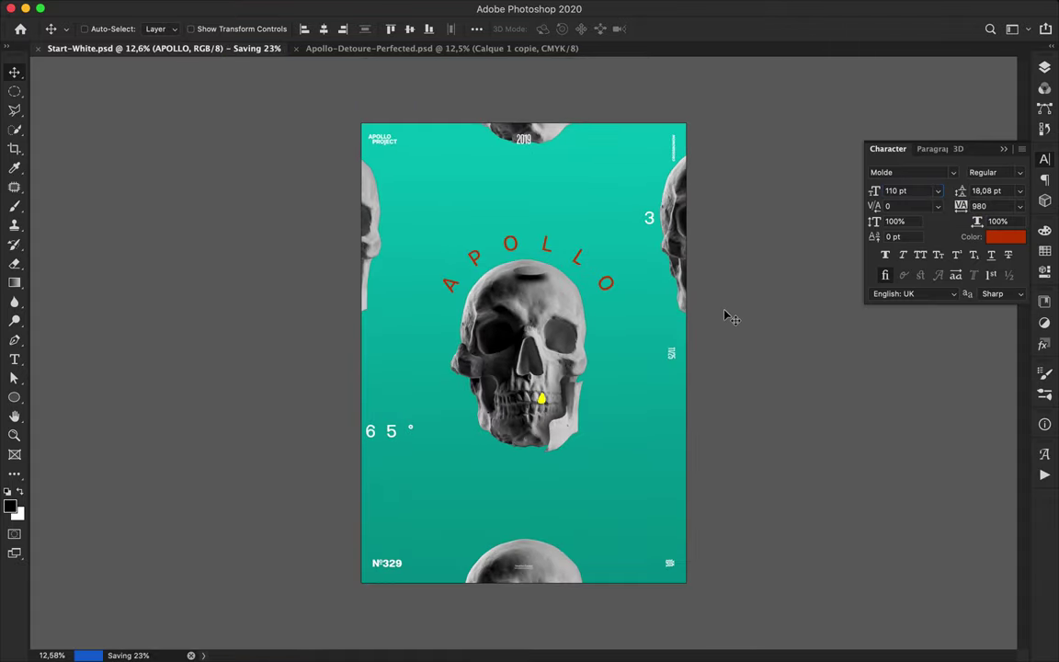
Add the text SKULL in the upper part of the poster and move it above the arched APOLLO title
scroll(479, 201, "up", 3)
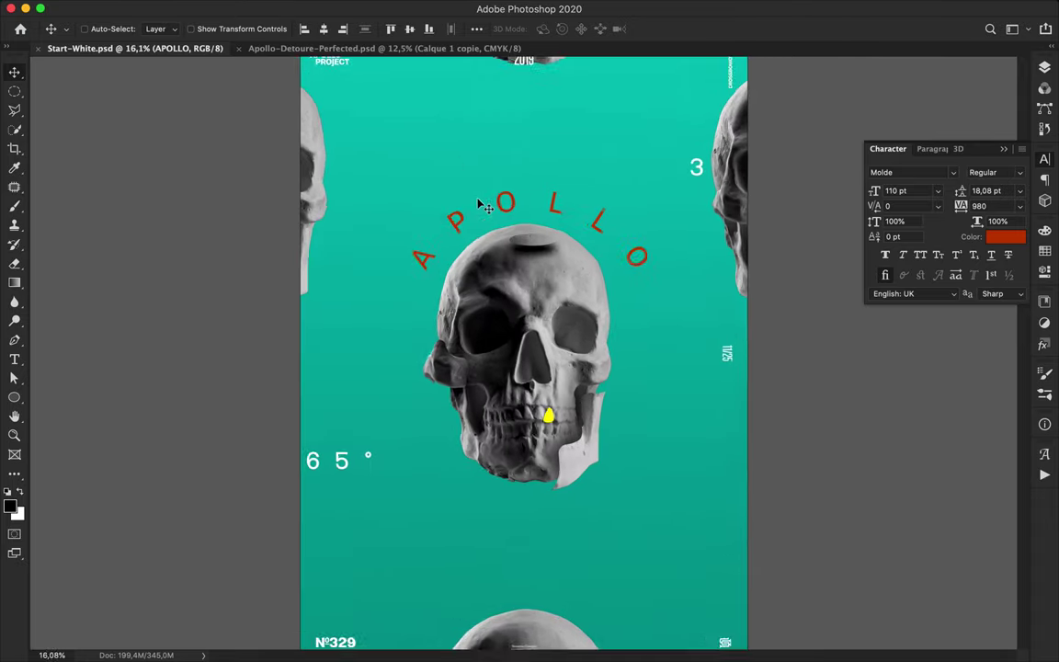
scroll(480, 206, "down", 1)
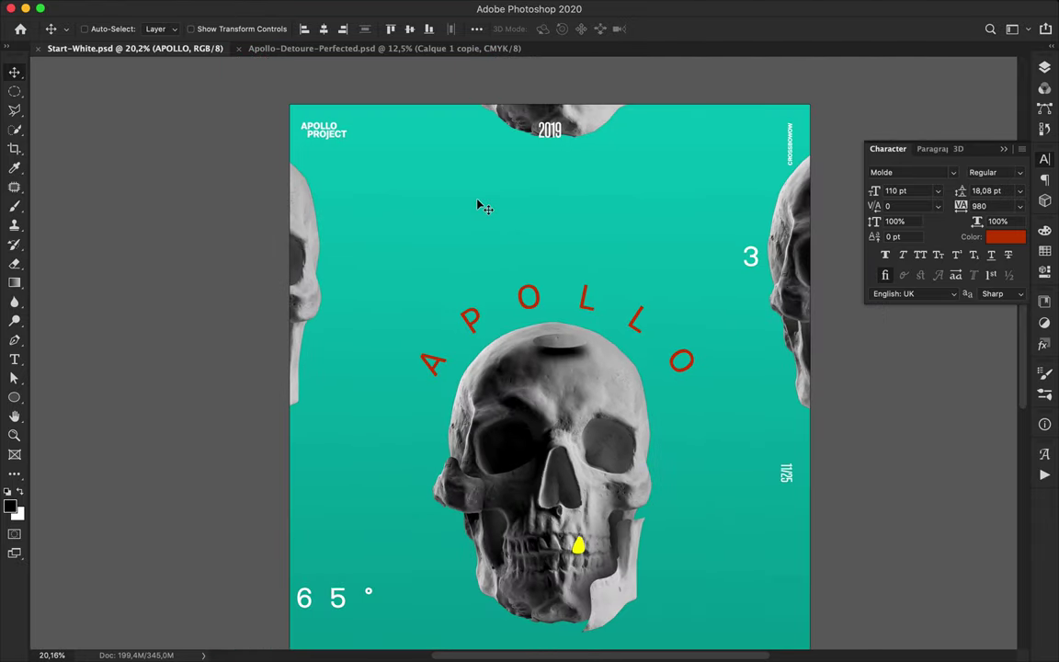
key("t")
left_click(376, 200)
type("SKULL")
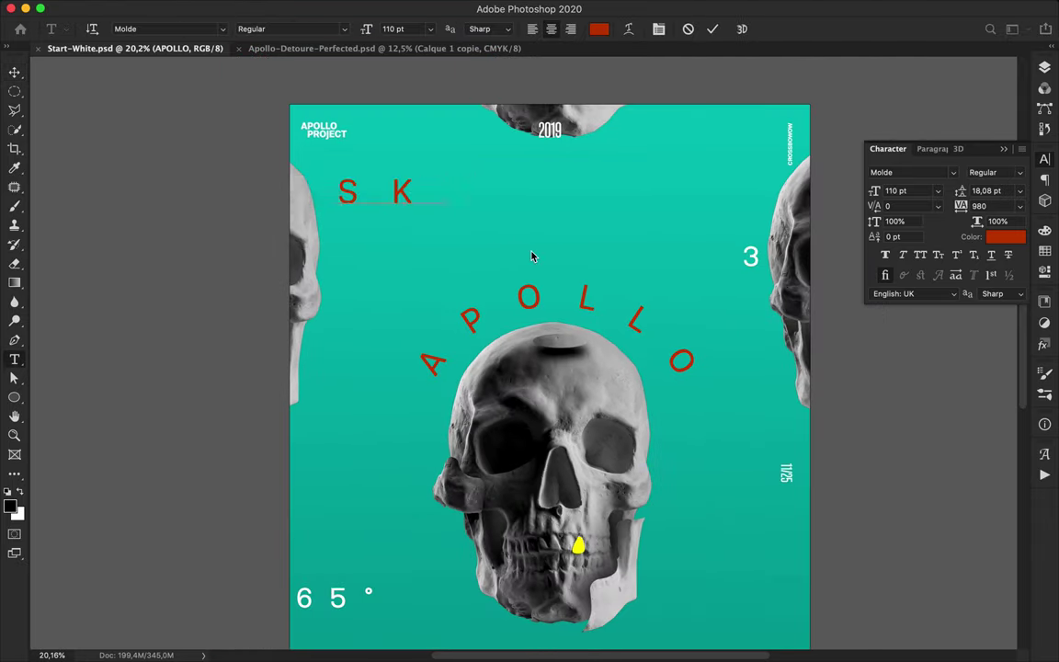
key("super+Return")
key("v")
left_click_drag(432, 200, 552, 233)
Change the SKULL text's color to white
key("t")
left_click(599, 32)
left_click_drag(572, 338, 516, 288)
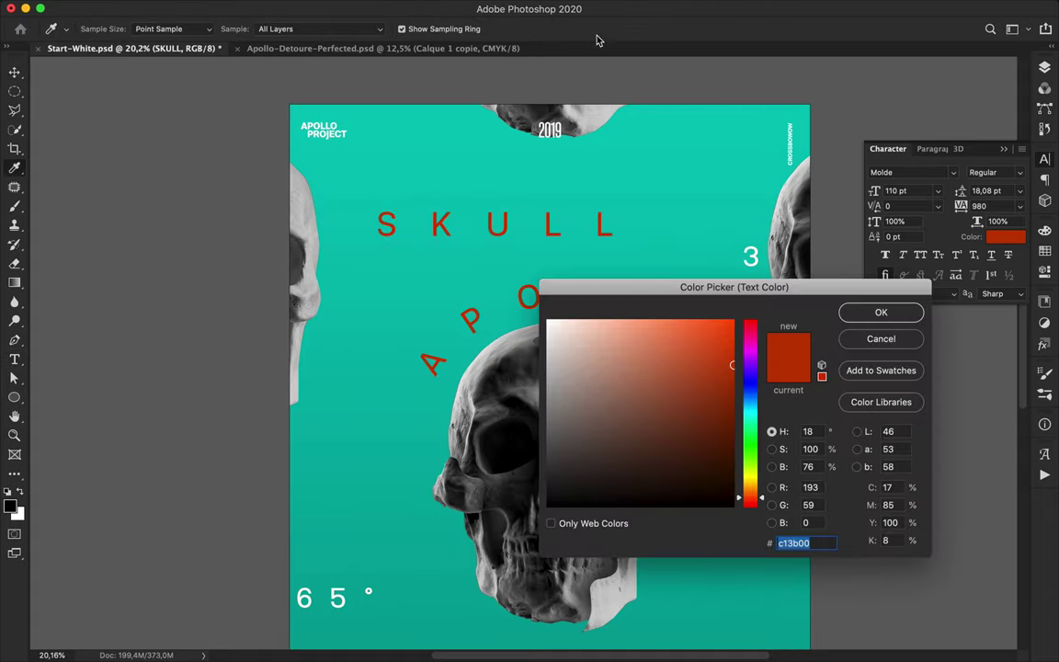
left_click(901, 312)
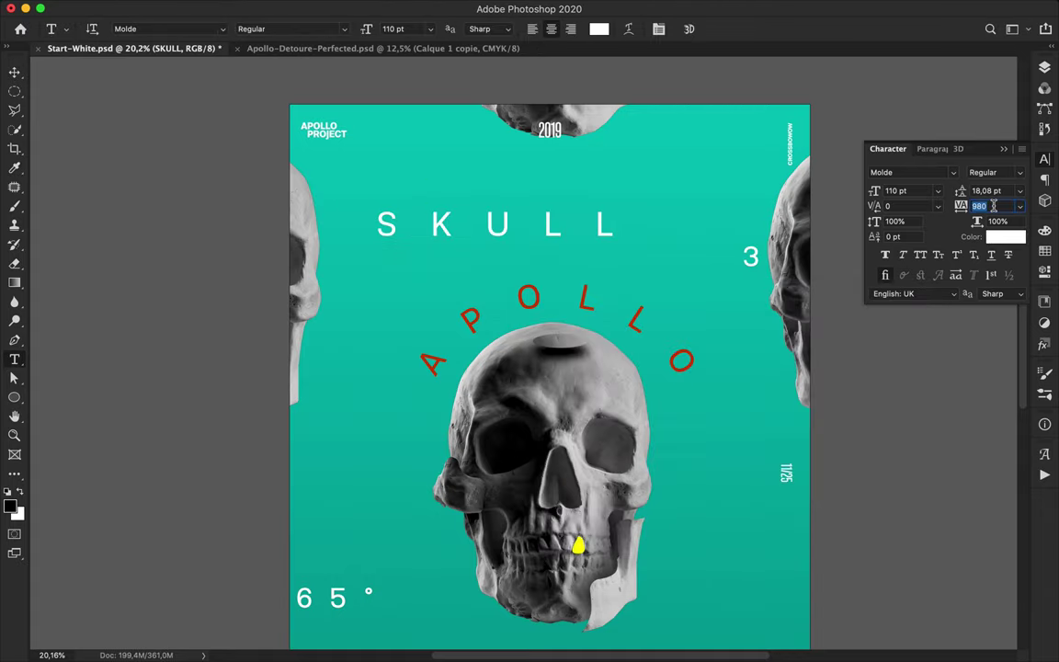
Set the SKULL text's font size to 30 pt
key("shift+Down")
key("shift+Down")
key("shift+Down")
key("shift+Down")
key("shift+Down")
key("shift+Down")
left_click(908, 192)
key("shift+Down")
key("shift+Down")
key("shift+Down")
key("shift+Down")
key("shift+Down")
key("shift+Down")
key("shift+Down")
key("shift+Down")
key("shift+Down")
key("shift+Down")
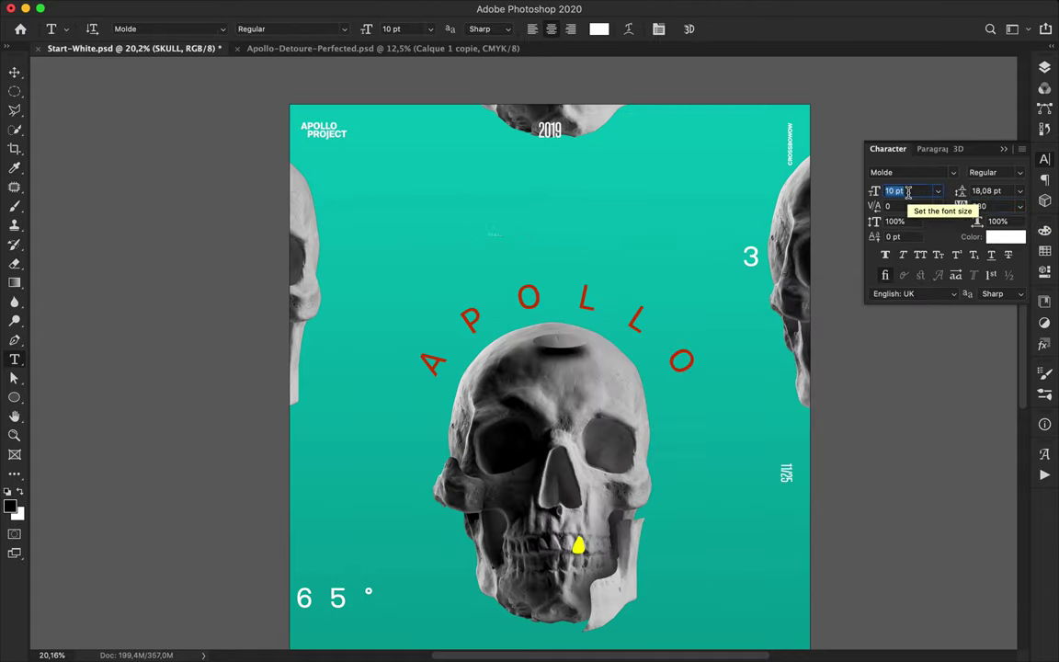
type("30")
key("Return")
Set the SKULL text's tracking to 2180 and move it beneath the APOLLO PROJECT logo
left_click(998, 204)
key("shift+Up")
key("shift+Up")
key("shift+Up")
key("shift+Up")
key("shift+Up")
key("shift+Up")
key("shift+Up")
key("shift+Up")
key("shift+Up")
key("shift+Up")
key("shift+Up")
key("shift+Up")
key("v")
left_click_drag(525, 218, 405, 187)
Duplicate the SKULL line directly below and widen the copy's gaps between K and U and between the two Ls
double_click(395, 181)
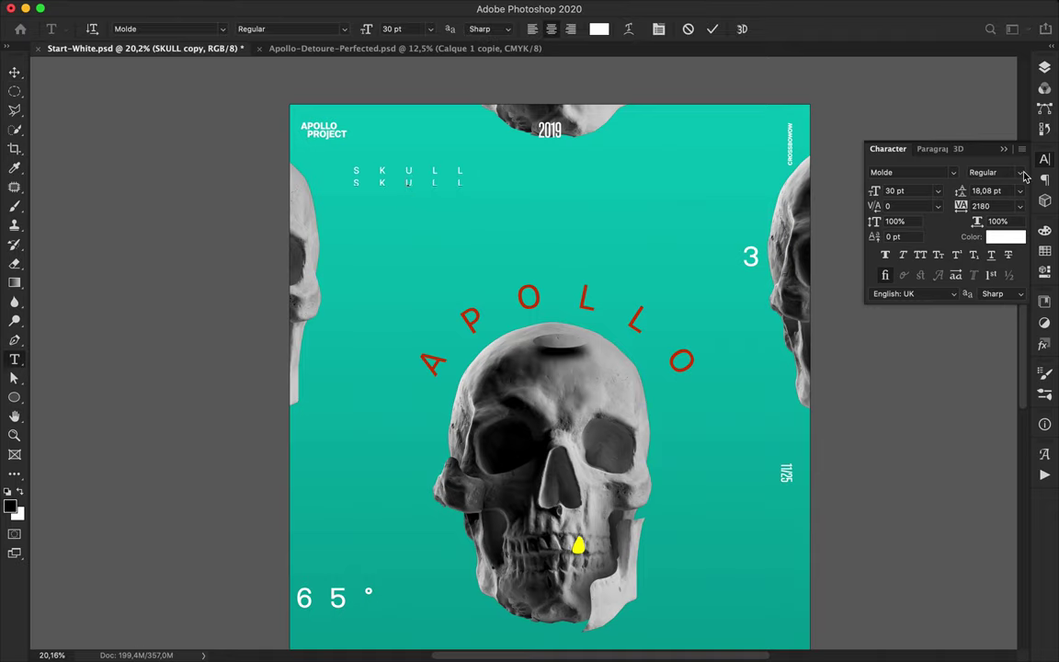
type("4180")
key("Return")
left_click(924, 206)
type("1500")
key("Return")
key("shift+Up")
key("shift+Up")
key("shift+Up")
key("Return")
key("super+Return")
key("v")
Add a third SKULL line by copying the first, widening its gaps after the K, the U and the first L
left_click(381, 170, "super")
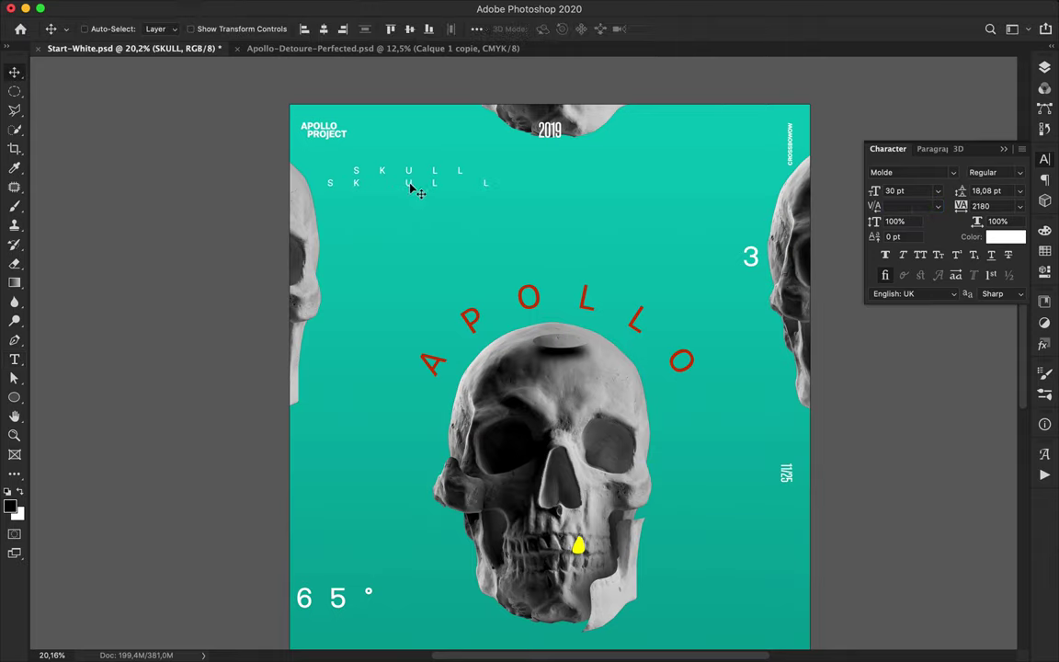
left_click_drag(411, 189, 411, 201)
key("t")
left_click(1017, 206)
double_click(982, 206)
type("5780")
left_click(906, 208)
type("2800")
key("Return")
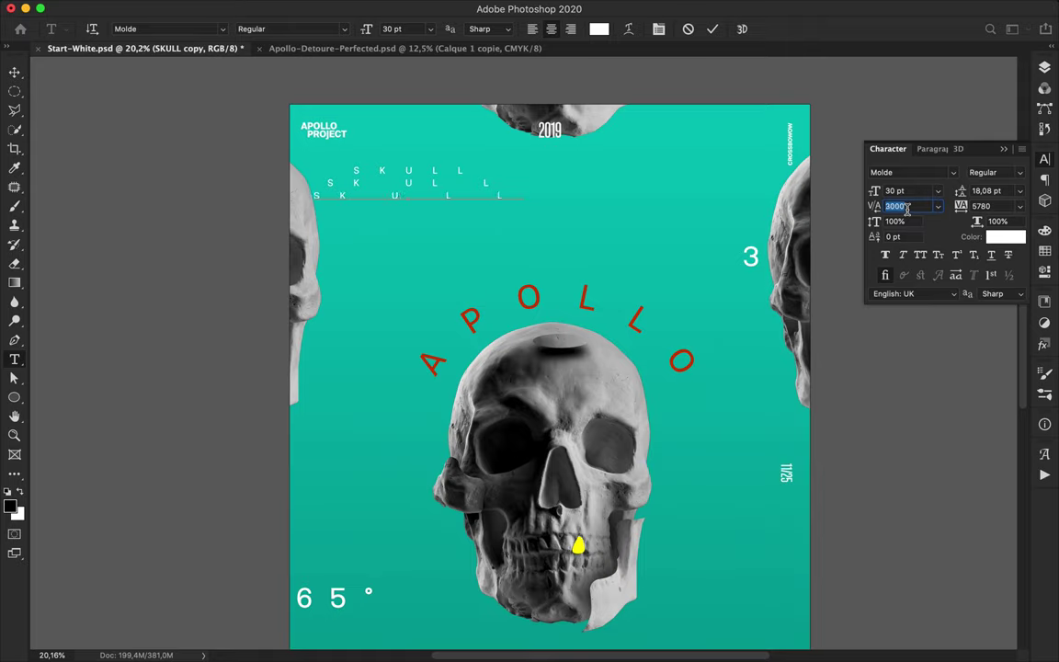
left_click(15, 72)
Add a fourth SKULL line by copying the first, with very wide kerning after the S and between the two Ls
left_click(436, 169, "super")
left_click_drag(435, 175, 435, 216)
key("t")
left_click(371, 215)
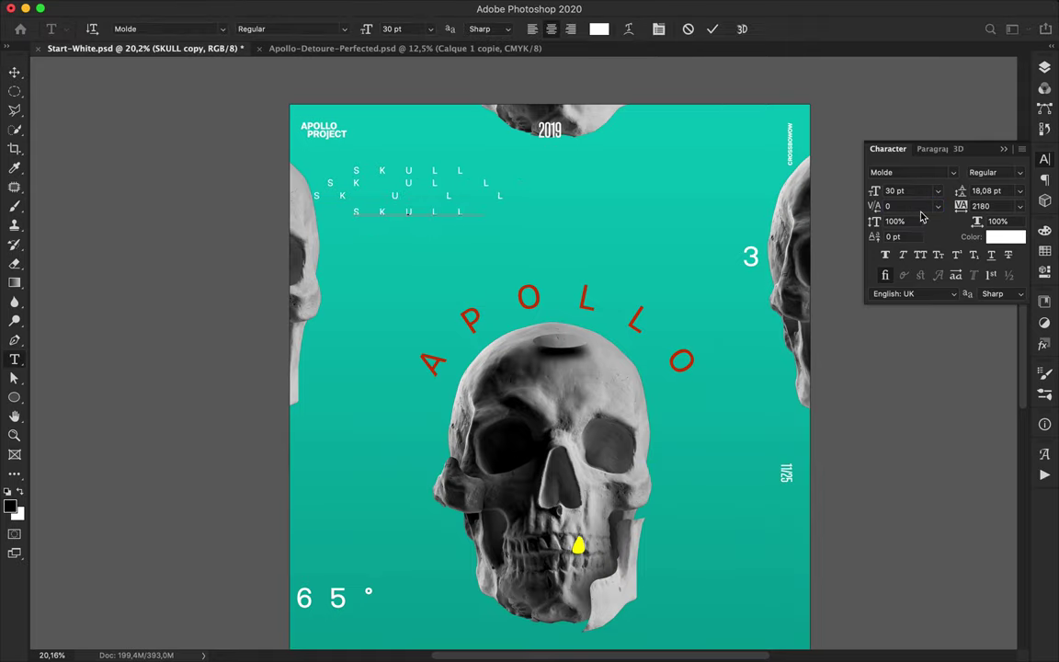
type("5500")
key("Return")
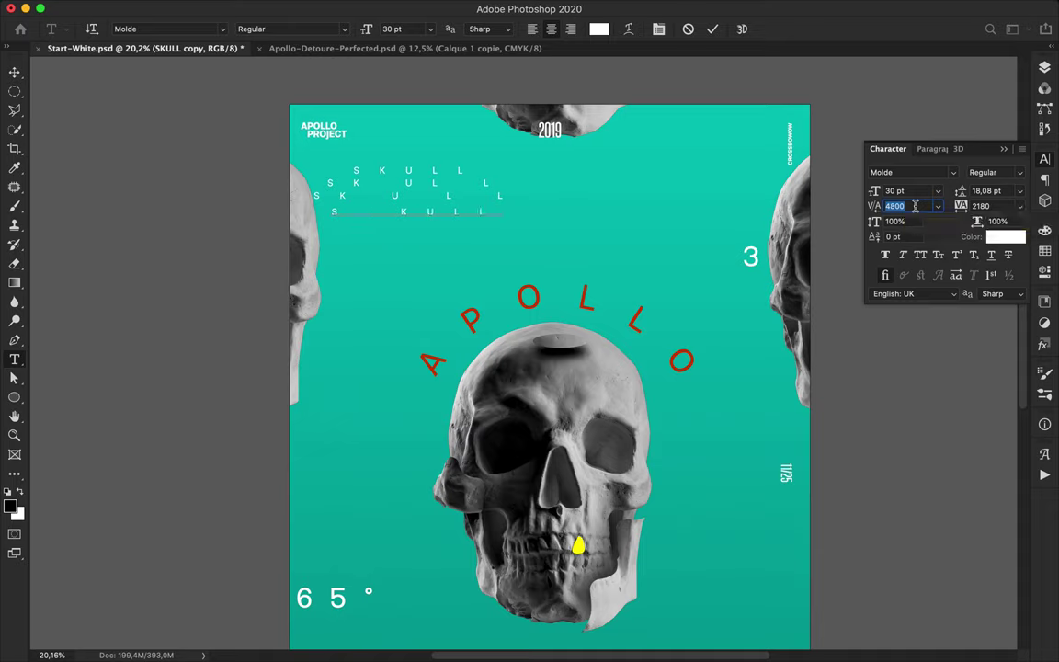
left_click(472, 212)
left_click(14, 71)
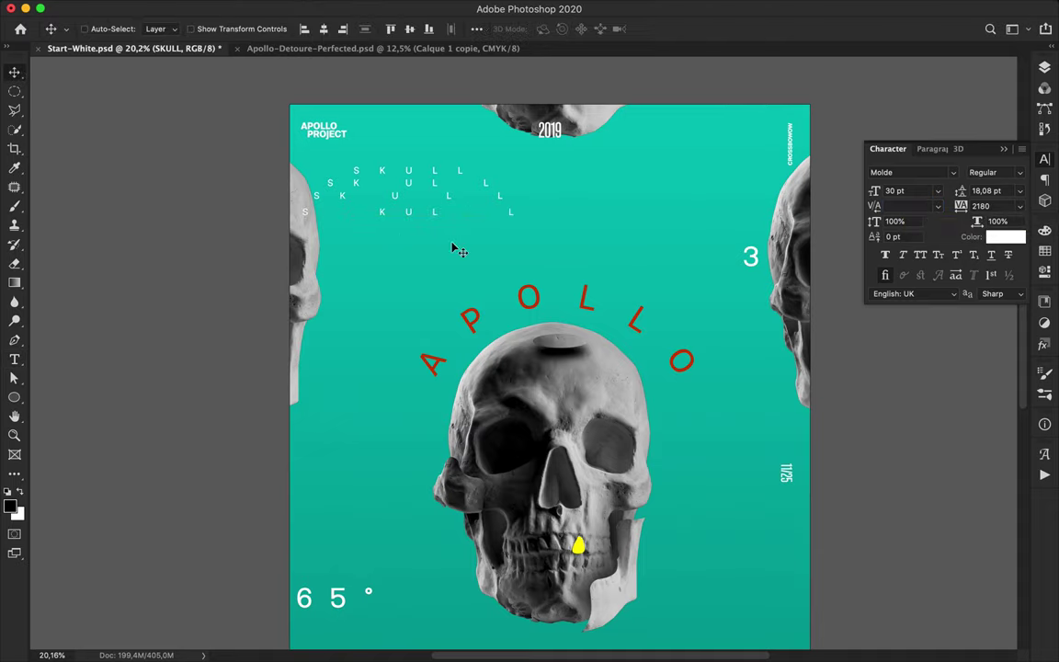
Add a fifth SKULL line by copying the first, kerning it 1100 after the S and 2400 after the K
left_click(416, 172, "super")
left_click_drag(415, 172, 415, 227)
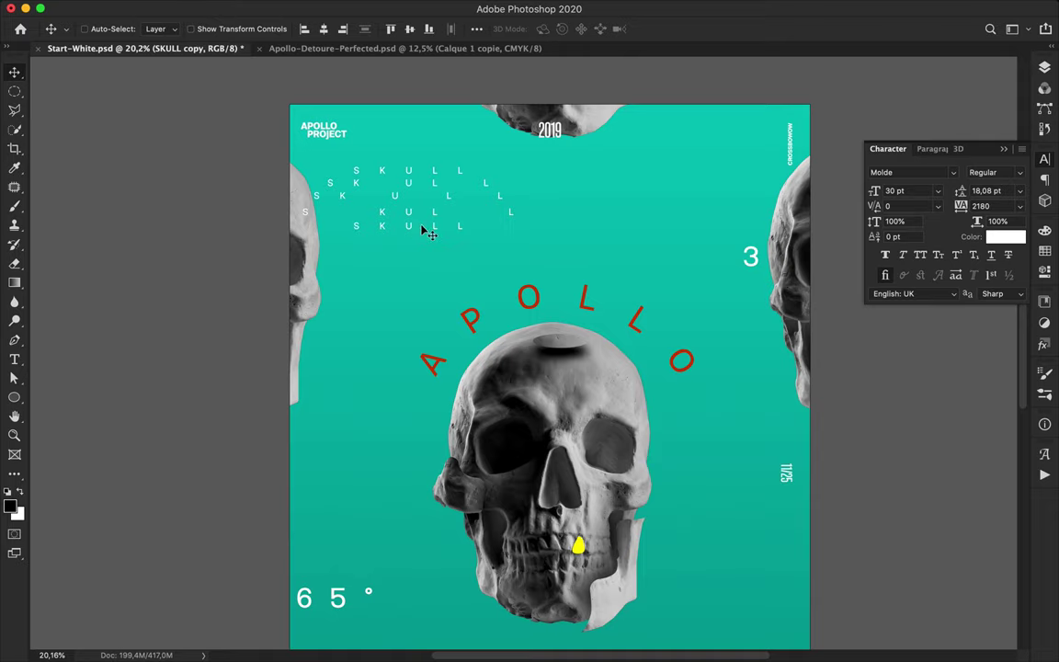
double_click(448, 226)
left_click(990, 205)
type("1000")
key("Return")
type("0")
key("Return")
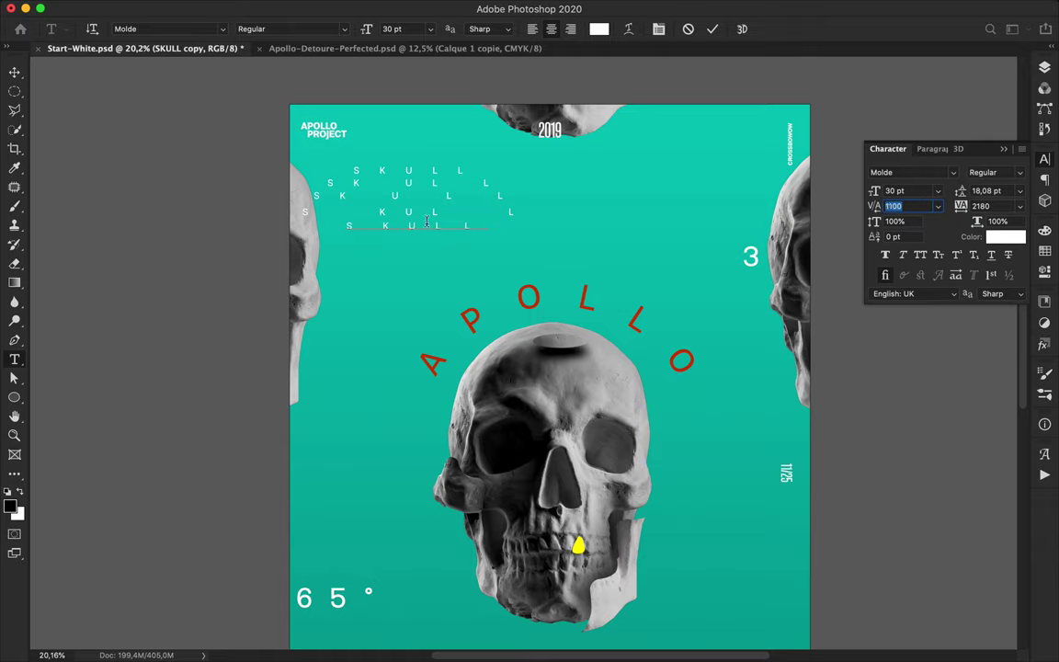
type("2400")
key("Return")
left_click(18, 72)
Duplicate the fifth SKULL line as a sixth, kerning the two Ls 2000 and widening the gap between U and L
mouse_move(453, 231)
left_mouse_down("alt")
mouse_move(454, 252)
mouse_move(452, 242)
left_mouse_up("alt")
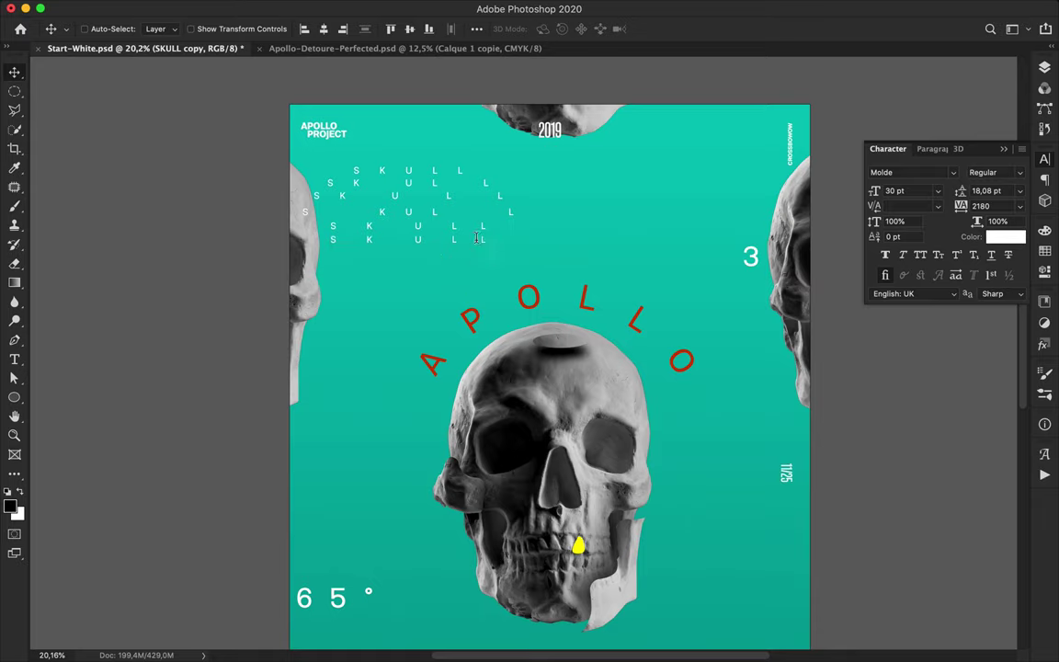
key("t")
left_click(917, 207)
left_click(916, 190)
left_click(916, 205)
left_click(917, 189)
left_click(465, 239)
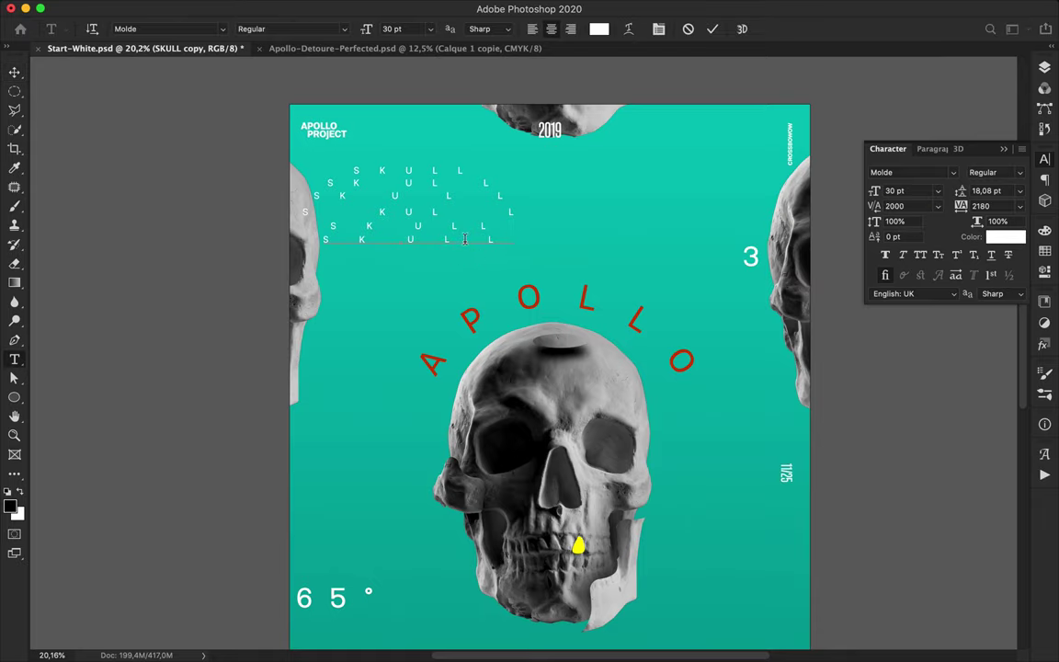
left_click(908, 206)
type("2300")
key("Return")
left_click(19, 72)
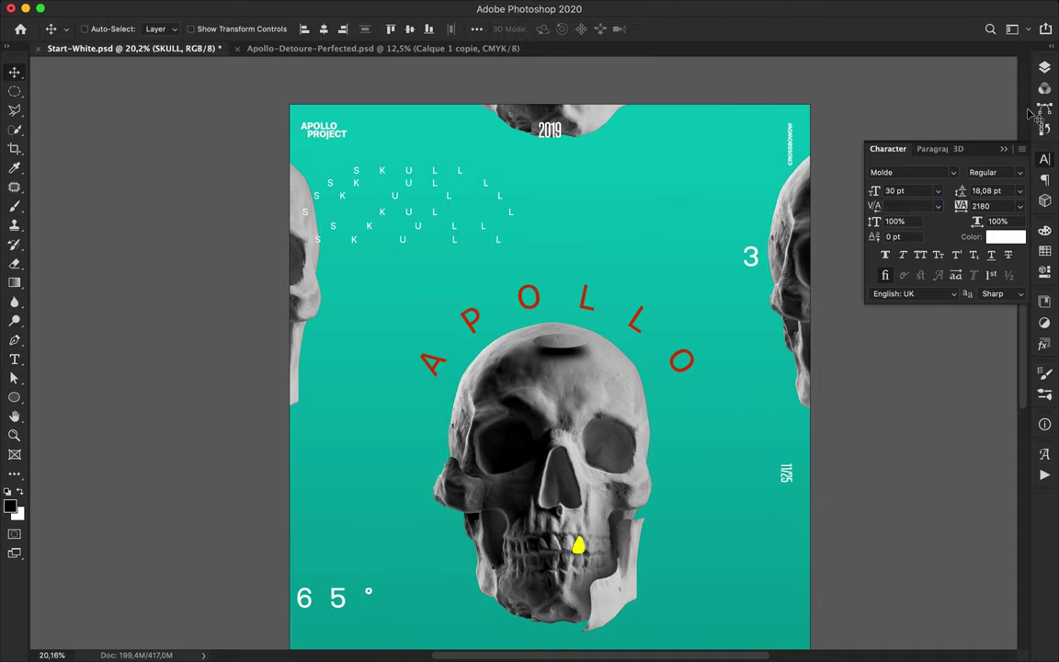
Select all six SKULL text layers and duplicate the block into the lower right area of the poster
left_click(1045, 67)
left_click(930, 316)
left_click(921, 164, "shift")
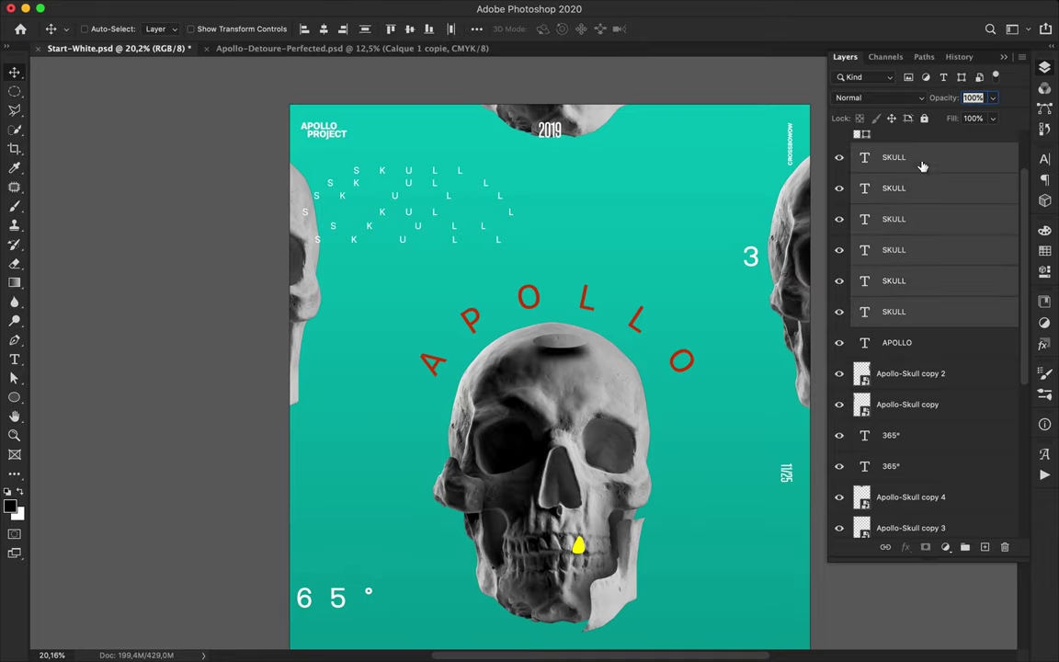
left_click_drag(439, 201, 722, 487)
scroll(683, 484, "down", 5)
scroll(723, 487, "down", 5)
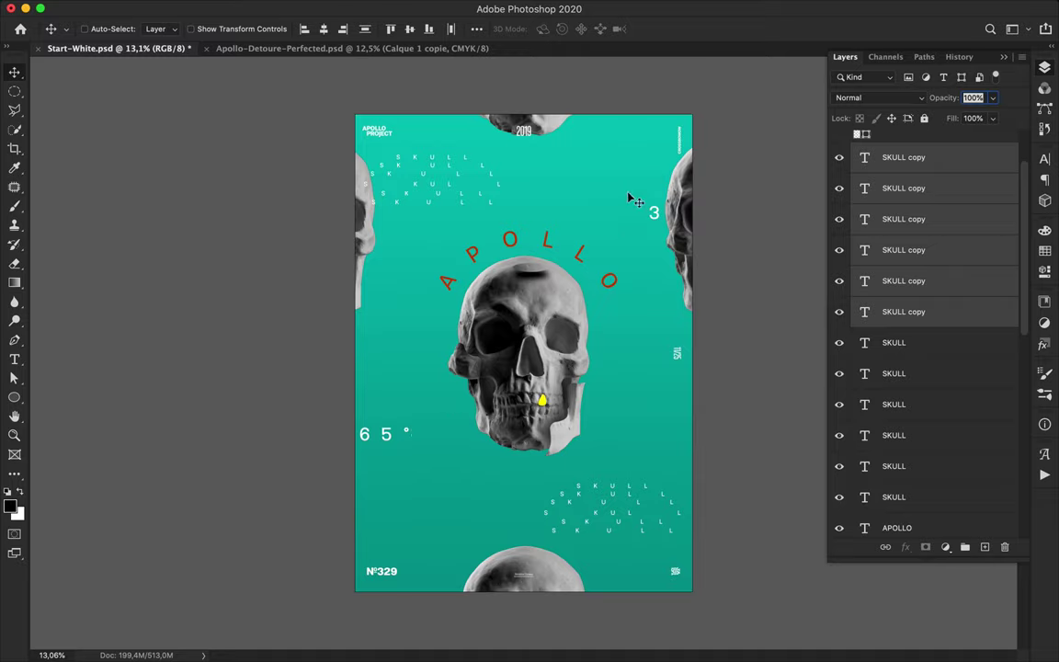
Draw a straight vertical line with the Pen tool along the poster's right edge, spanning its full height
key("p")
left_click(686, 106)
left_click(687, 598)
left_click(688, 420)
key("a")
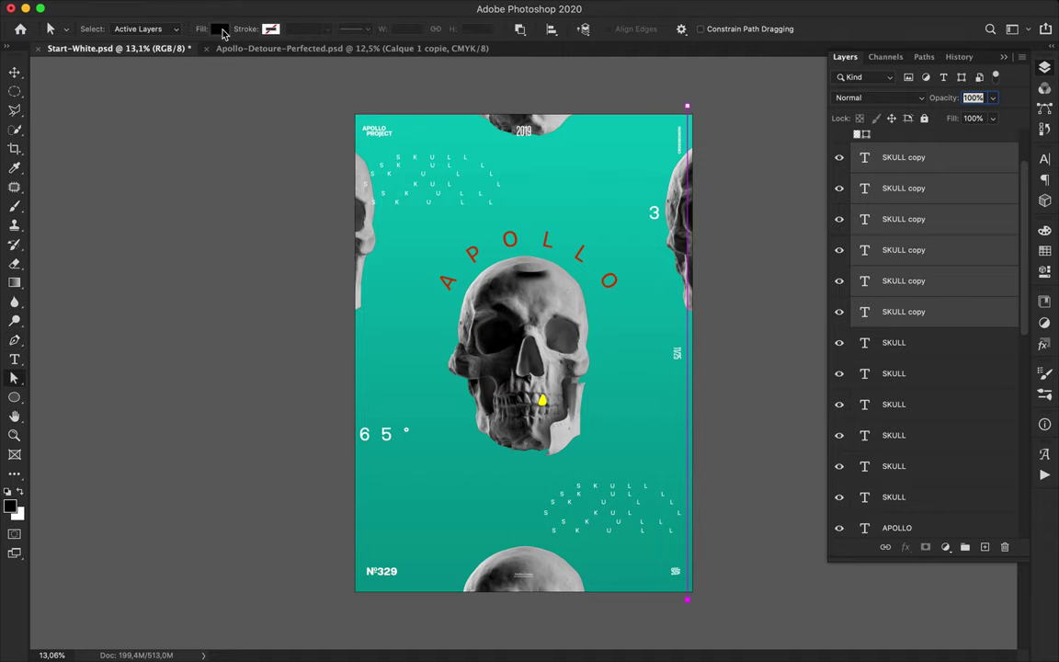
Redraw the vertical line along the poster's right edge as a Pen tool shape, spanning the full height
key("v")
key("p")
left_click(125, 30)
left_click(120, 18)
left_click(685, 105)
left_click(696, 593, "shift")
Remove the right-edge line's fill and give it a white stroke
key("a")
left_click(217, 31)
left_click(138, 58)
left_click(269, 31)
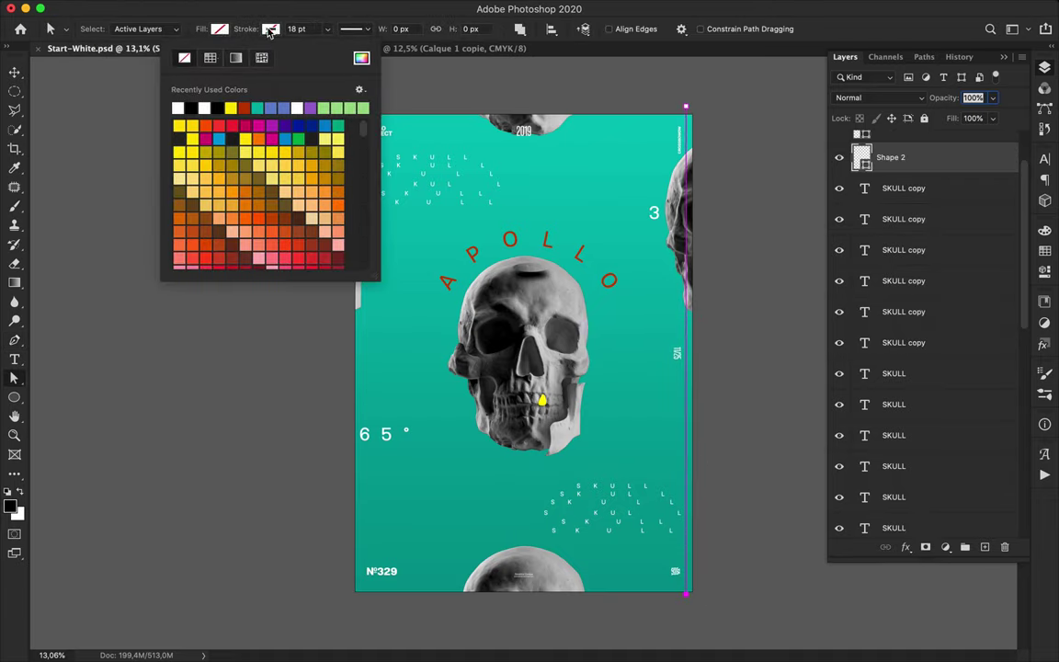
left_click(180, 108)
key("Escape")
Move the right-edge line's layer between the Apollo-Skull and Rectangle 1 layers
scroll(938, 491, "down", 10)
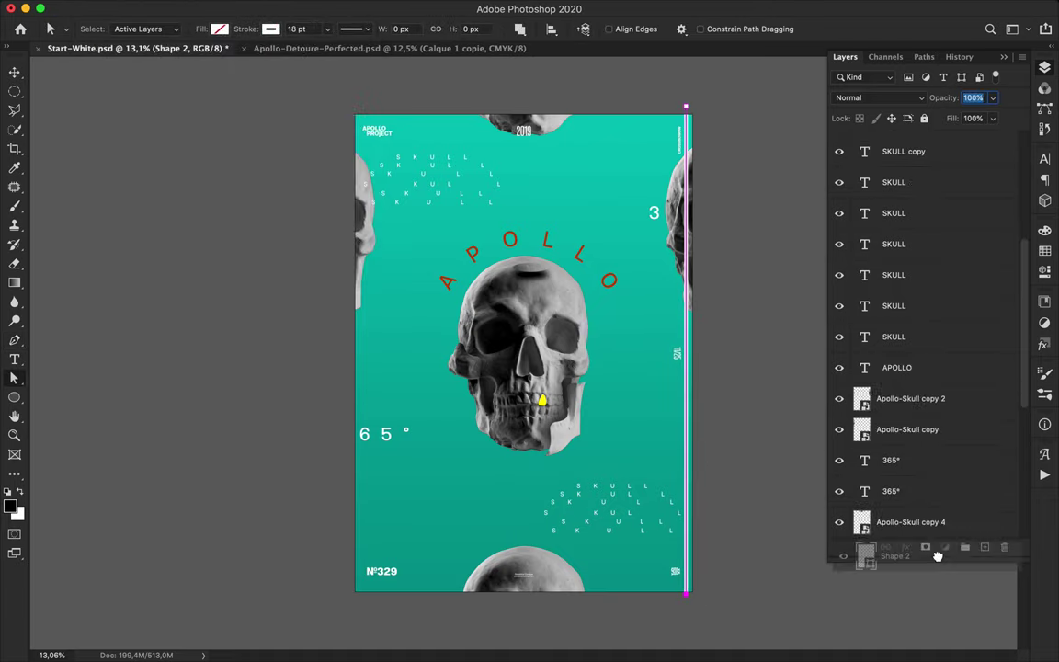
scroll(942, 482, "up", 10)
left_click_drag(896, 224, 953, 521)
left_click_drag(893, 493, 896, 463)
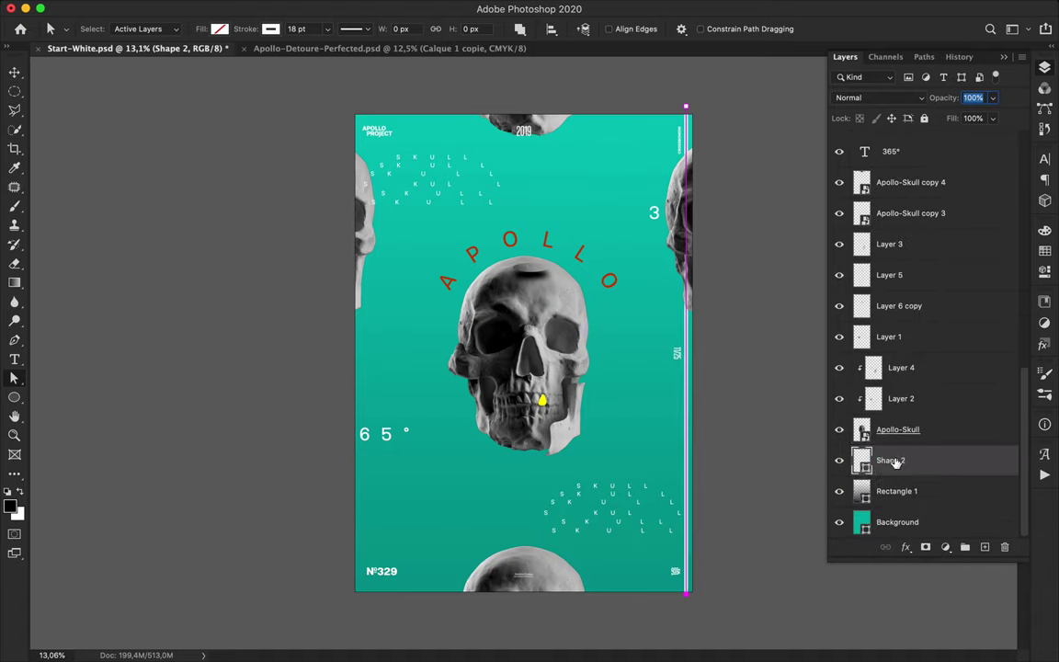
left_click(981, 97)
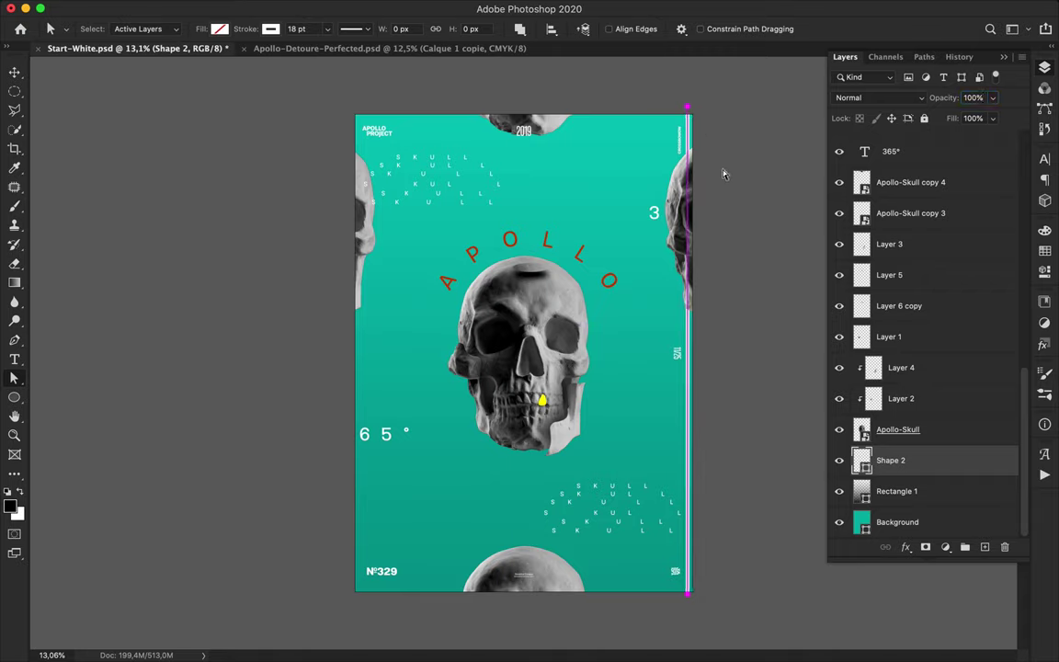
key("v")
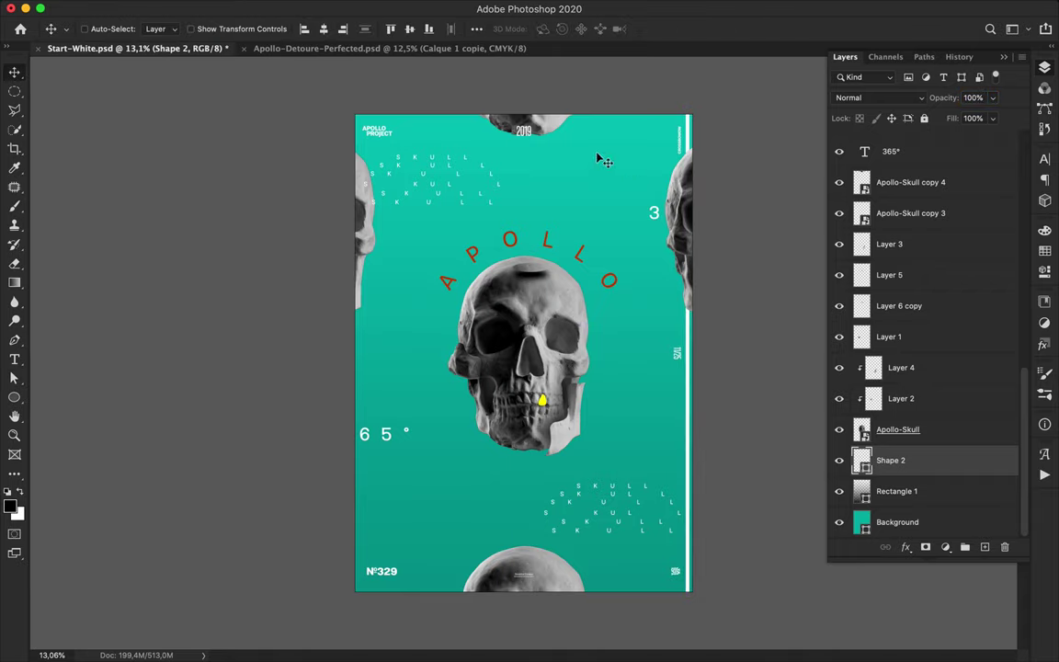
Draw a horizontal Pen tool line from the top skull to the poster's left edge and nudge it down slightly below the top edge
key("p")
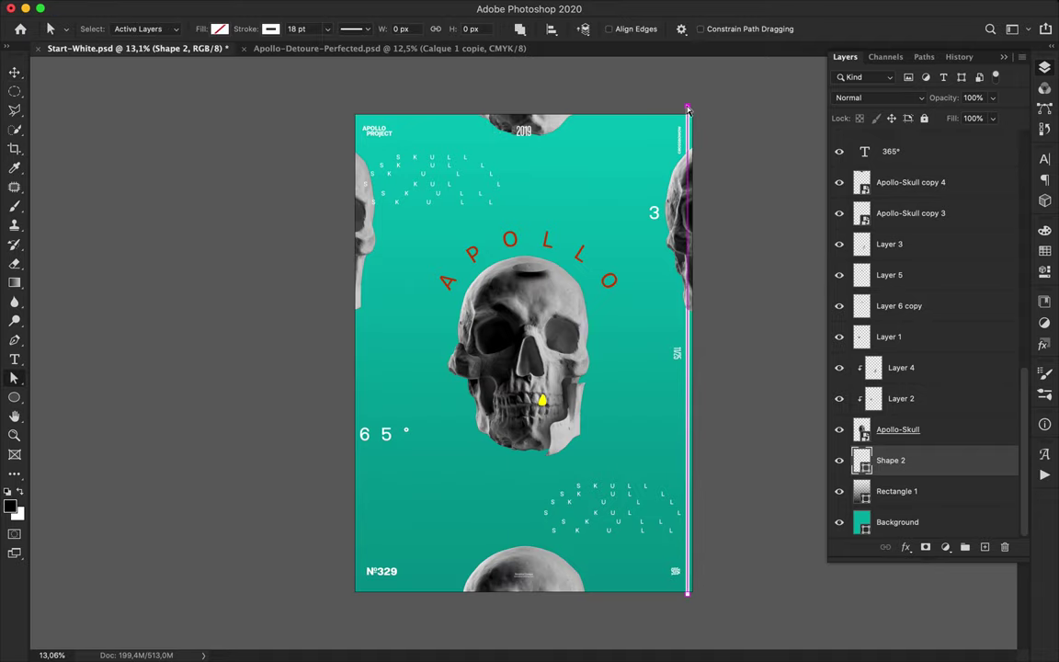
left_click(509, 137, "super")
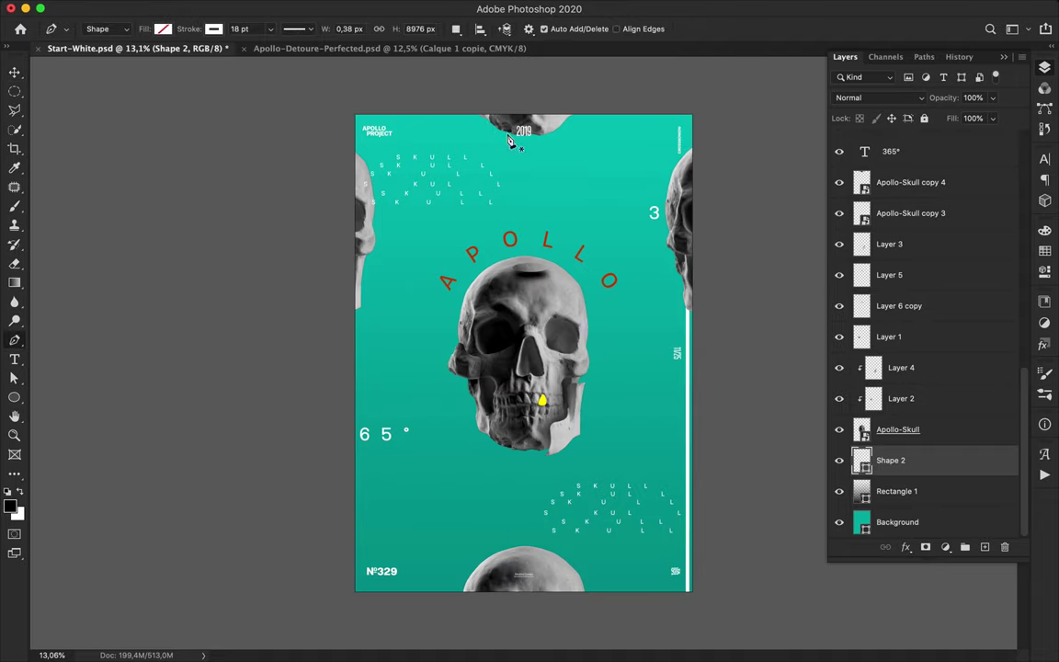
left_click(502, 117)
left_click(338, 120, "shift")
key("a")
key("v")
key("shift+Down")
key("shift+Down")
key("shift+Down")
Set the top line's stroke width to 8 pt and duplicate it to the poster's bottom edge, ending at the bottom skull
key("a")
left_click(306, 29)
type("11")
key("Return")
left_click(310, 92)
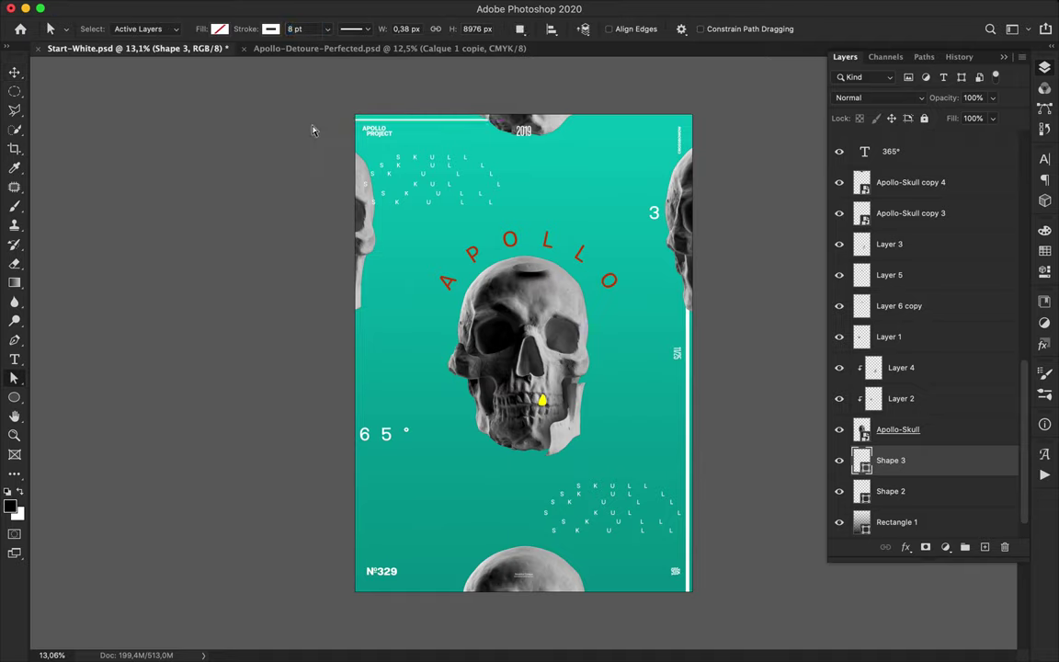
key("v")
left_click_drag(397, 118, 449, 587)
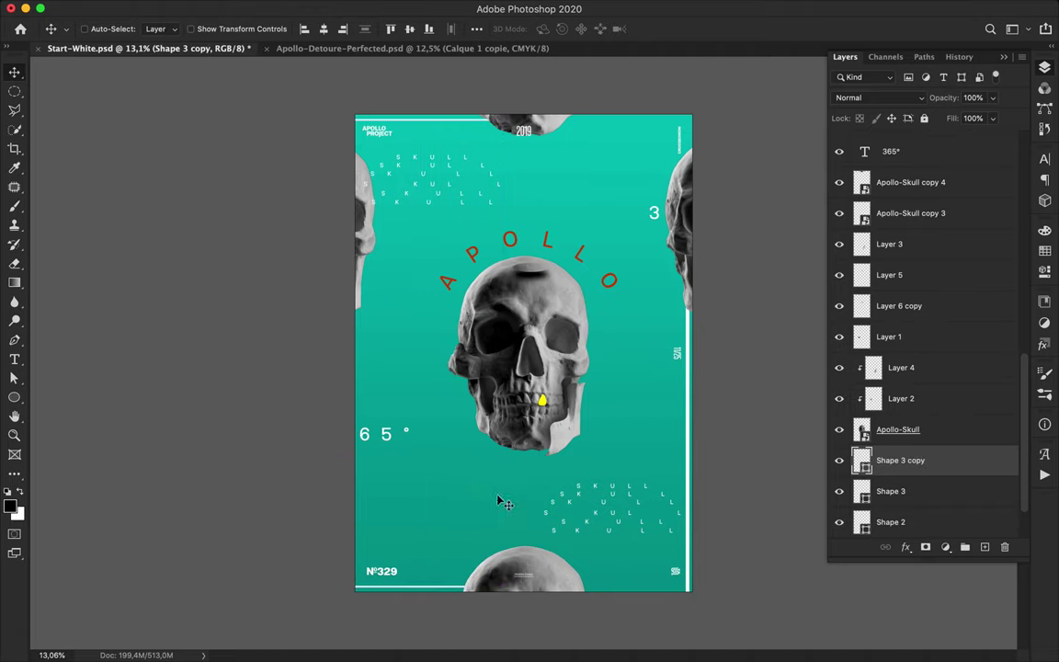
Draw an L-shaped Pen tool line down the left side of the central skull and across below its jaw
key("p")
left_click(434, 301)
left_click(435, 504)
left_click(526, 504)
key("a")
Draw an inverted L-shaped line about 1900 px wide and 5660 px high, above and down the right side of the central skull
key("p")
left_click(549, 178)
left_click(640, 177)
left_click(641, 450)
key("a")
left_click(767, 428)
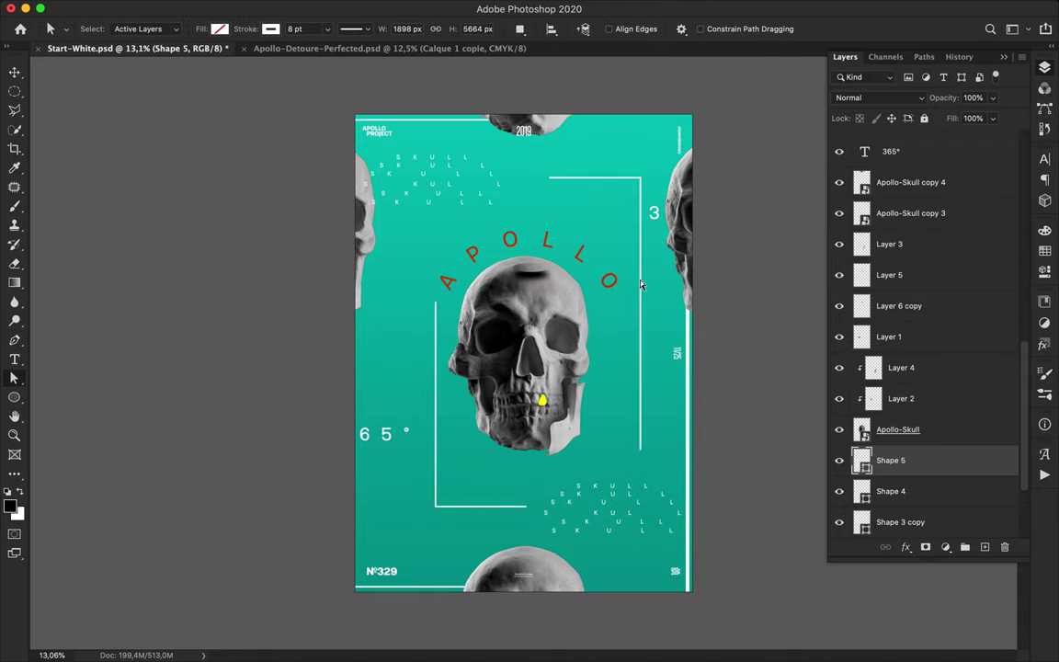
Set the inverted L-shaped line's stroke width to 28 pt and shift it slightly down and left
left_click(316, 29)
key("shift+Up")
key("shift+Up")
key("Return")
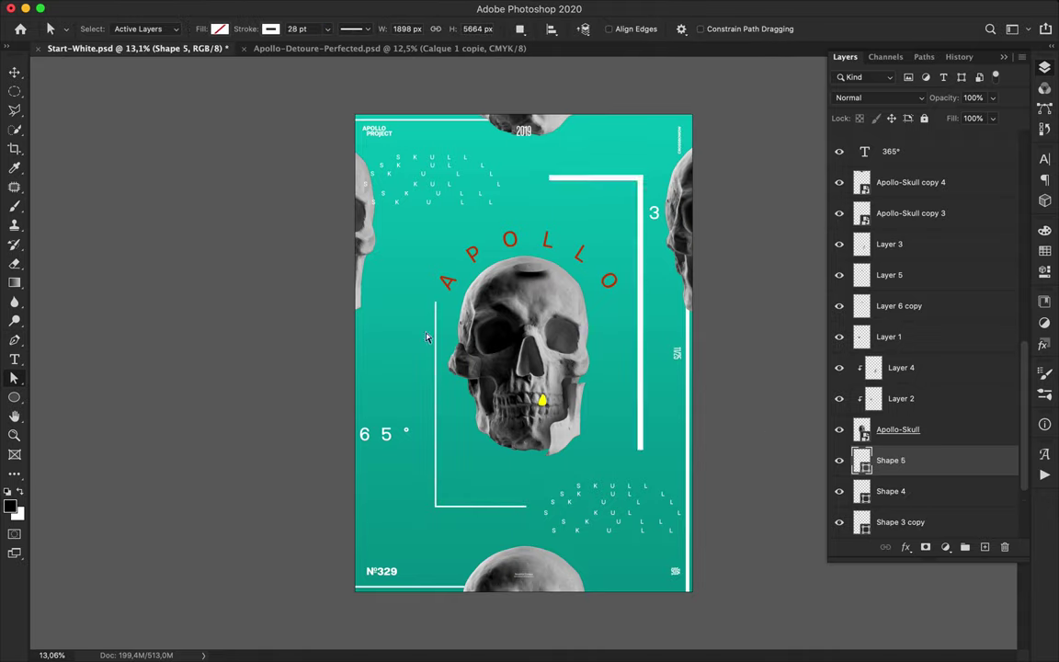
key("v")
left_click_drag(642, 351, 636, 358)
Export the poster for the web as a 1200 px wide JPEG named Poster-Skull, and save the document
key("ctrl+s")
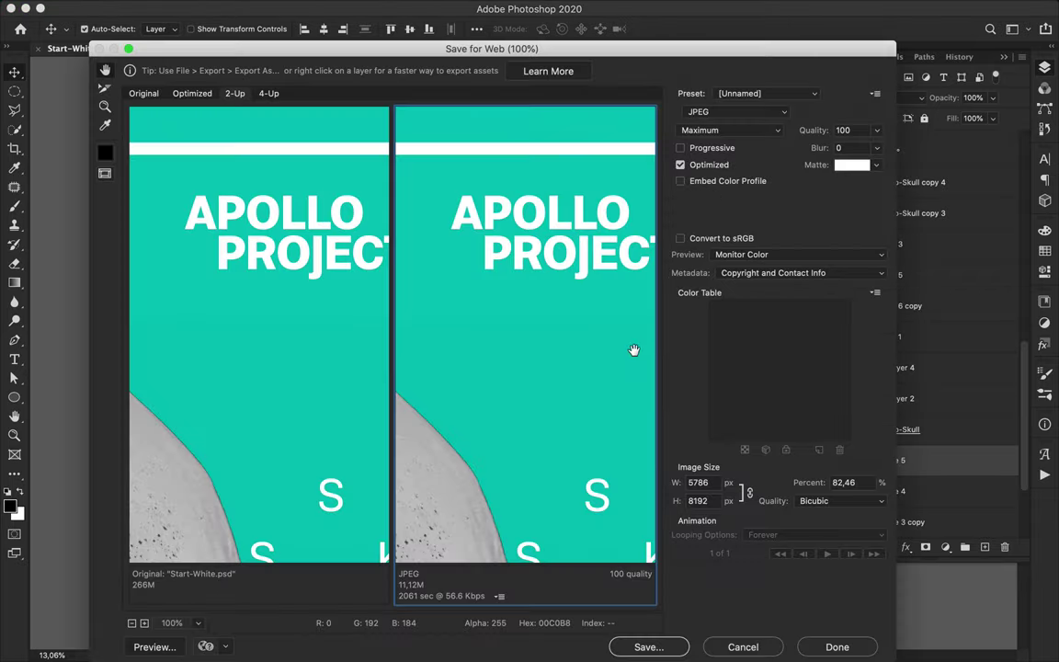
double_click(706, 480)
type("1200")
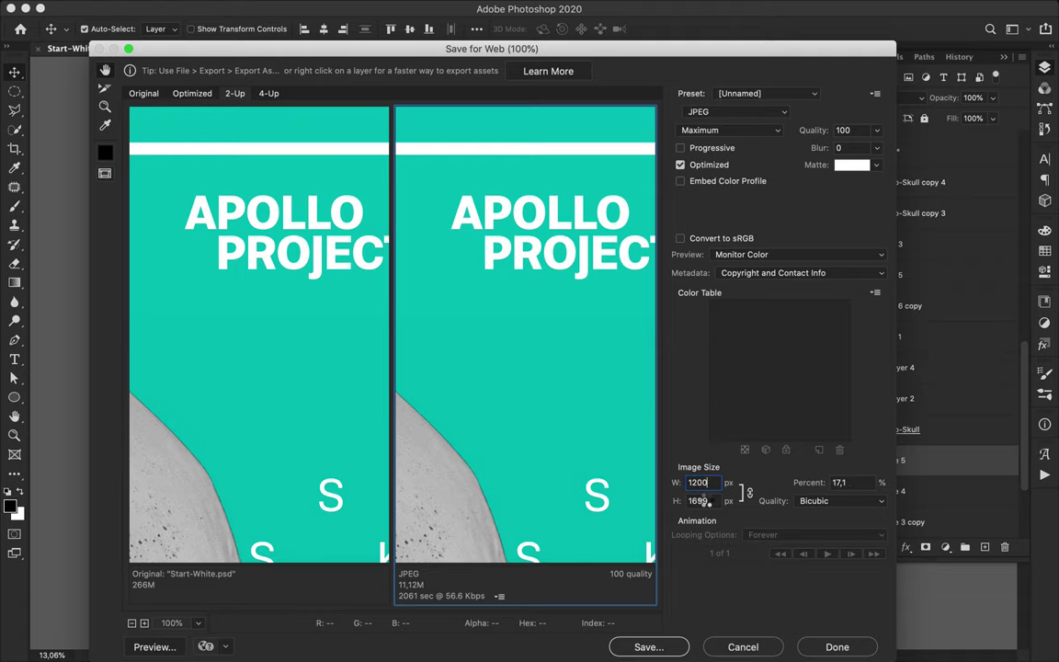
left_click(648, 646)
double_click(460, 35)
key("super+a")
type("Poster-")
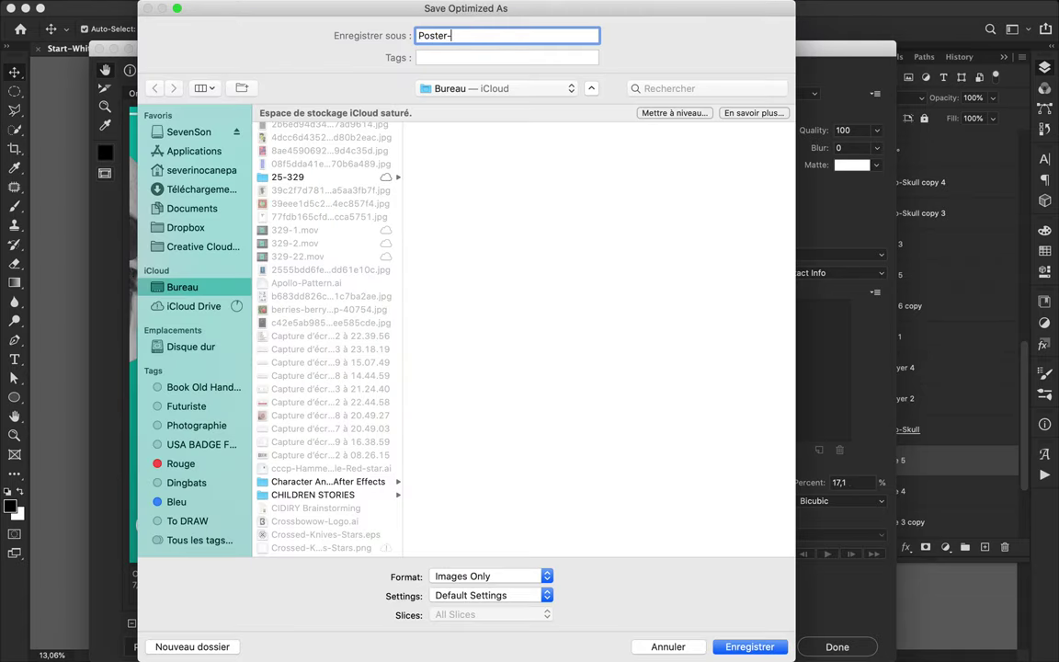
type("Skull.")
key("Return")
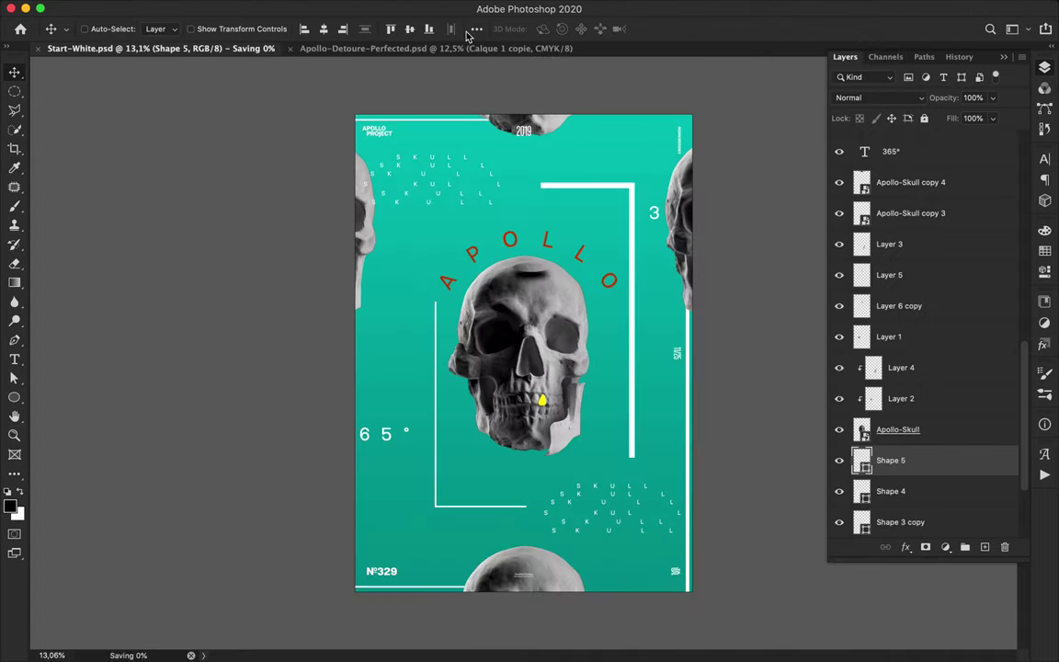
Quit Adobe Illustrator without saving the changes to its open logo document
left_click(484, 633)
right_click(485, 632)
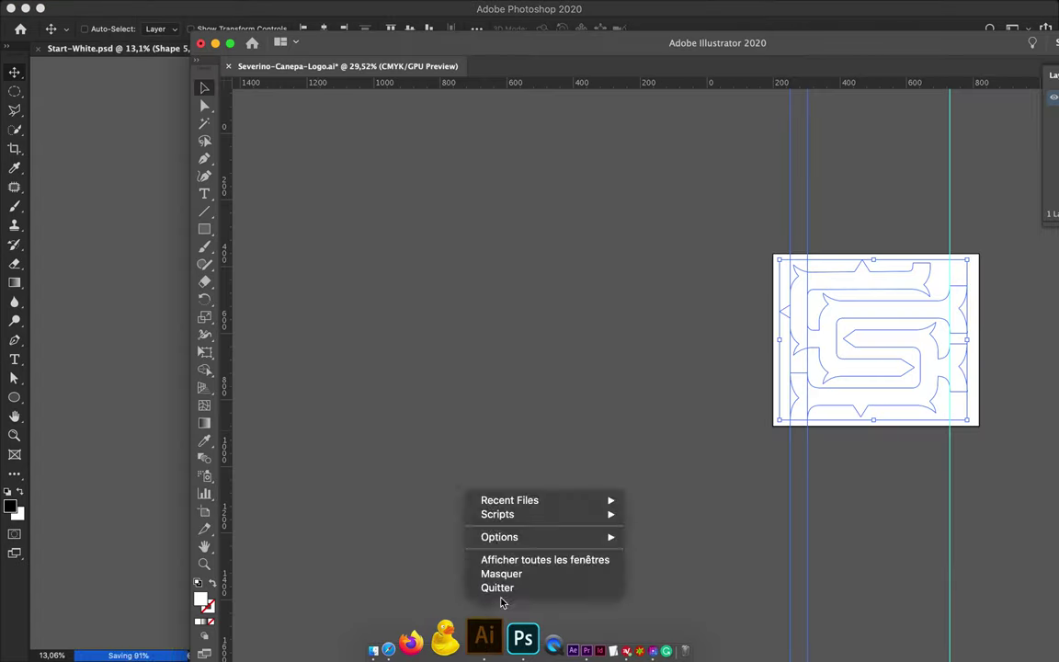
left_click(513, 590)
left_click(723, 397)
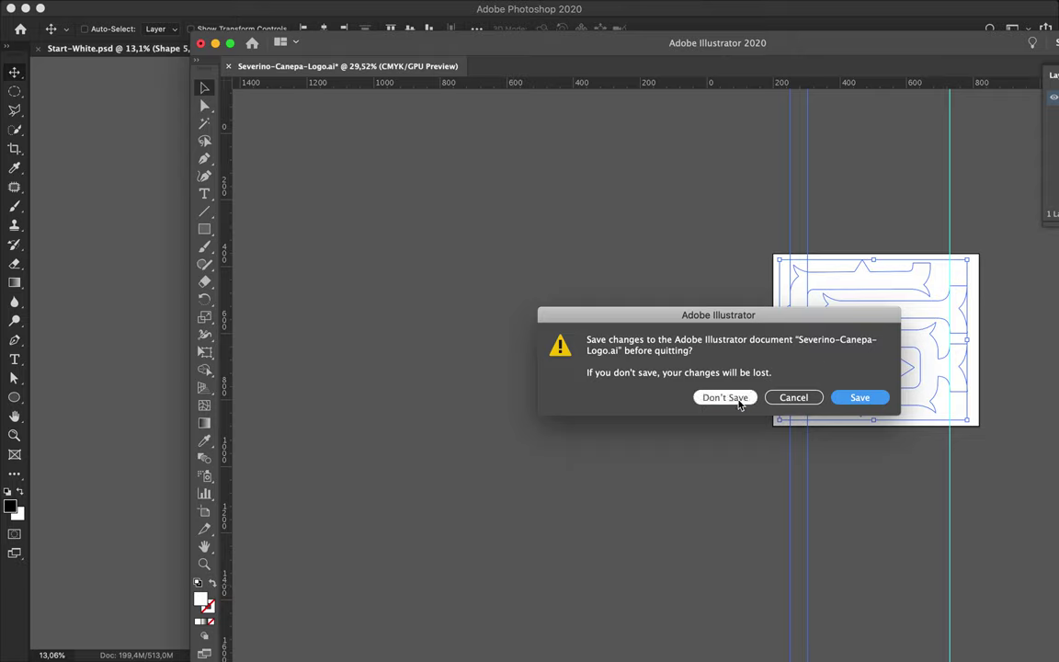
Return to Photoshop and close the Apollo-Detoure-Perfected.psd document
left_click(202, 48)
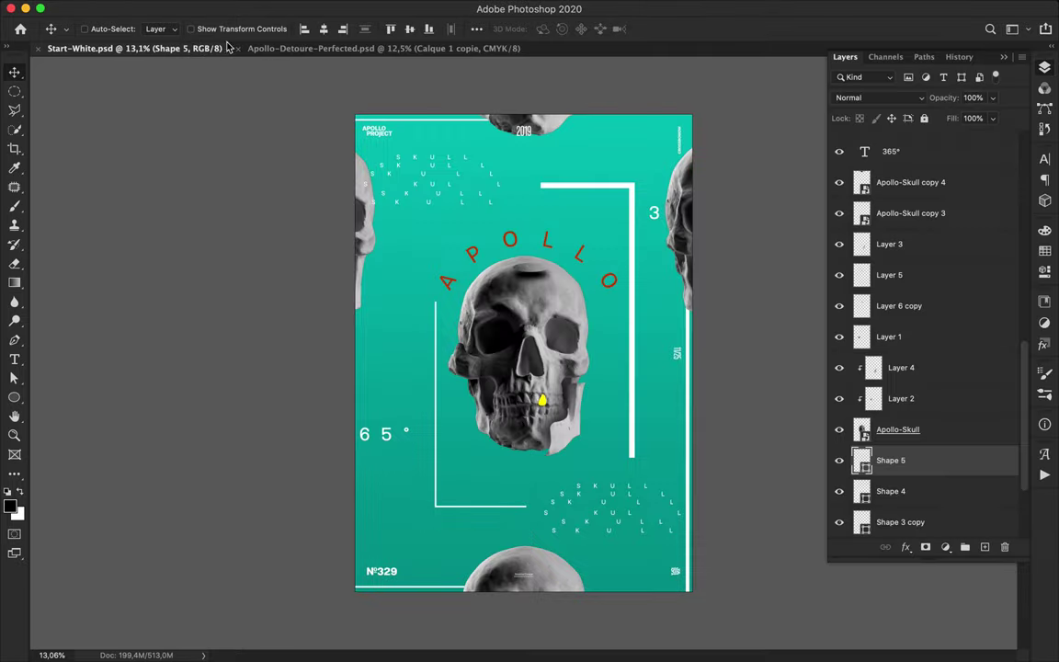
left_click(255, 48)
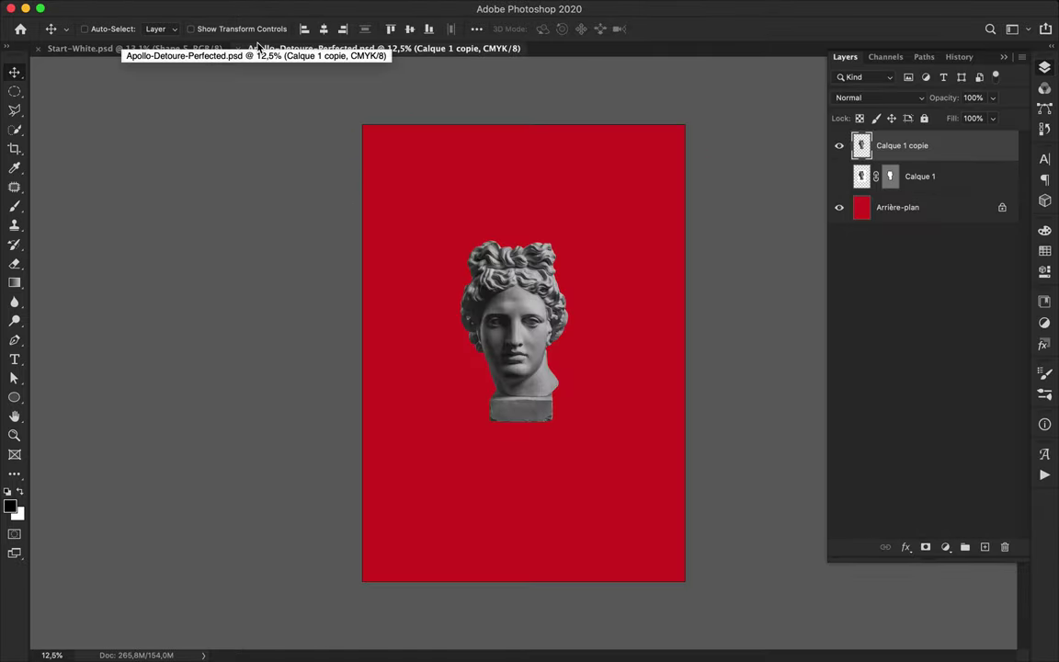
left_click(237, 48)
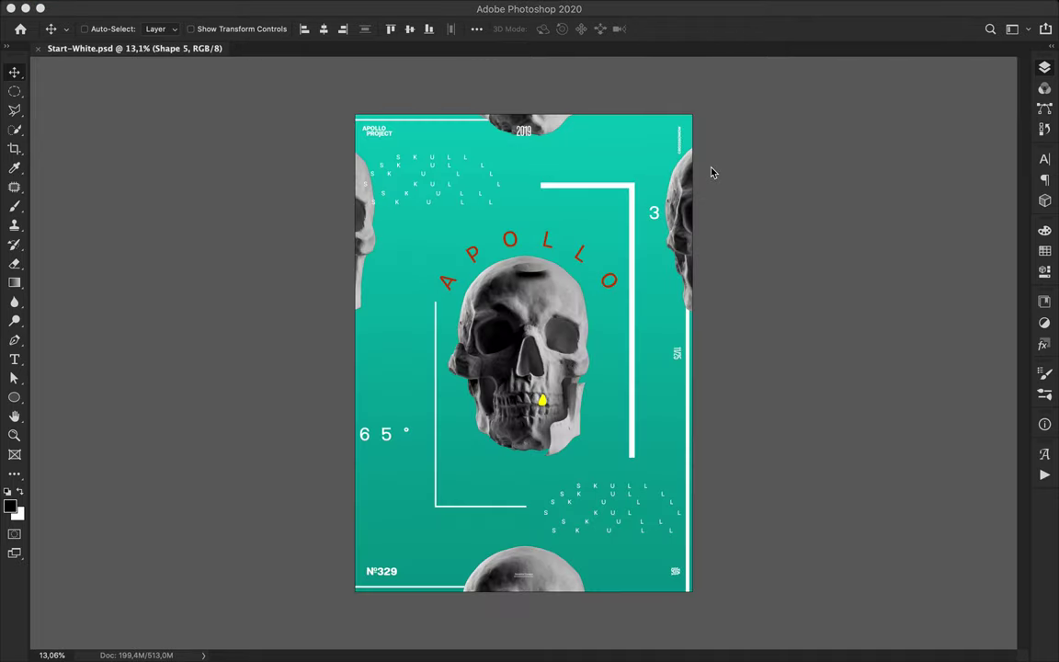